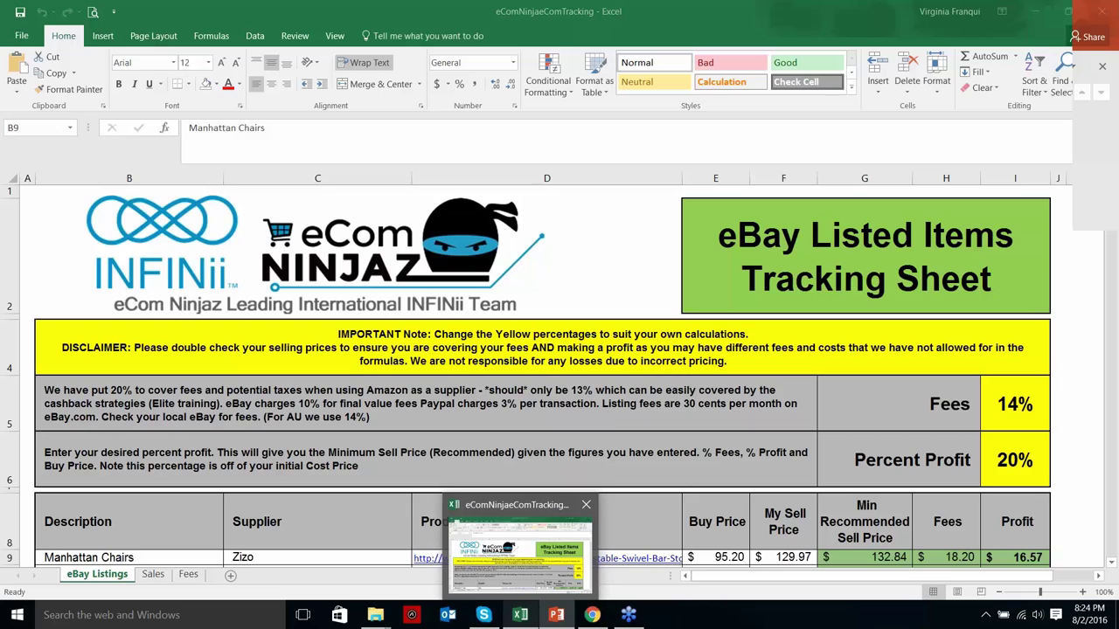
- Switch to Chrome and browse the e-commerce documents on the Resources page of the Ninja Team Builder member area
click(587, 581)
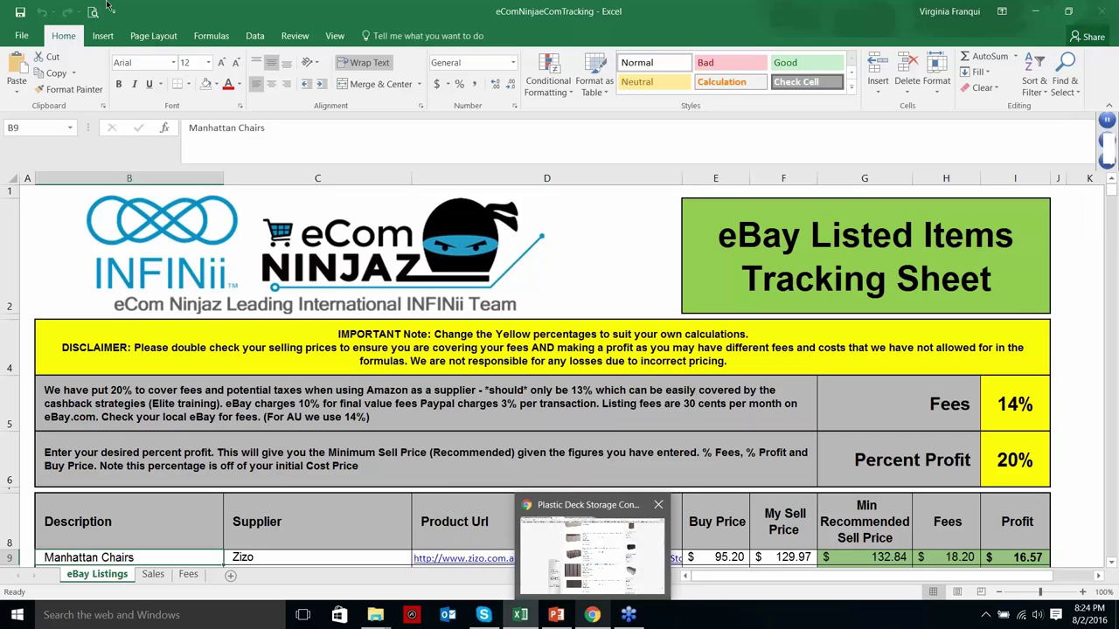
key(alt+Tab)
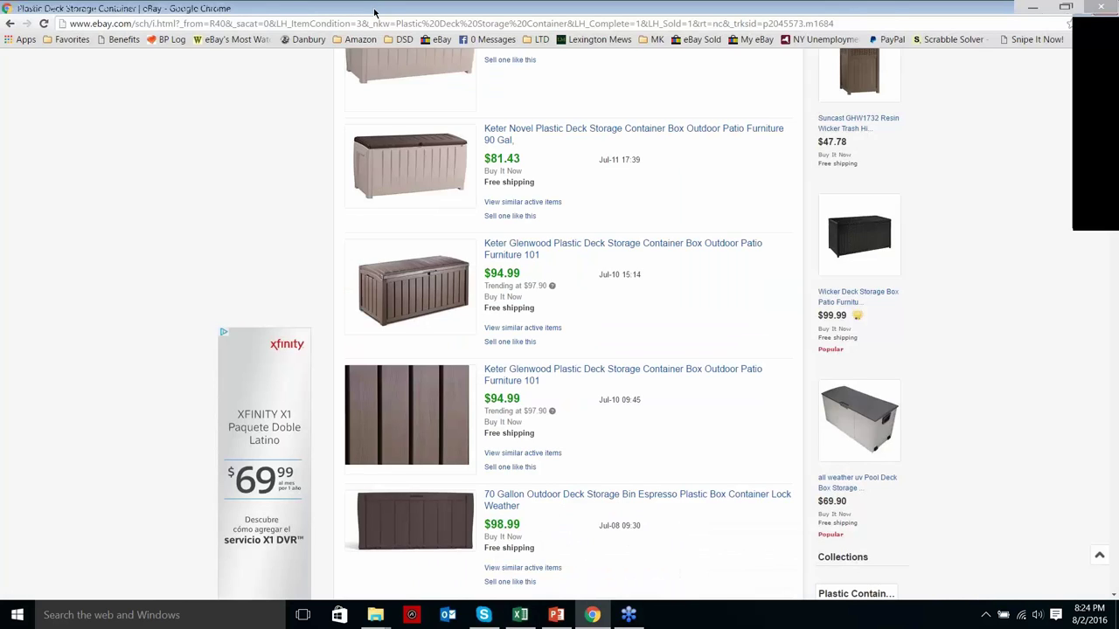
key(alt+Tab)
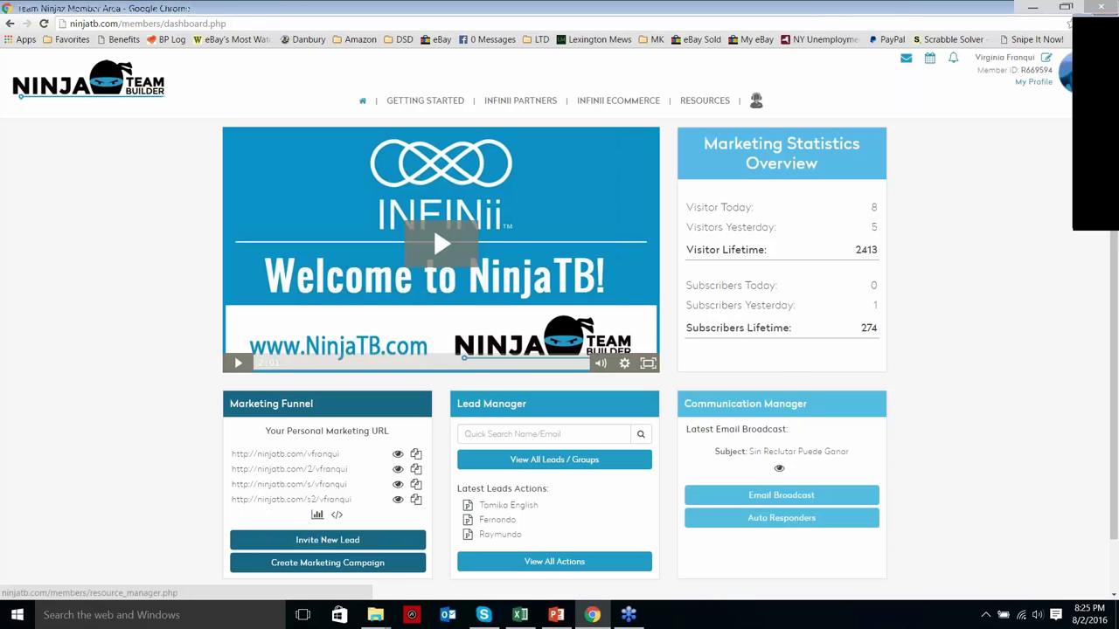
click(704, 100)
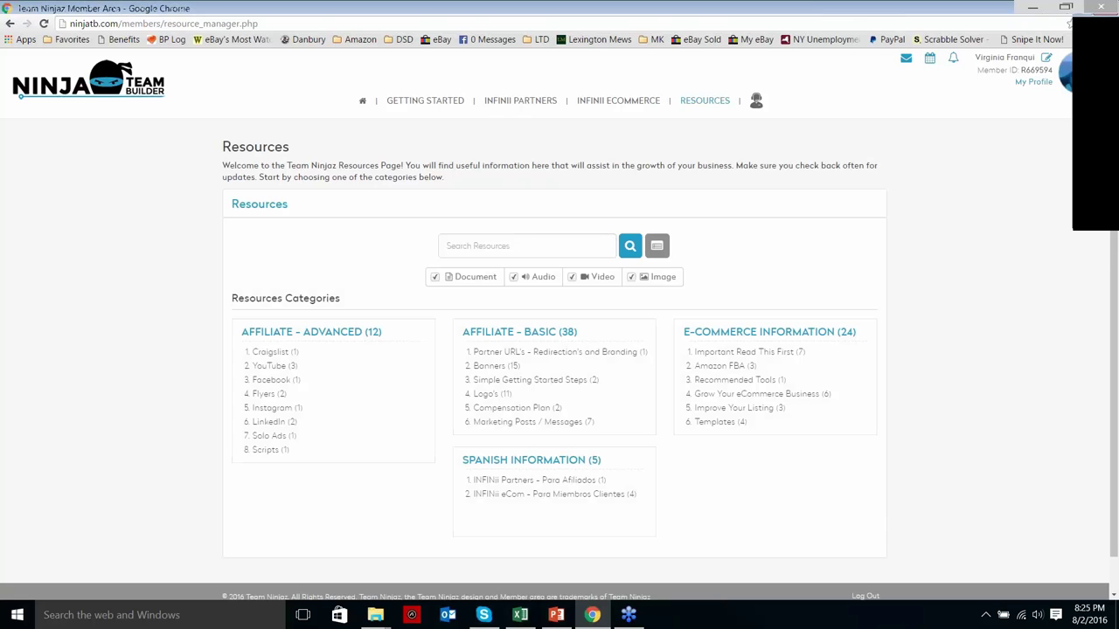
scroll(560, 350, down, 1)
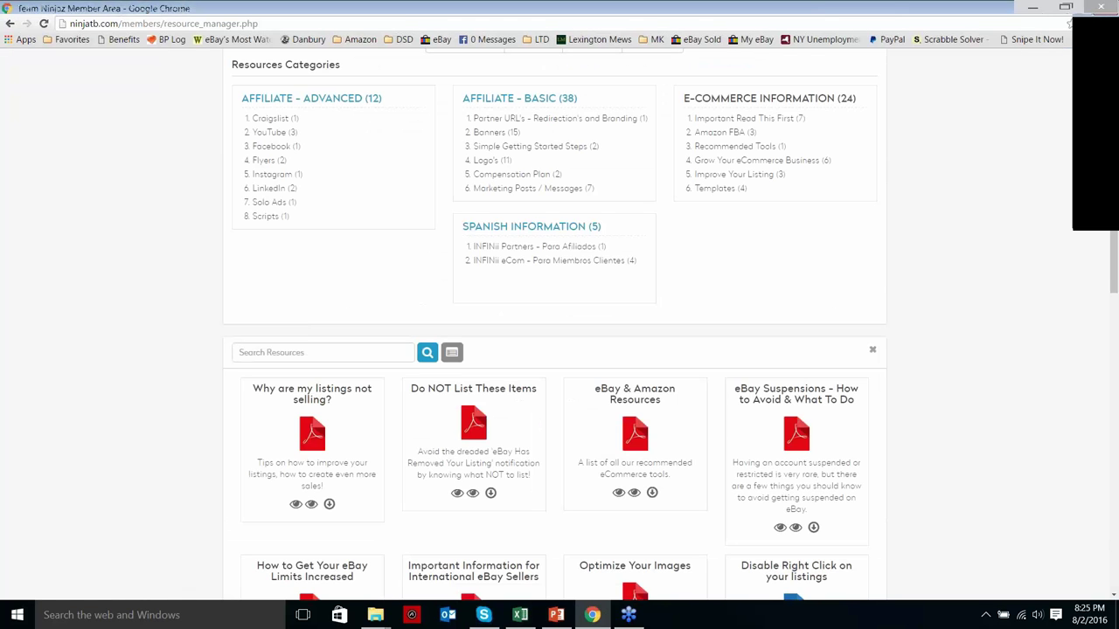
scroll(491, 338, down, 8)
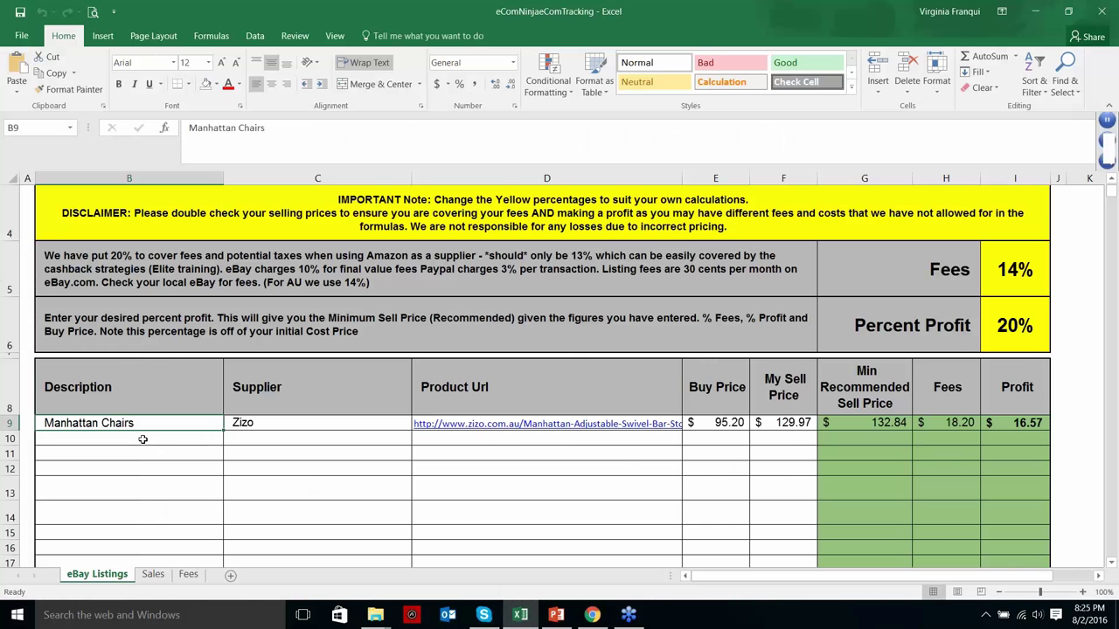
- Look up the Keter Novel deck storage container's price on its Amazon page in Chrome and return to the Excel tracking sheet
click(142, 438)
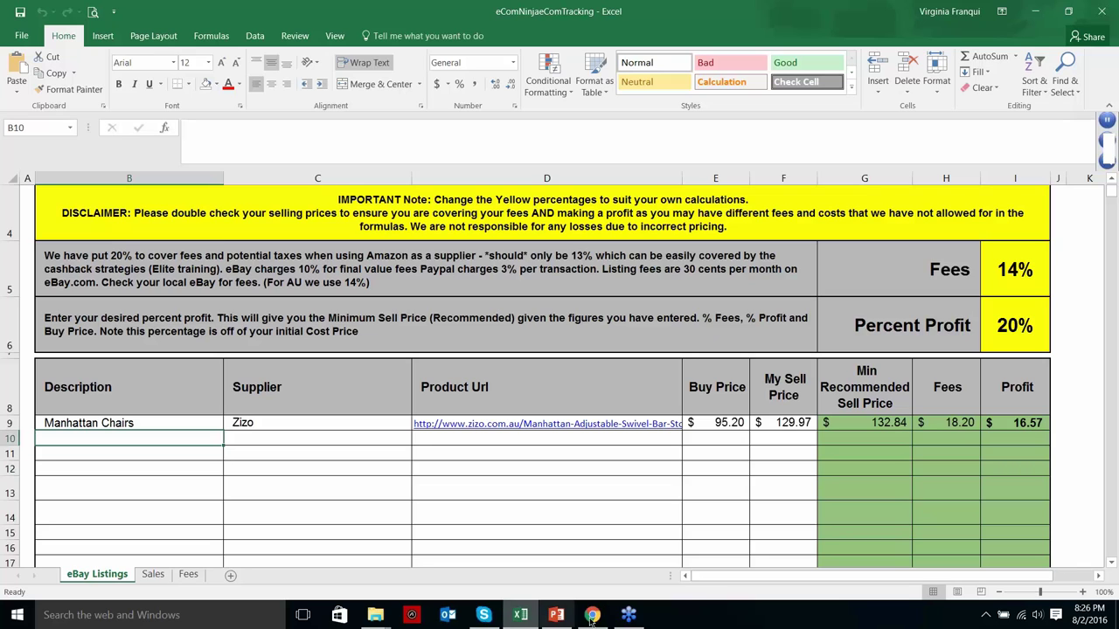
mouse_move(591, 618)
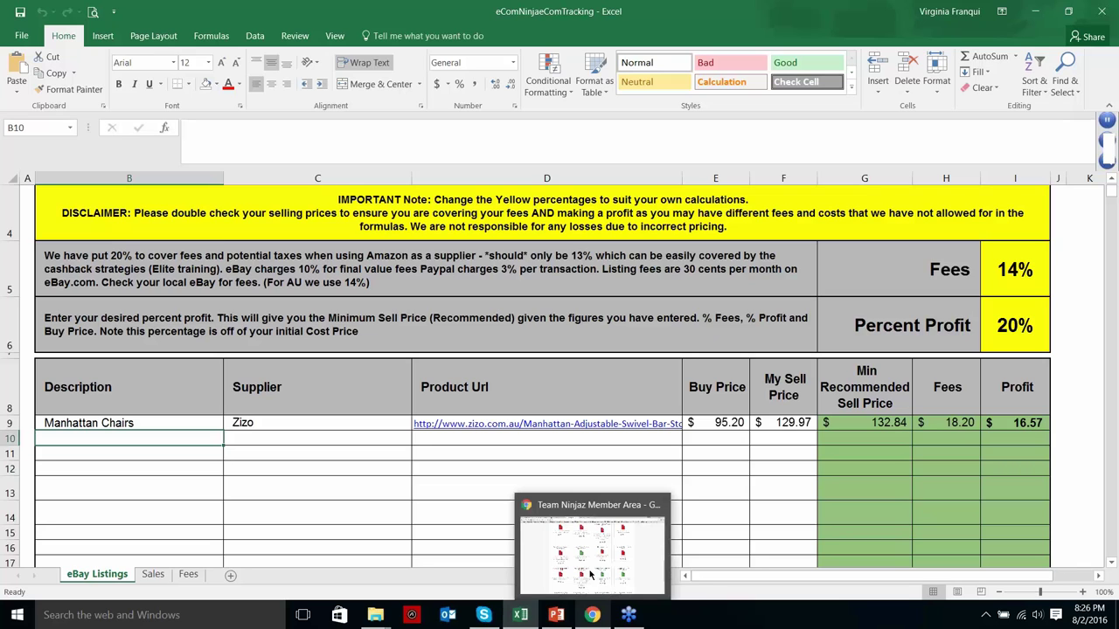
click(589, 574)
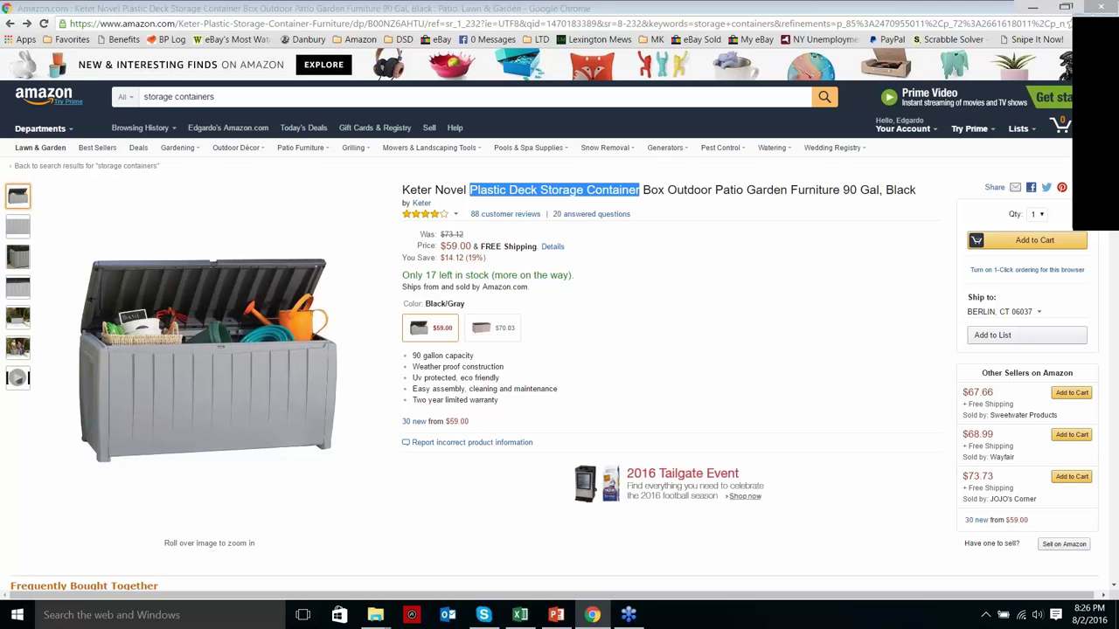
key(alt+Tab)
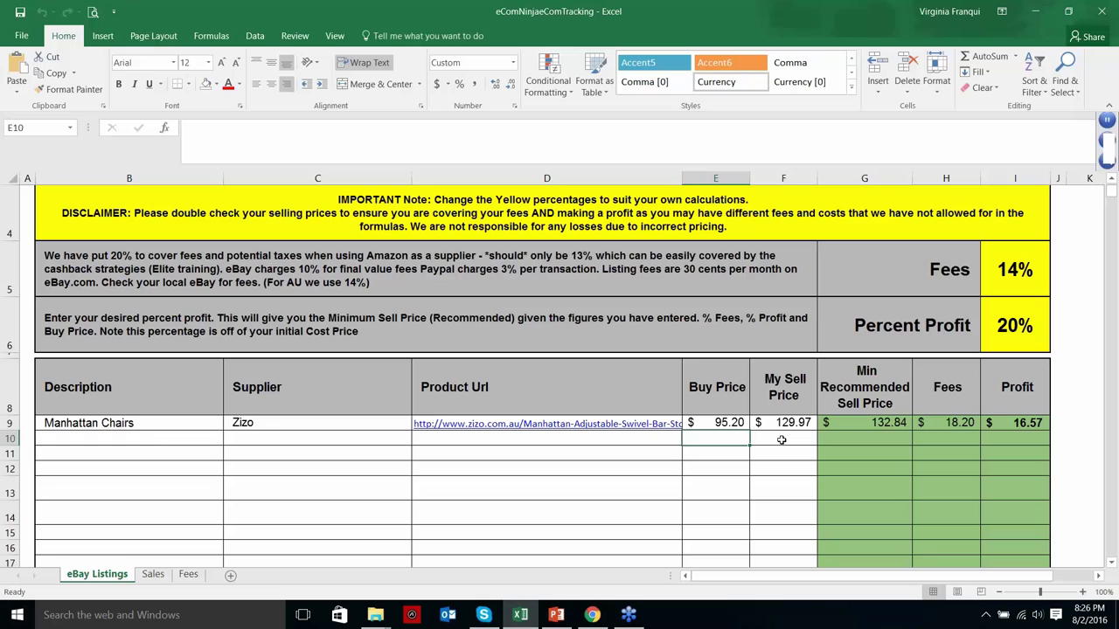
- Enter 59 as the Buy Price in row 10, below the Manhattan Chairs item
text(59)
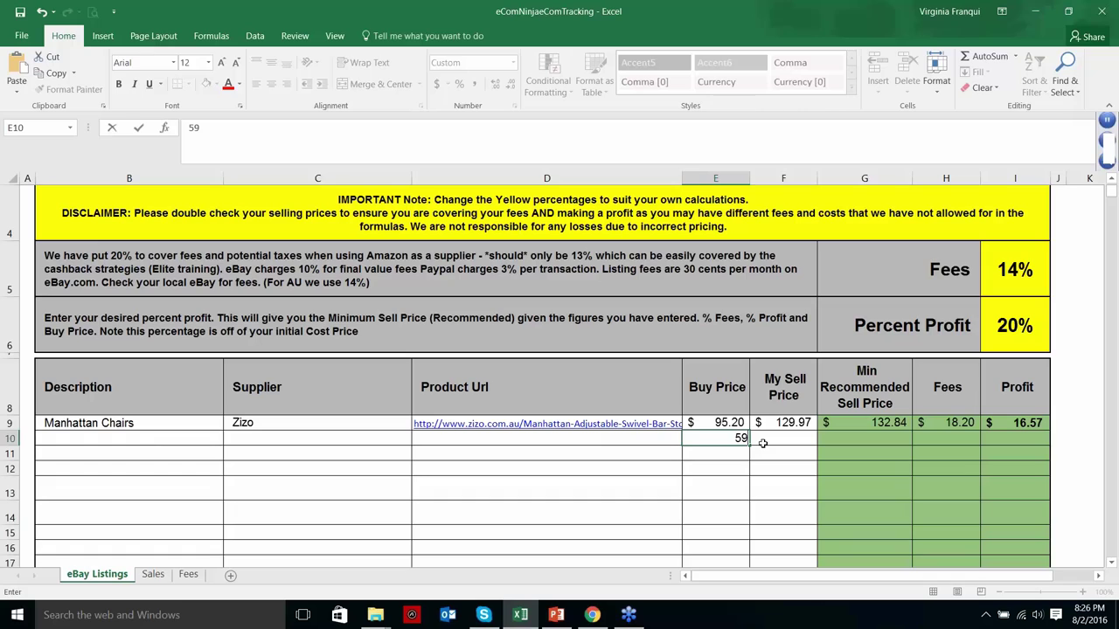
key(BackSpace)
key(BackSpace)
text(64)
key(ctrl+Return)
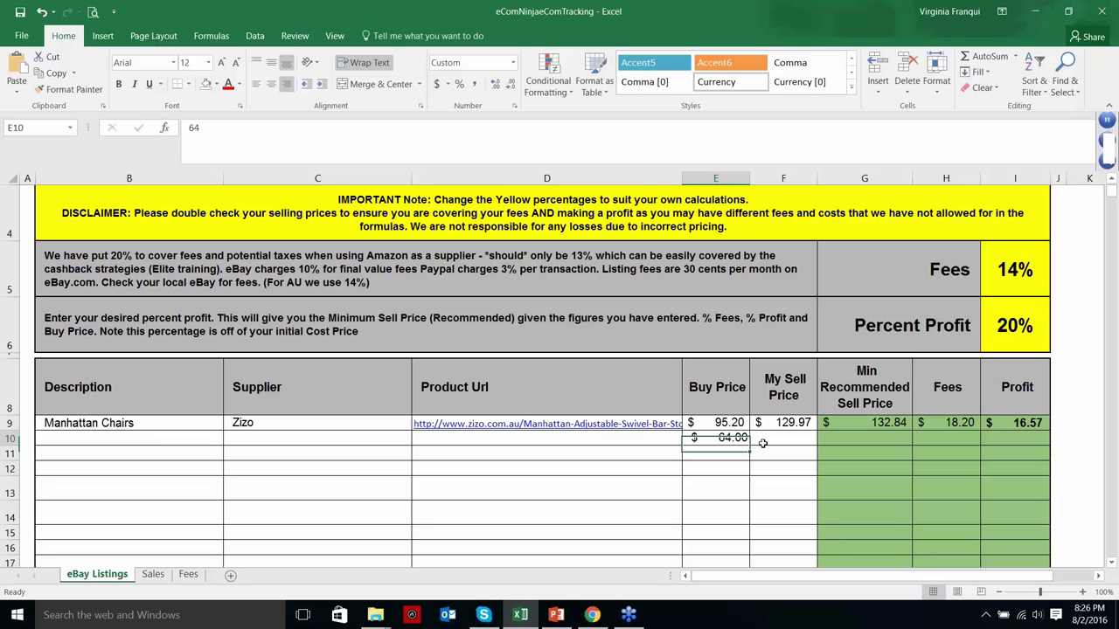
text(59)
key(ctrl+Return)
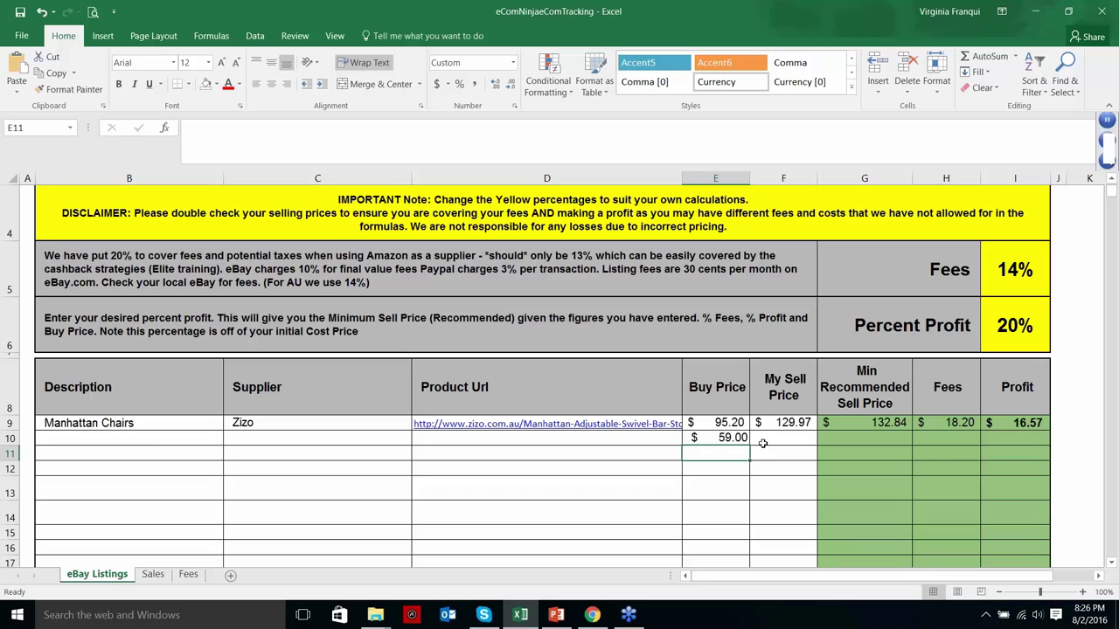
- Enter Amazon as the supplier in row 10
click(762, 443)
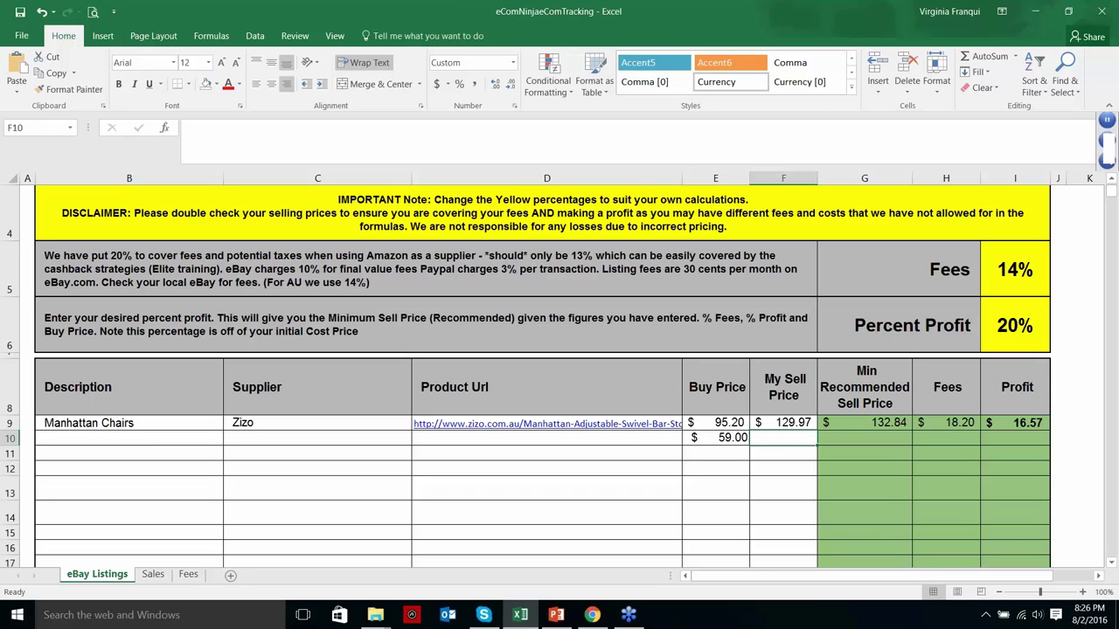
click(291, 444)
text(A)
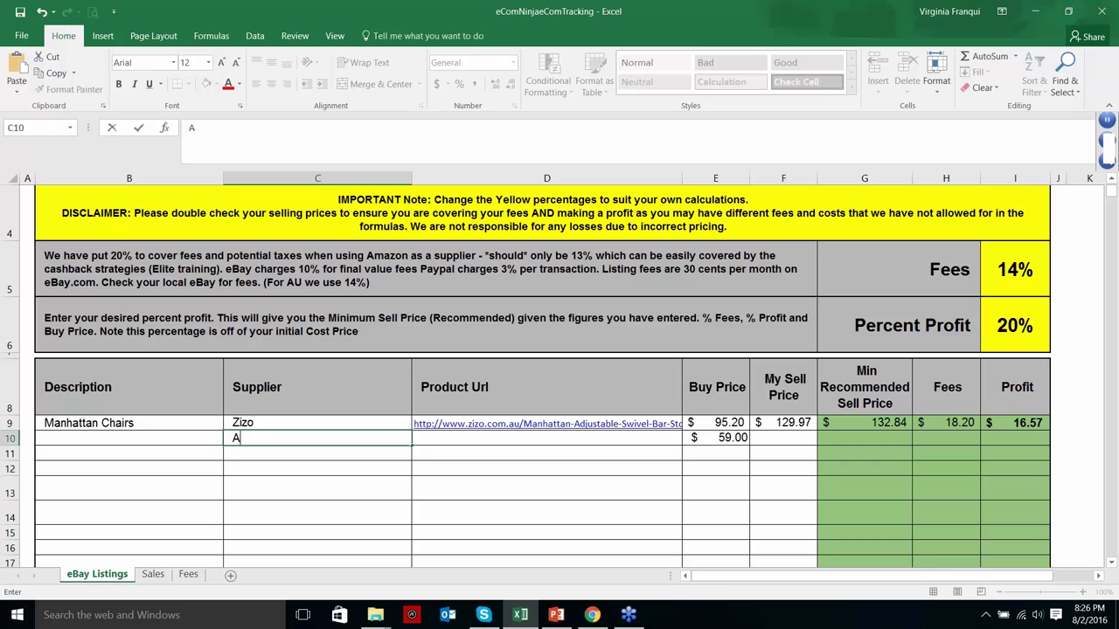
text(mazon)
key(Return)
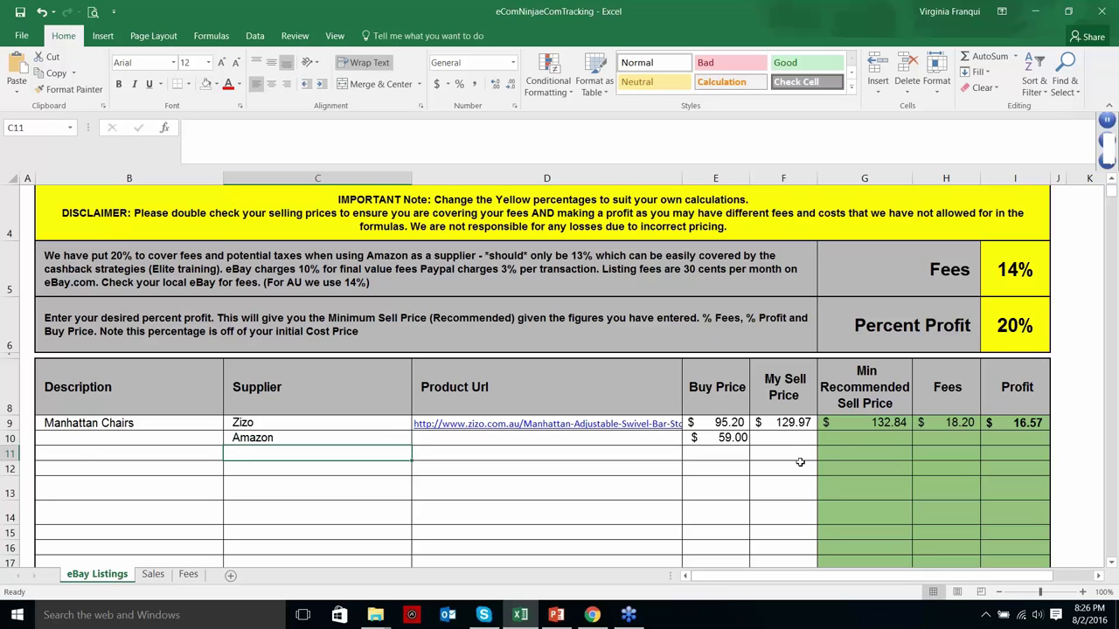
- Enter 95 as My Sell Price for the Amazon item in row 10
key(Up)
key(Left)
click(795, 438)
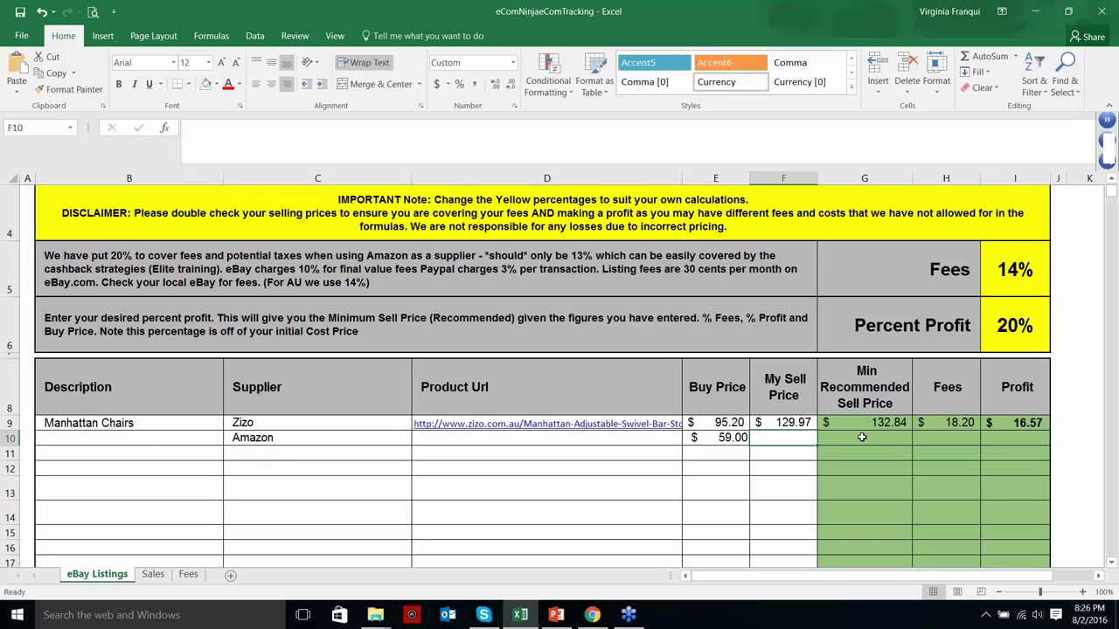
click(892, 437)
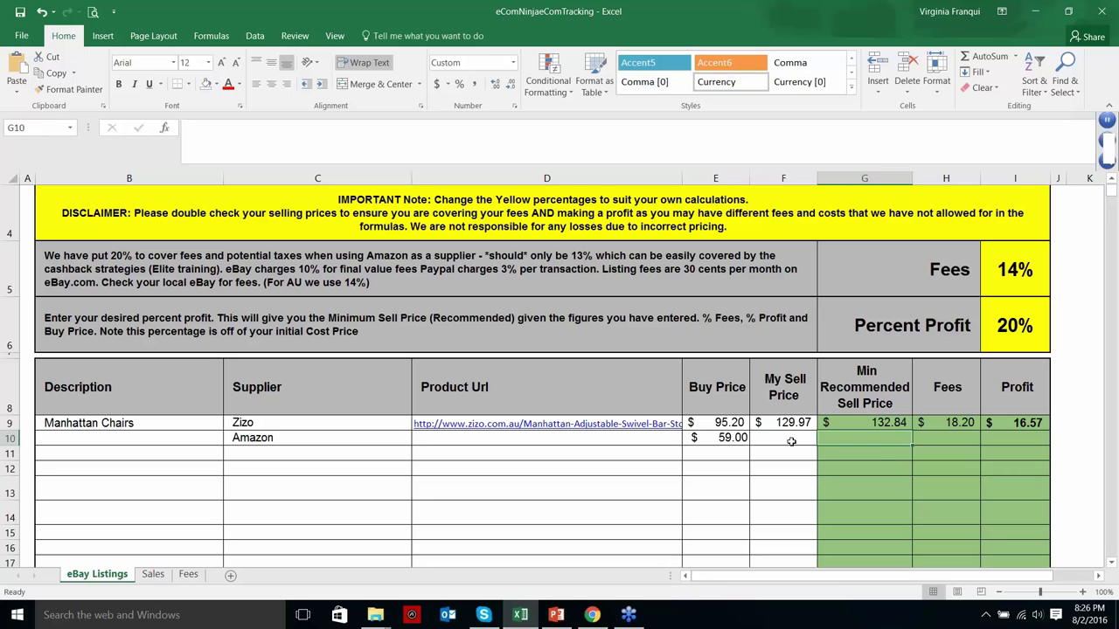
scroll(791, 442, up, 1)
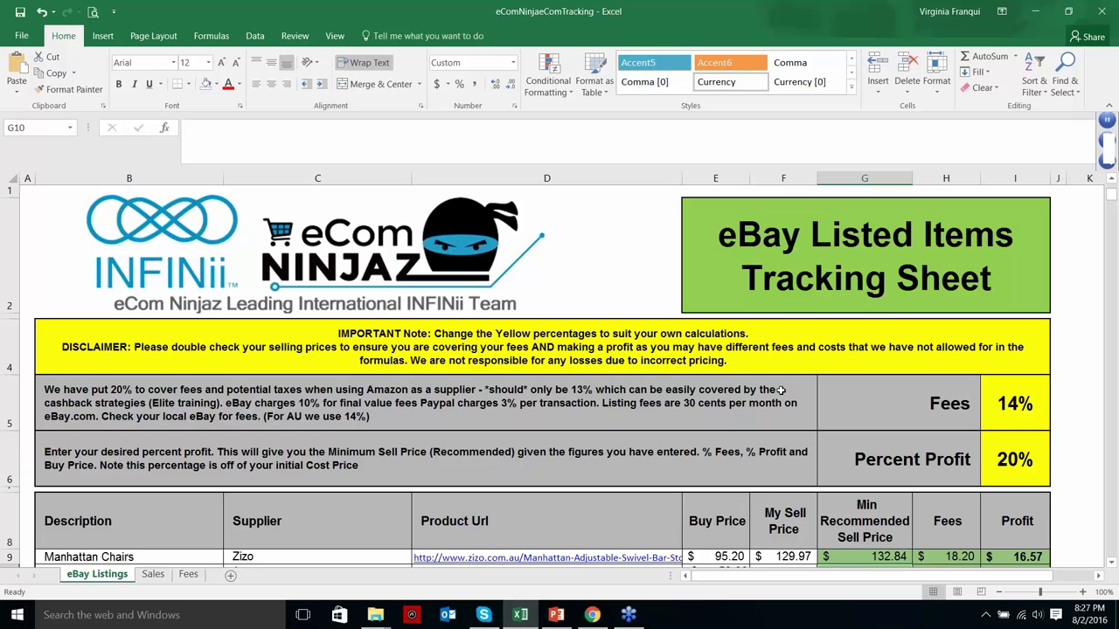
scroll(780, 390, down, 1)
click(789, 436)
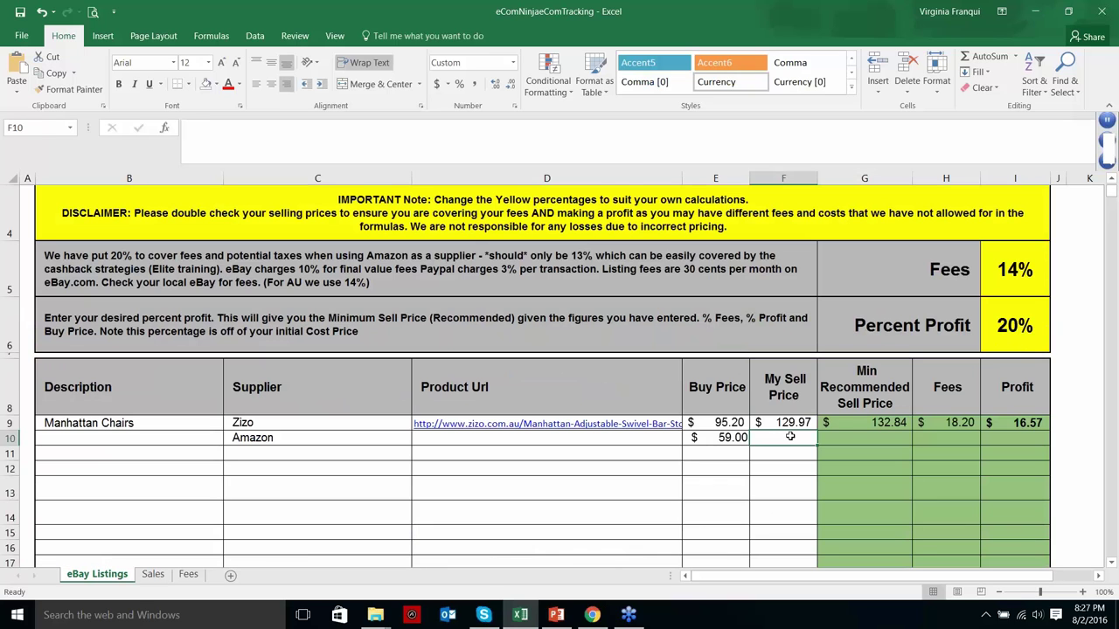
text(95)
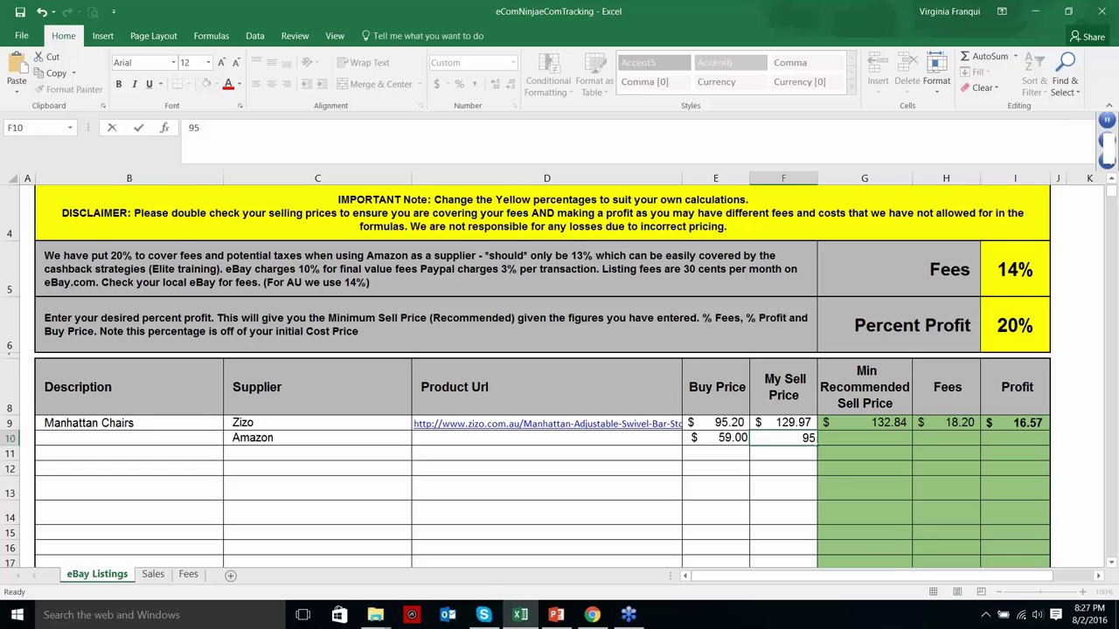
key(Tab)
- Copy the Min Recommended Sell Price, Fees and Profit formulas from G9:I9 into row 10
click(946, 422)
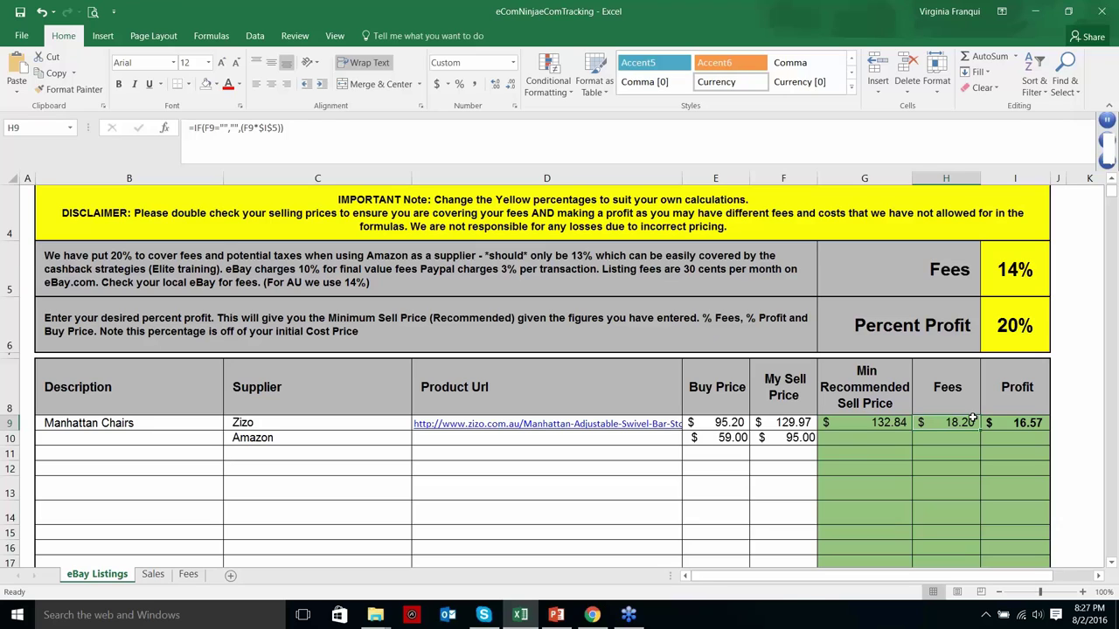
drag(874, 423, 1014, 423)
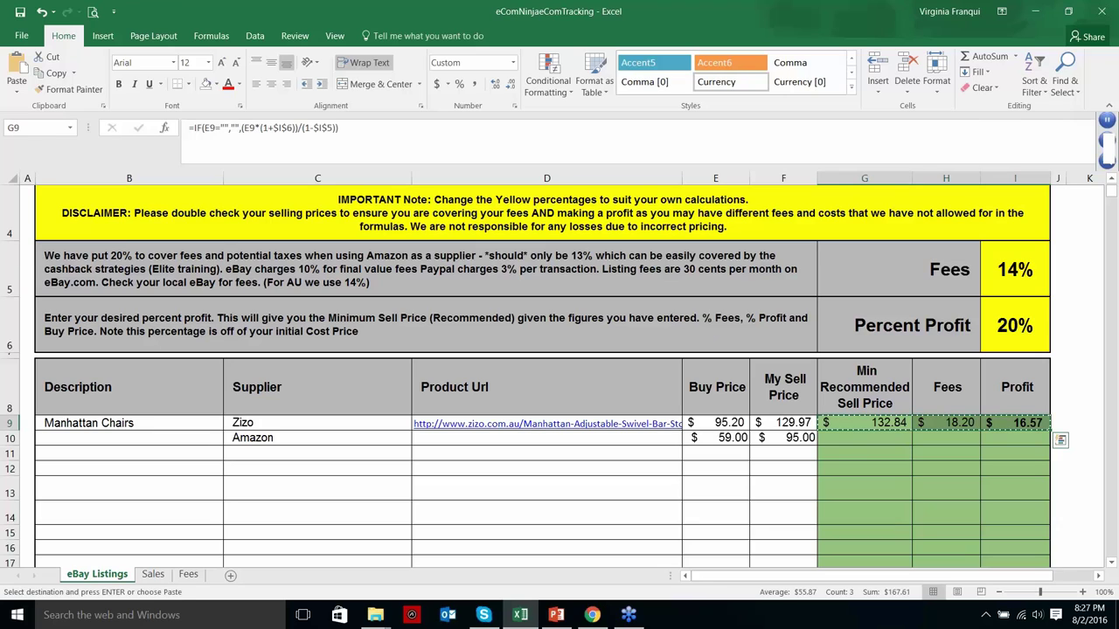
key(ctrl+c)
click(864, 438)
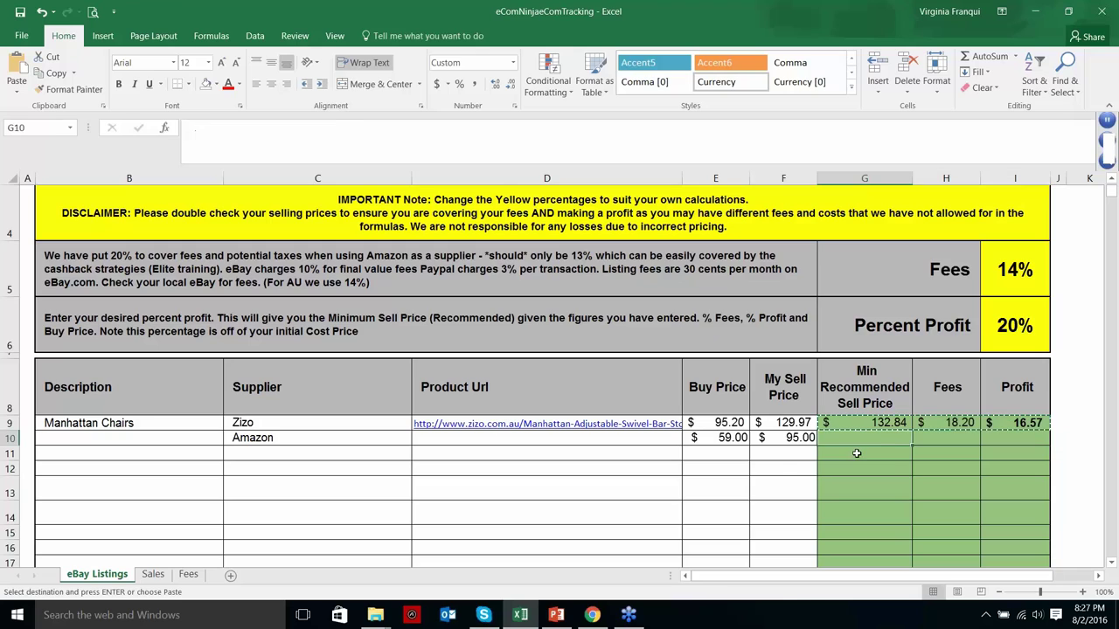
key(Return)
- Clear My Sell Price for the Amazon item in row 10 and set it to the recommended minimum of 82.33
click(775, 438)
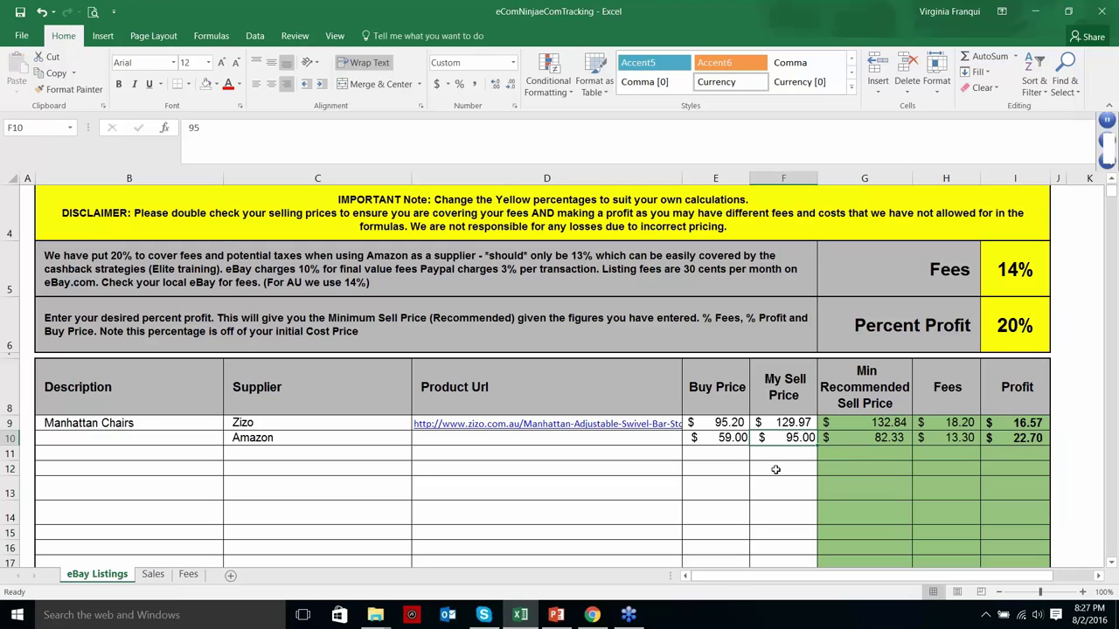
key(Delete)
key(Left)
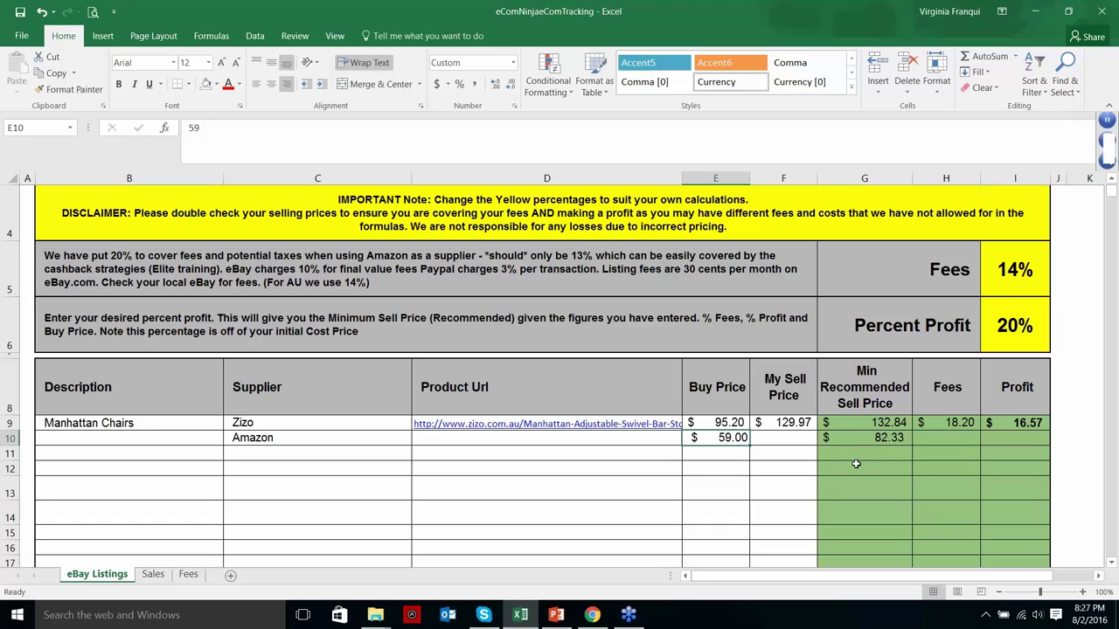
click(877, 439)
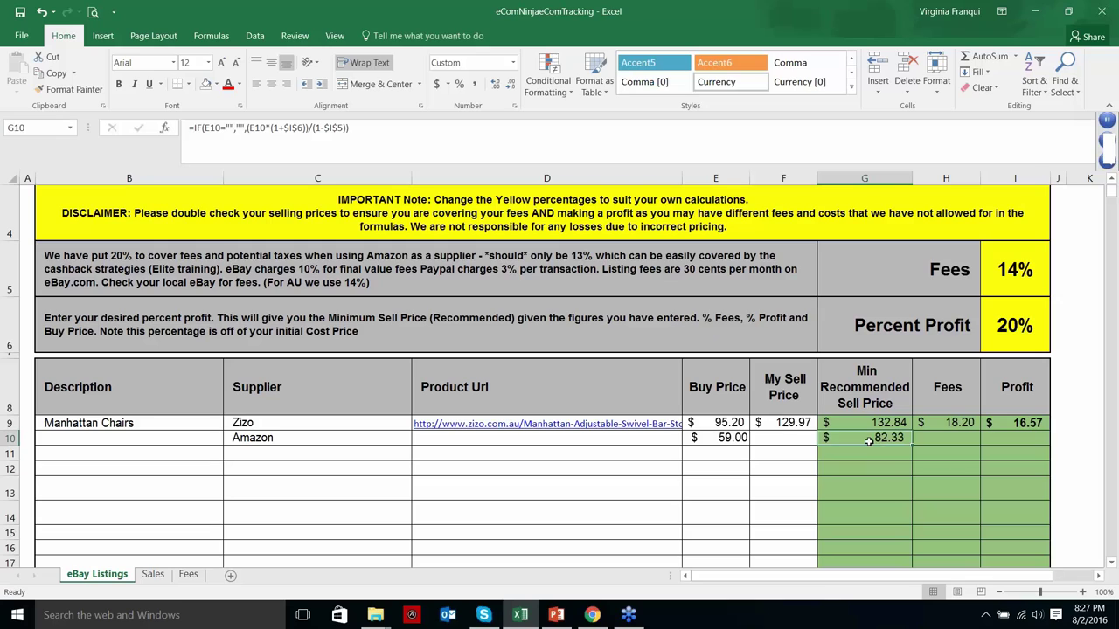
click(781, 440)
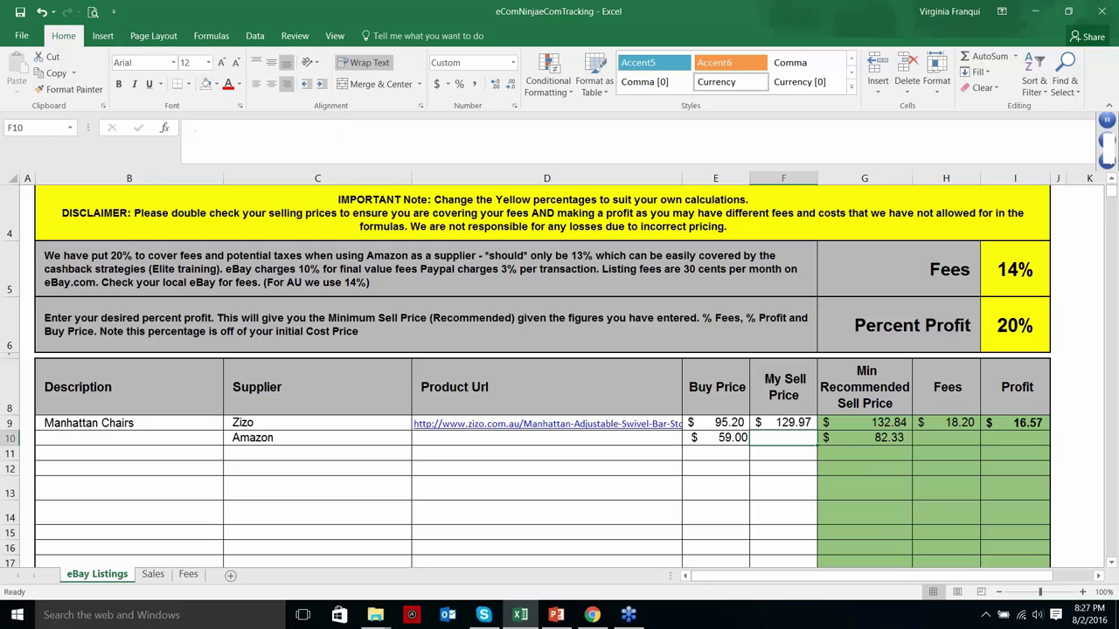
text(82)
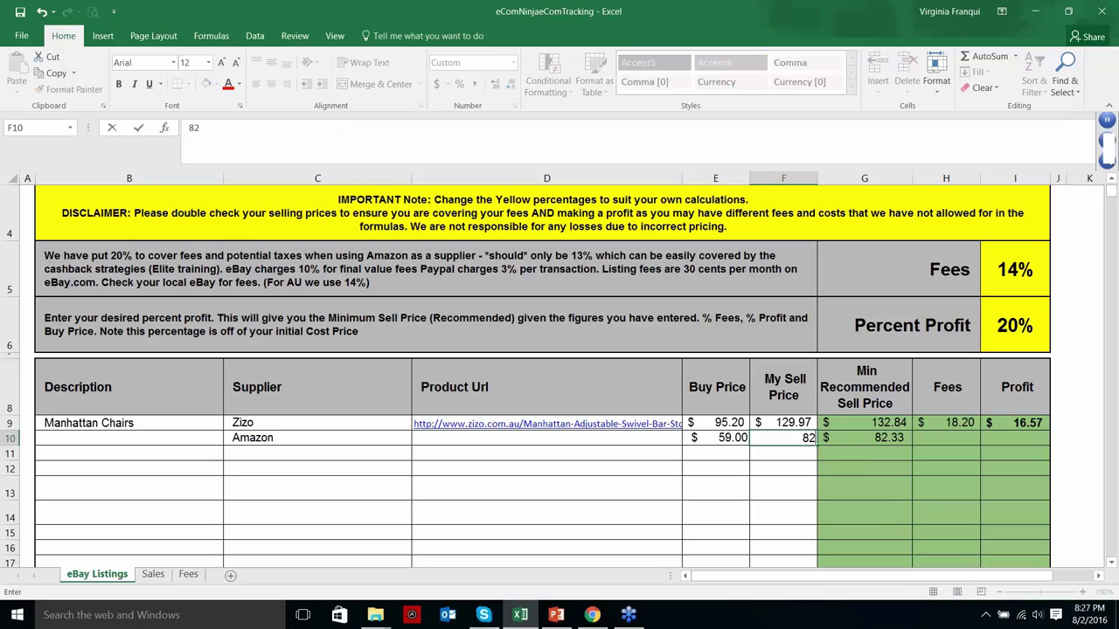
text(.33)
key(Return)
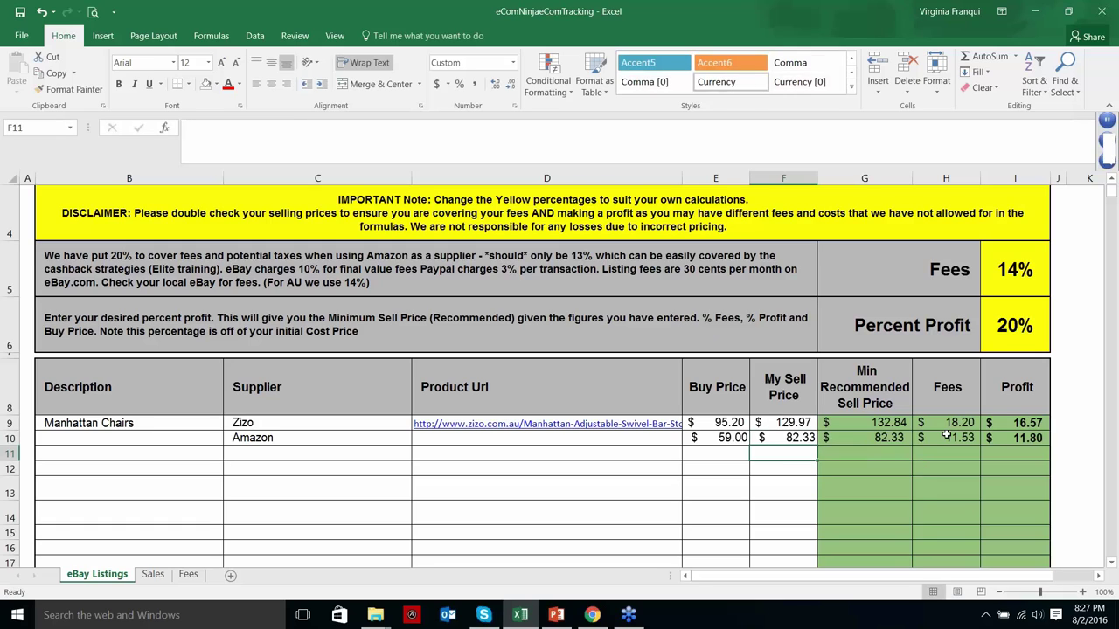
- Check the Amazon item's fees and profit against the sold deck storage container prices on eBay in Chrome
click(946, 435)
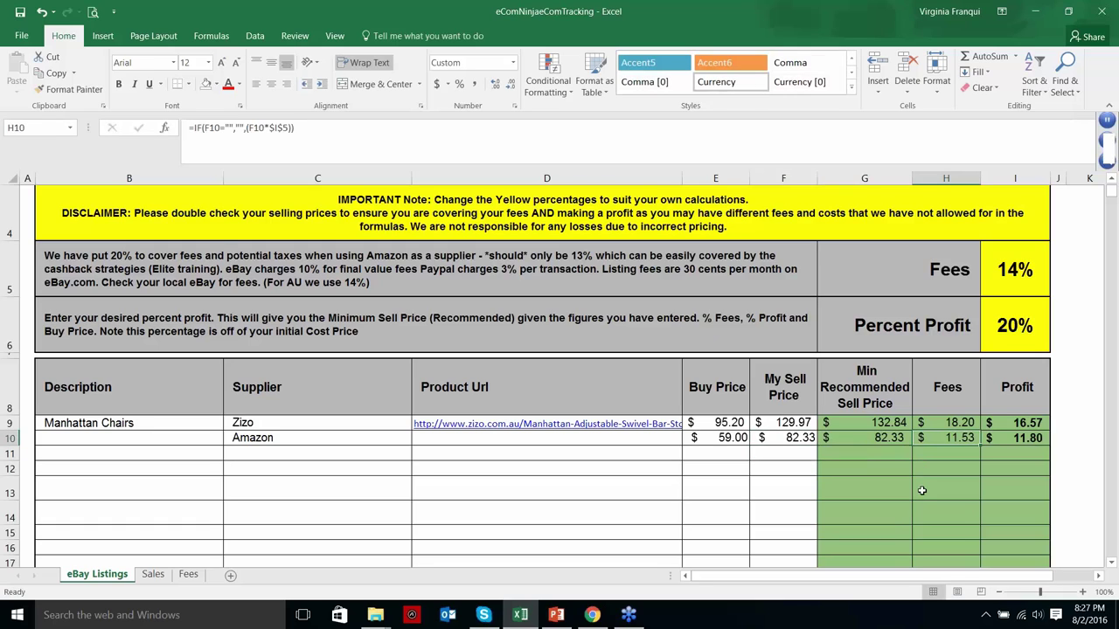
click(1026, 437)
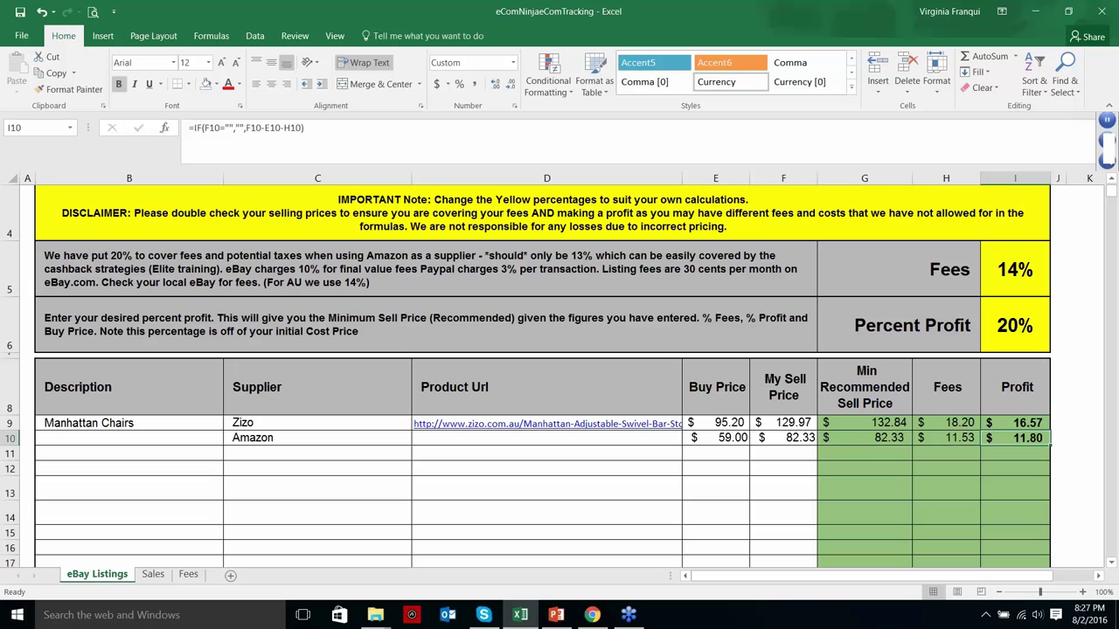
key(alt+Tab)
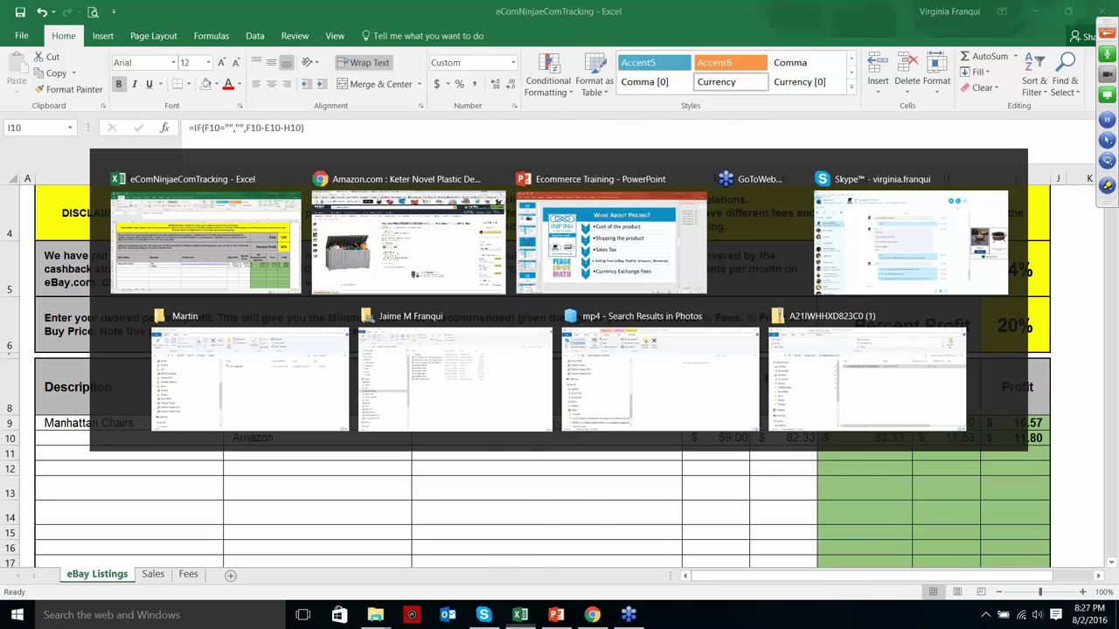
key(alt+Tab)
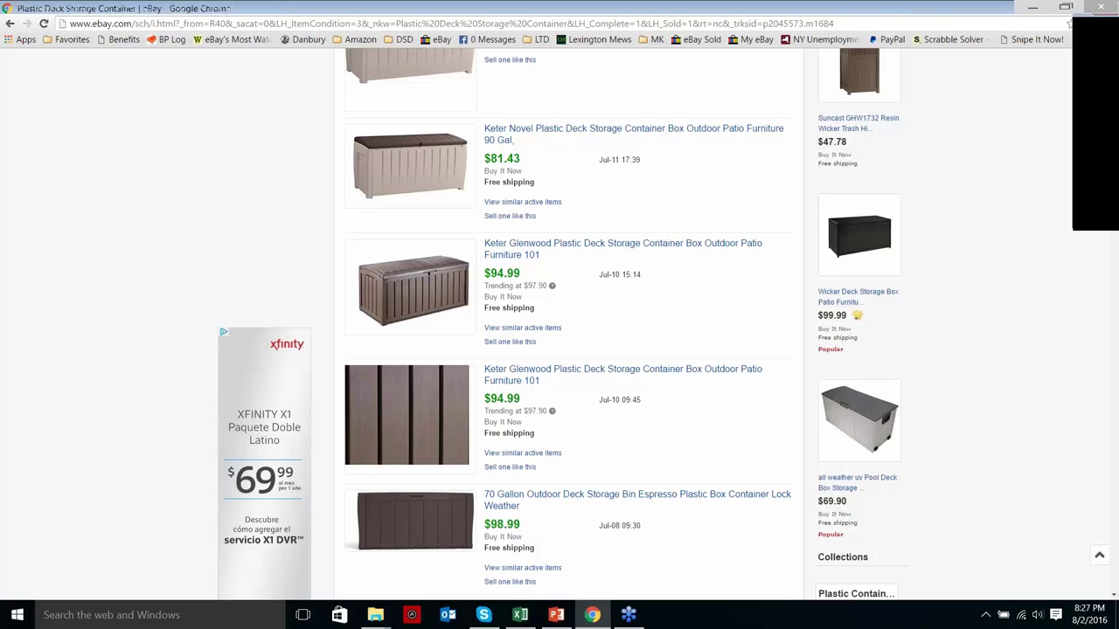
scroll(510, 517, up, 2)
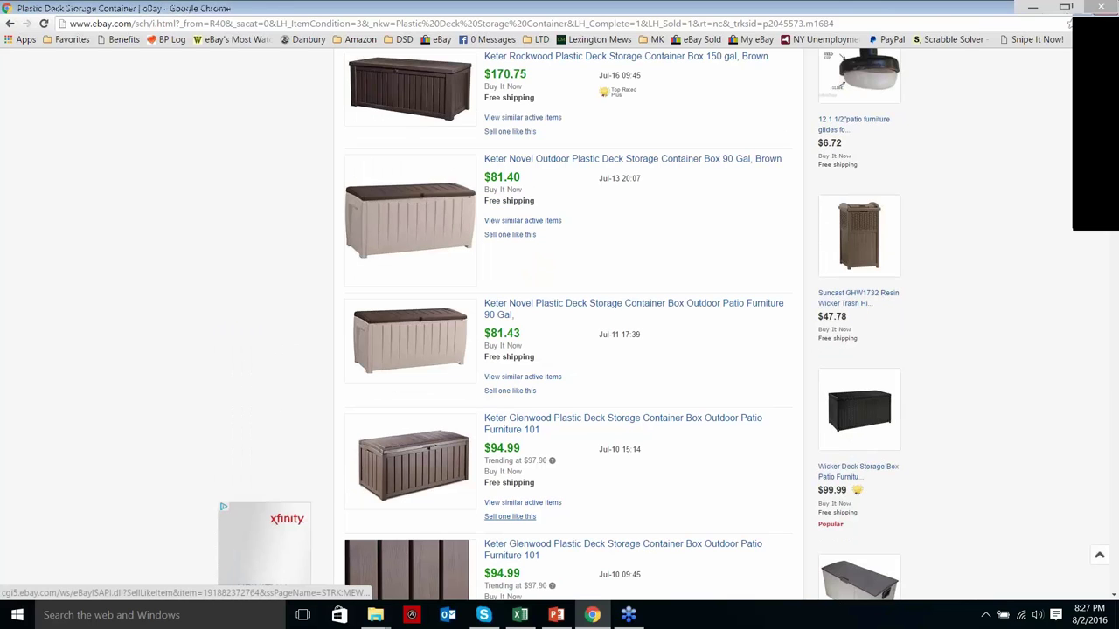
- Switch back to Excel and set My Sell Price for the Amazon item in row 10 to 84.99
scroll(510, 517, up, 1)
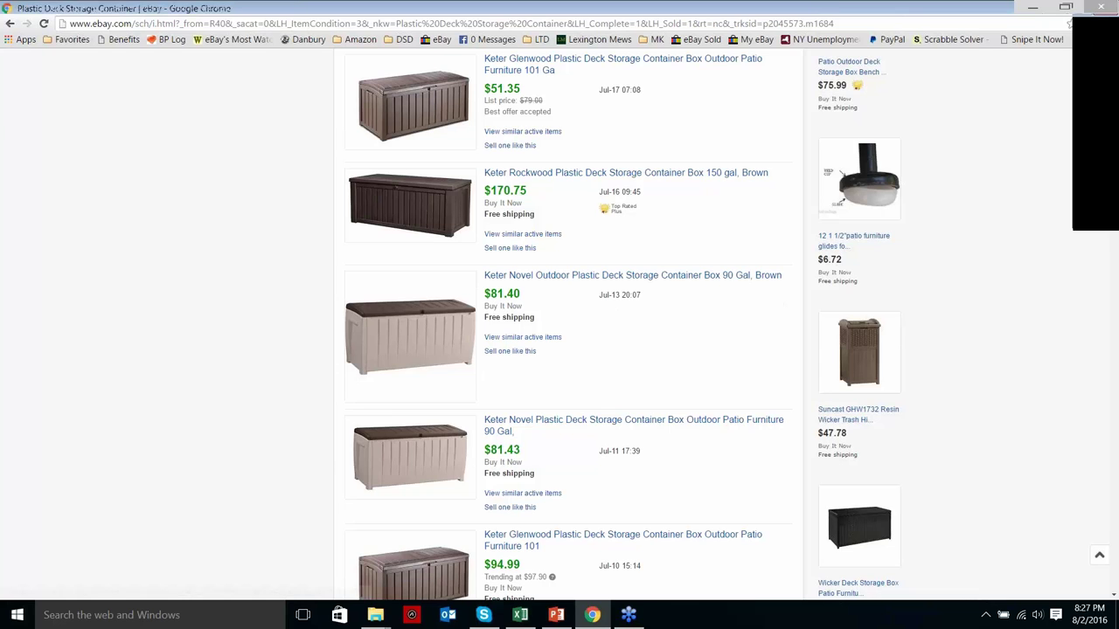
key(alt+Tab)
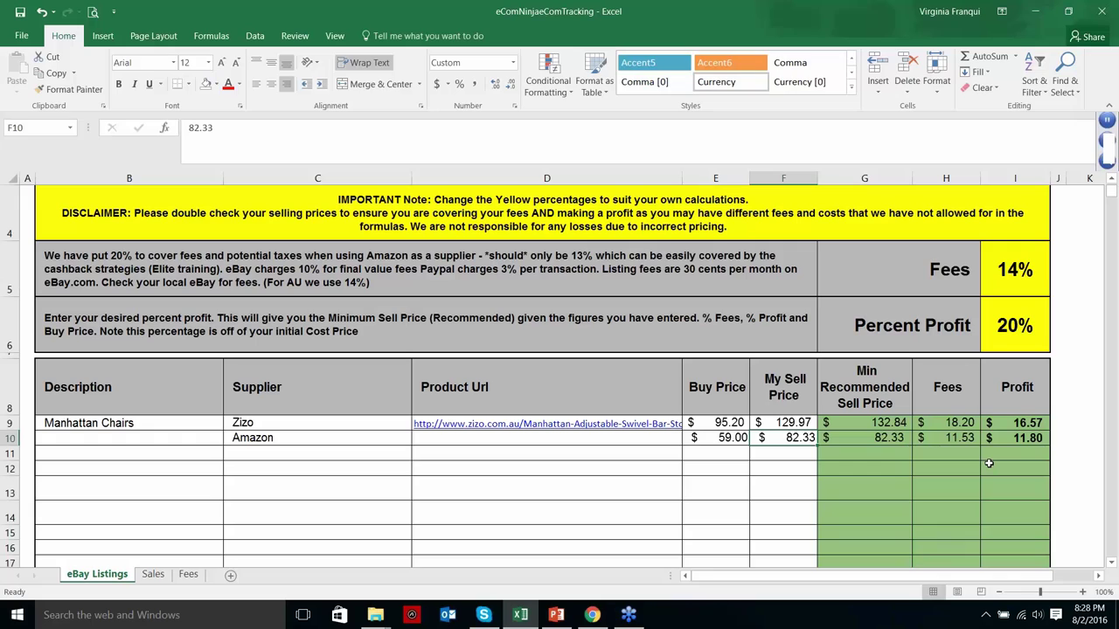
text(84)
key(Return)
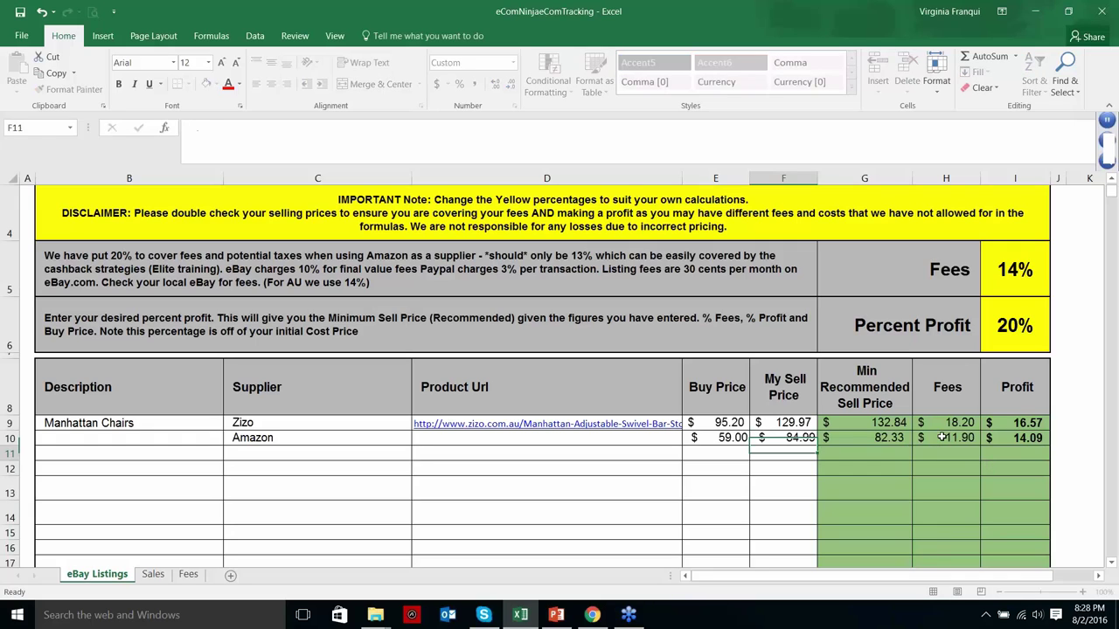
- Look over the Amazon row and the P&L Sales Tracking Sheet, then return to the eBay Listings sheet
click(724, 438)
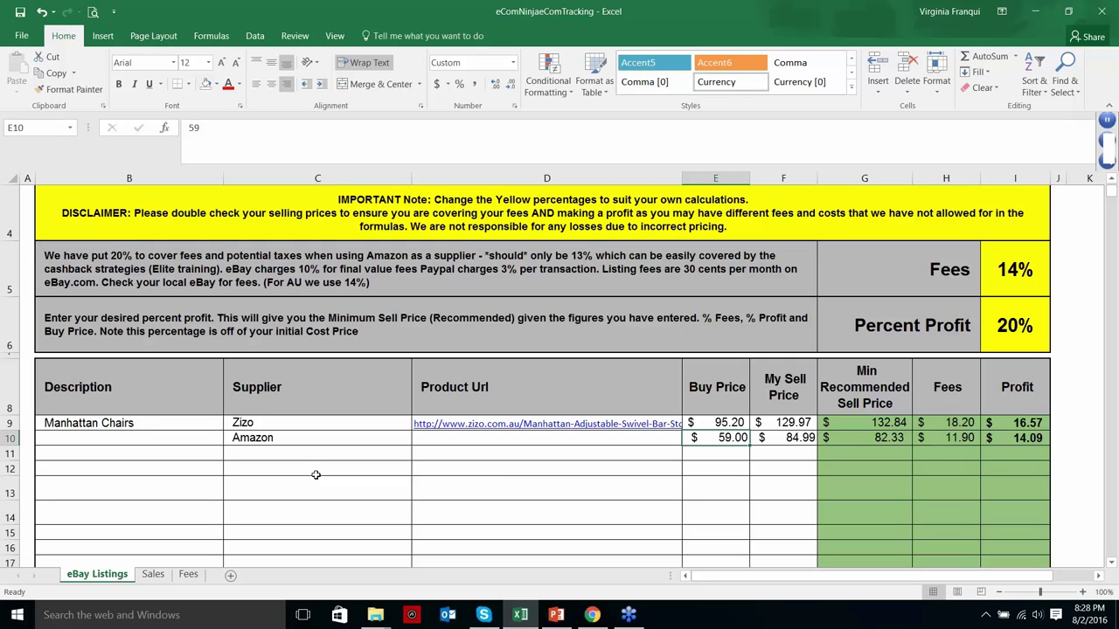
click(129, 438)
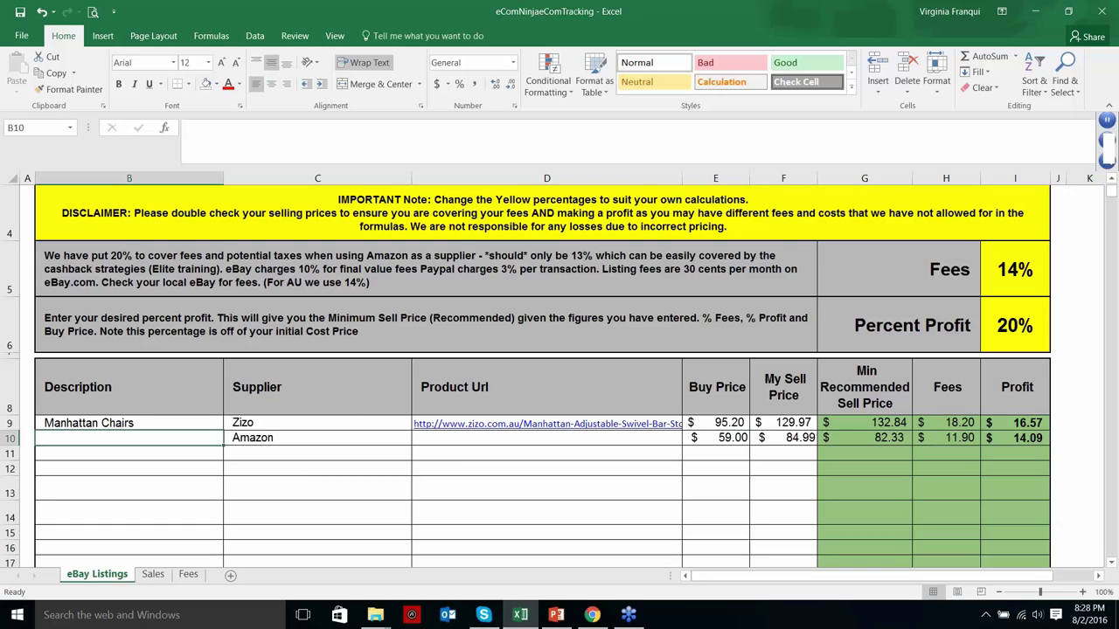
mouse_move(520, 615)
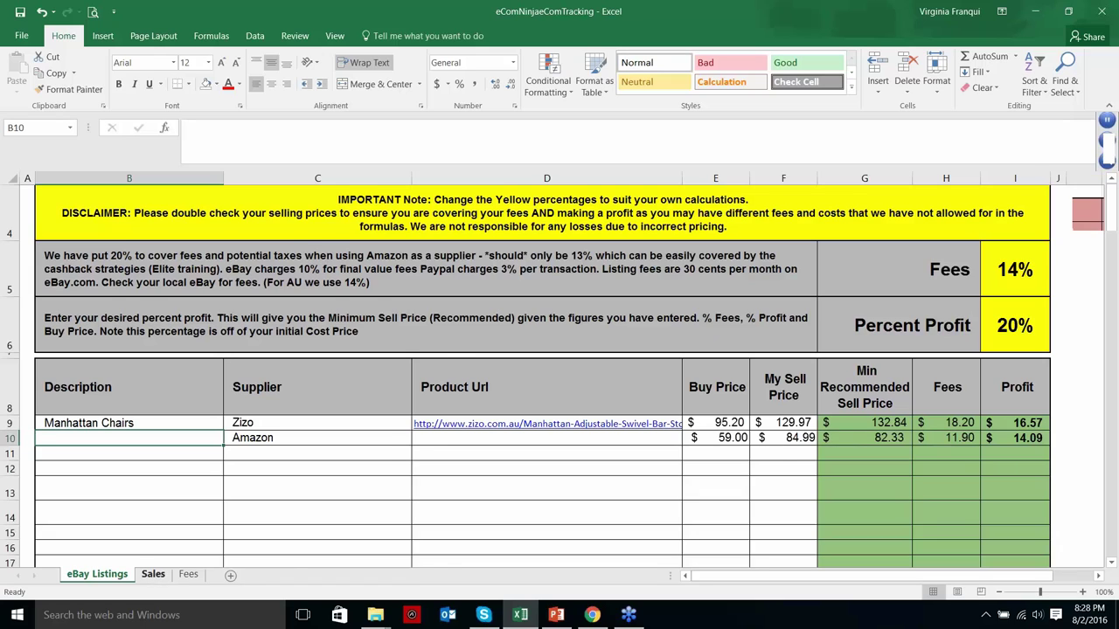
click(153, 574)
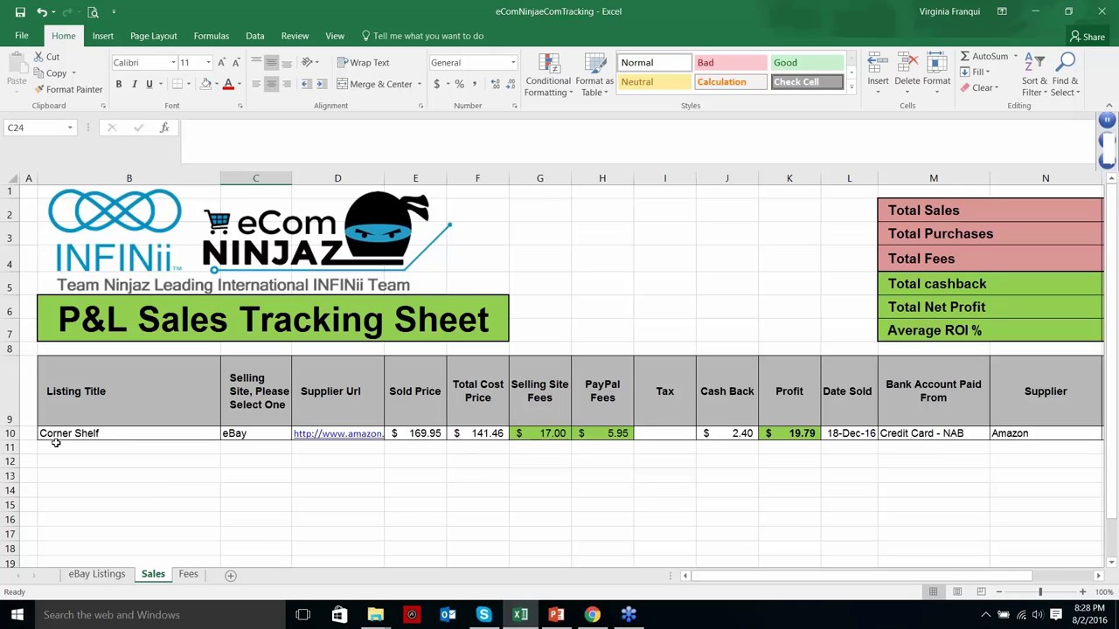
click(97, 574)
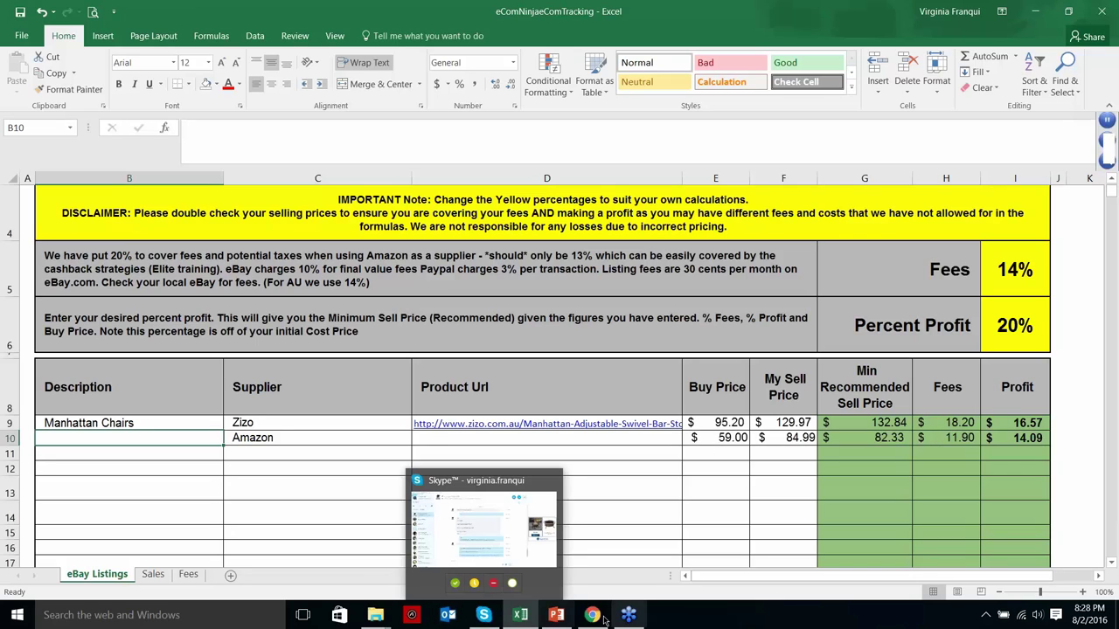
- Switch to Chrome and sign in to the INFINii back office with the account username and password
mouse_move(588, 605)
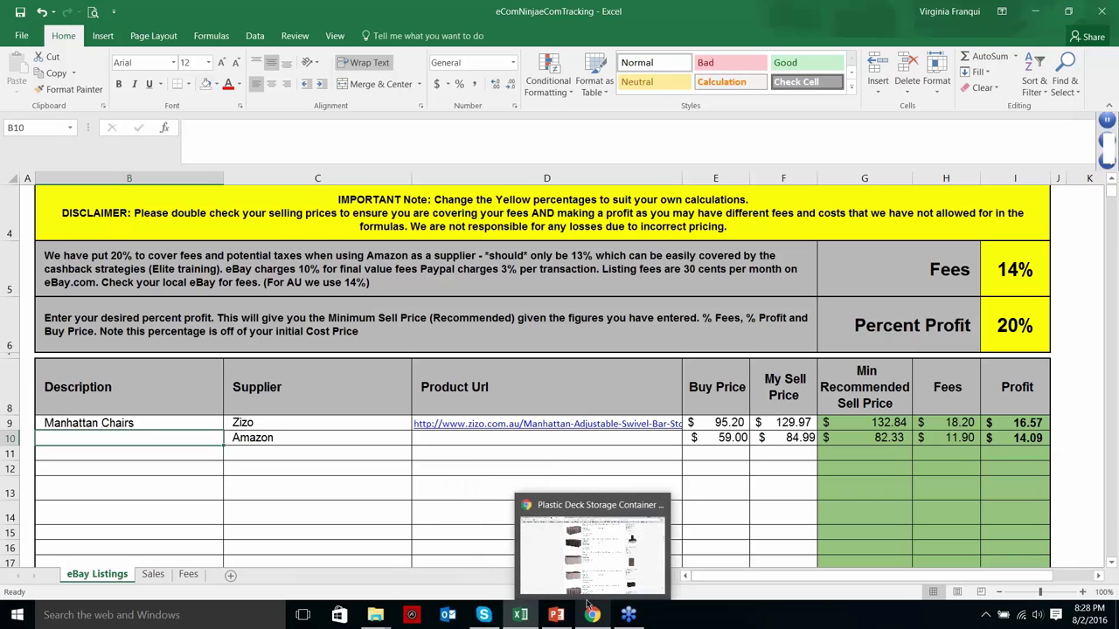
click(591, 551)
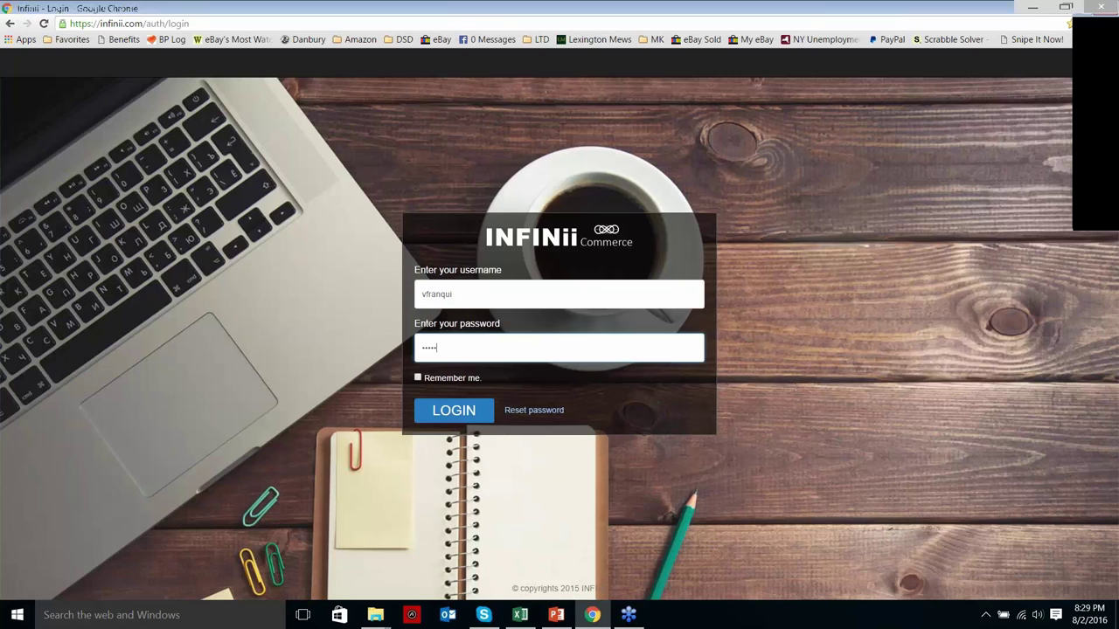
key(Return)
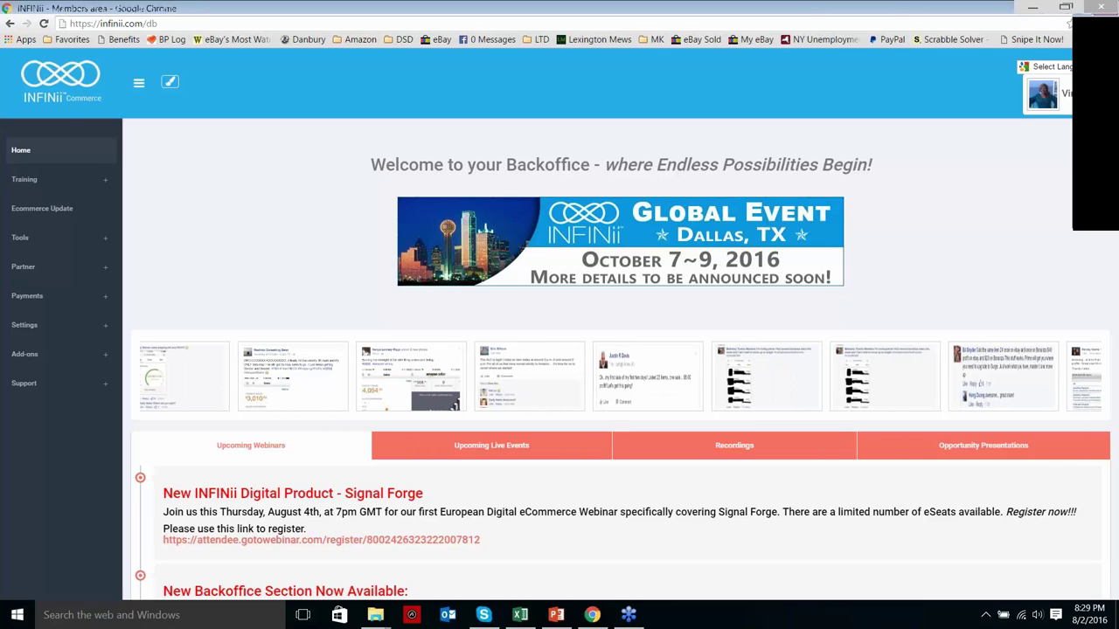
- Open the INFINii training page and view the lessons on using the tools
click(32, 187)
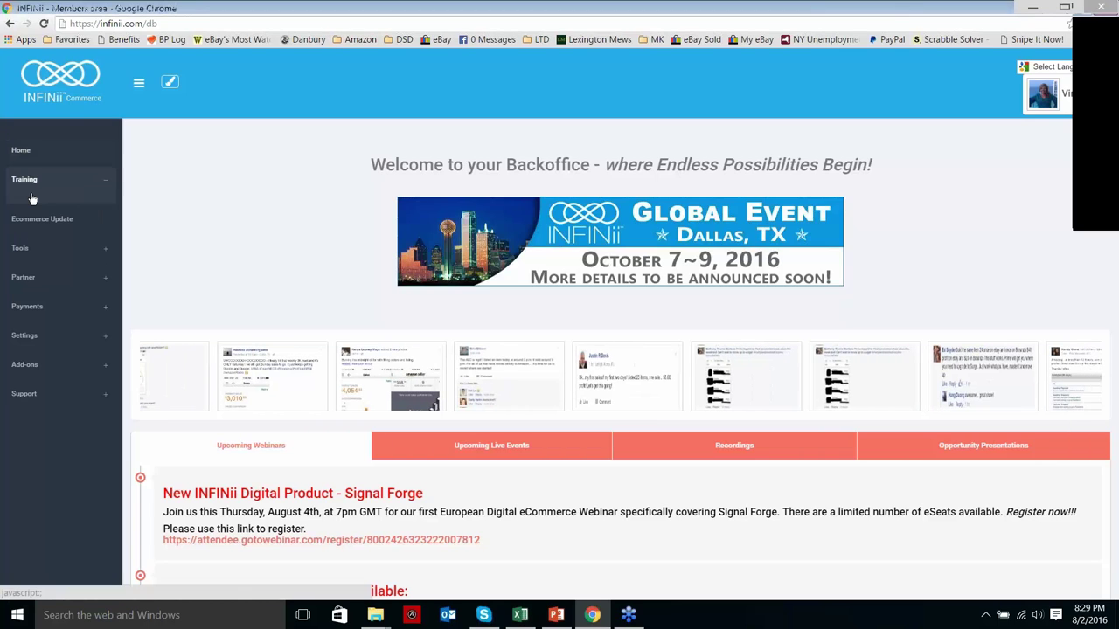
click(33, 204)
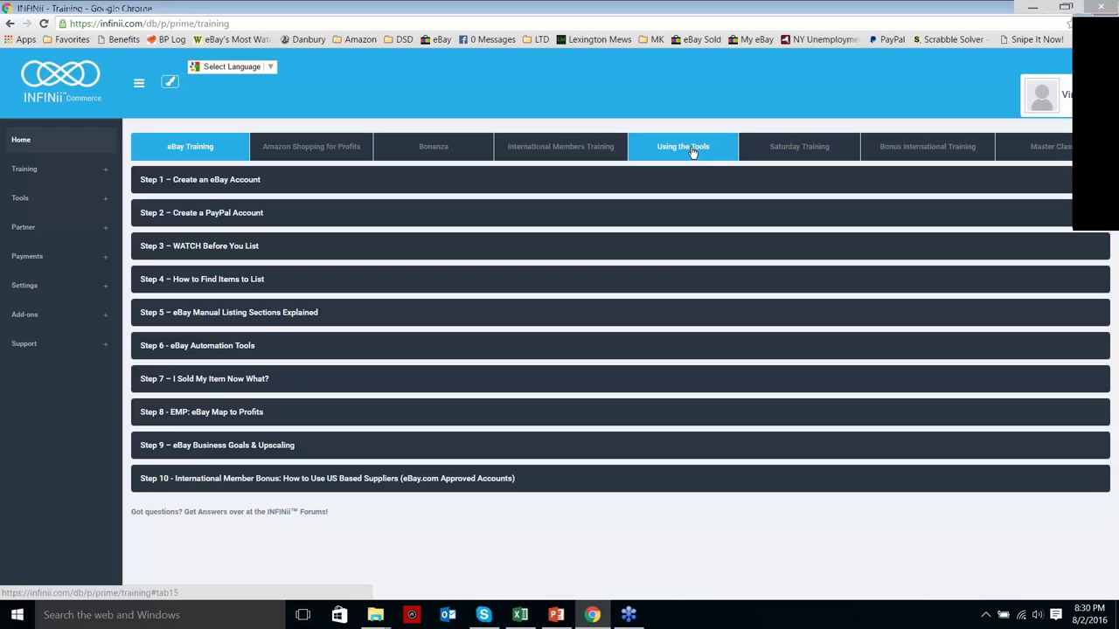
click(683, 146)
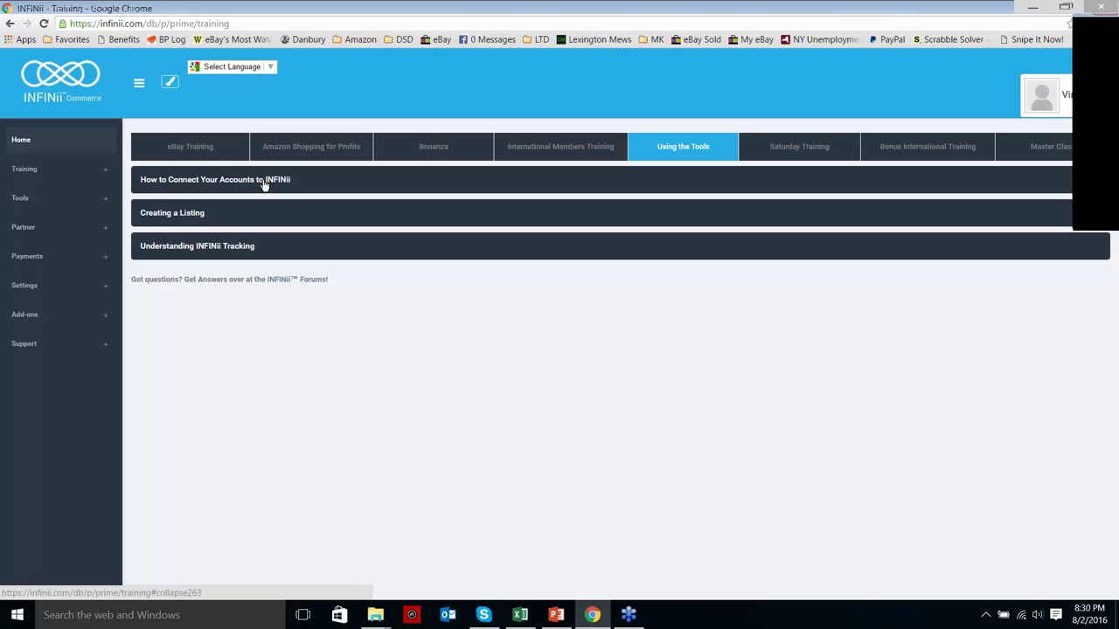
click(185, 149)
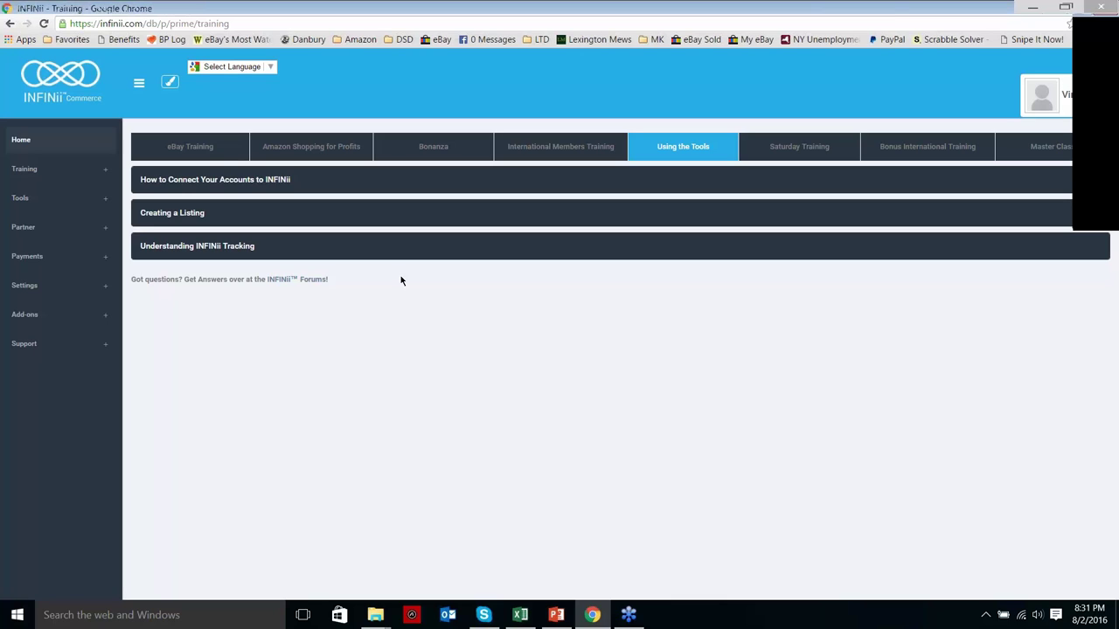
- Open the INFINii eBay Lister and start creating a new eBay listing
click(21, 199)
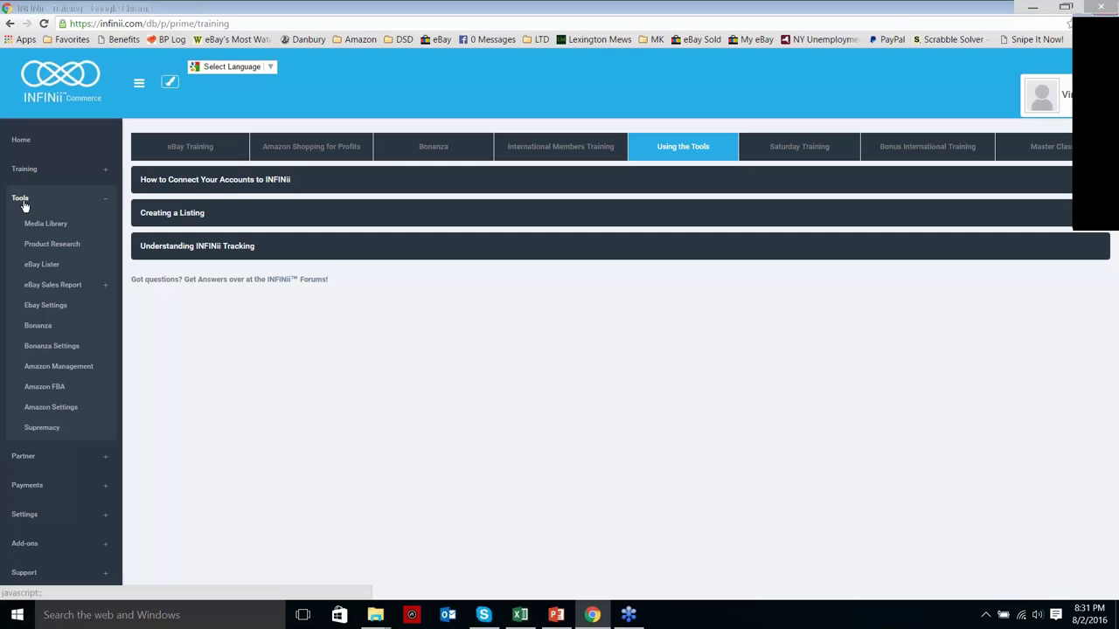
click(65, 323)
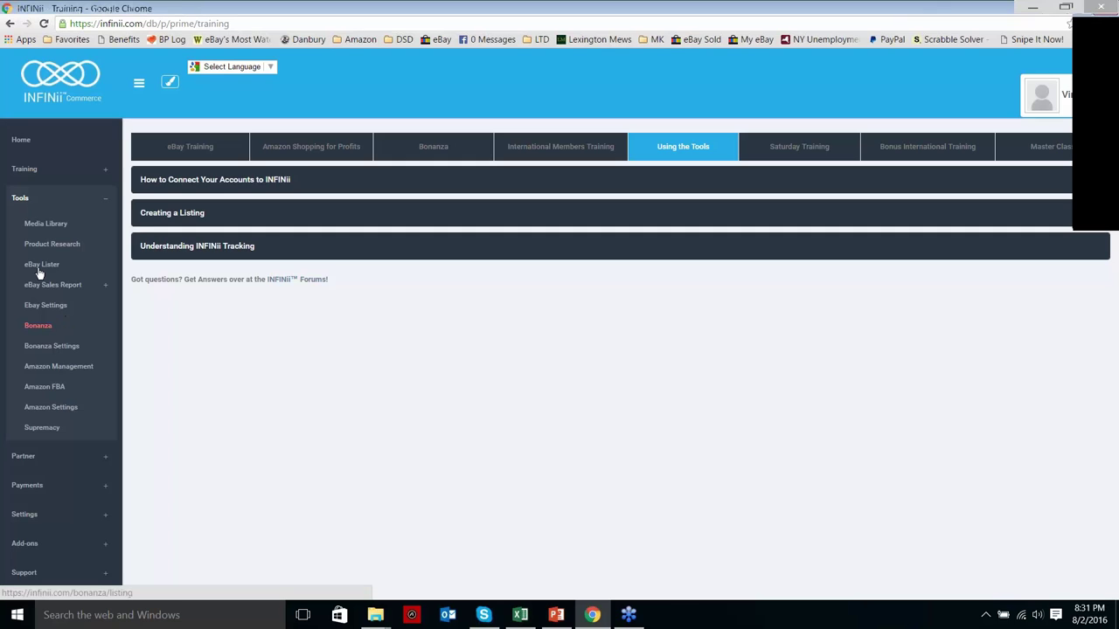
click(37, 269)
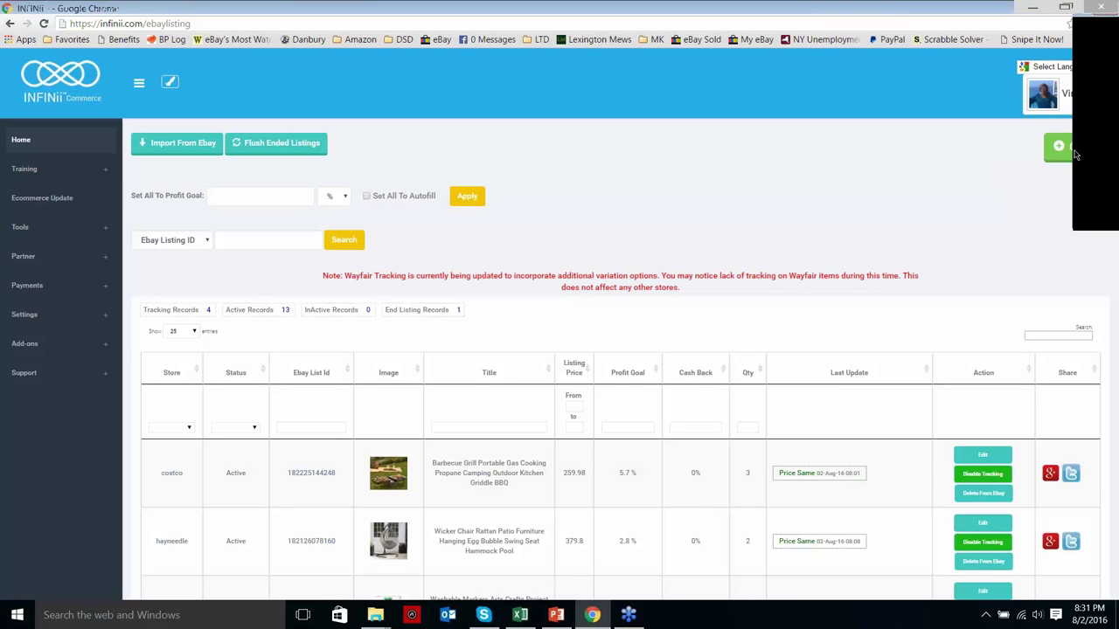
click(1073, 153)
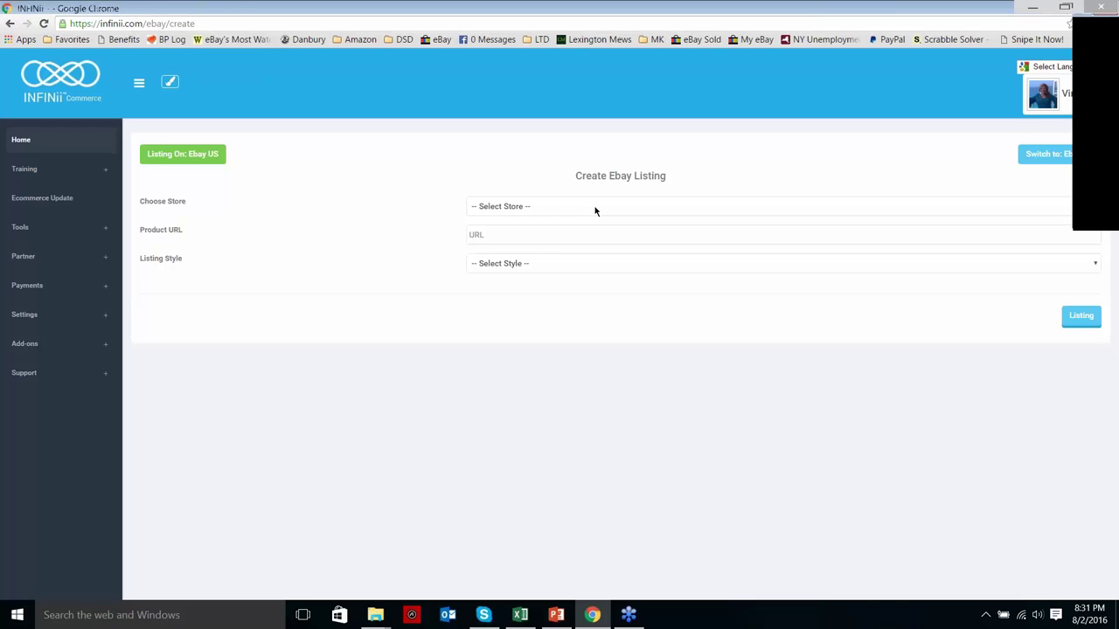
- Choose Amazon as the store for the new eBay listing
click(171, 9)
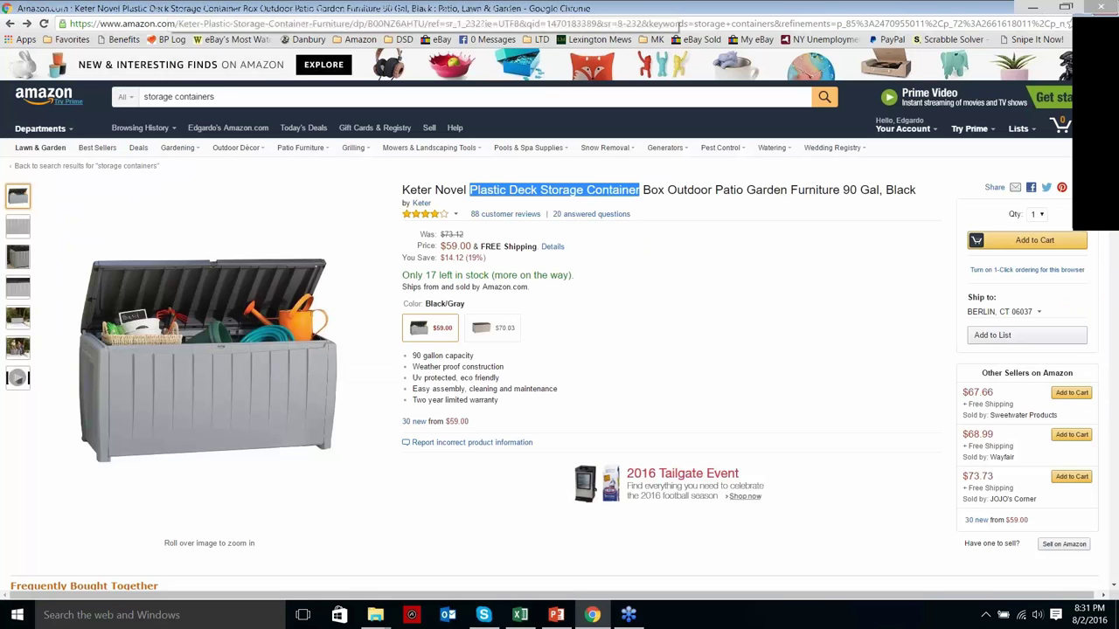
key(alt+Tab)
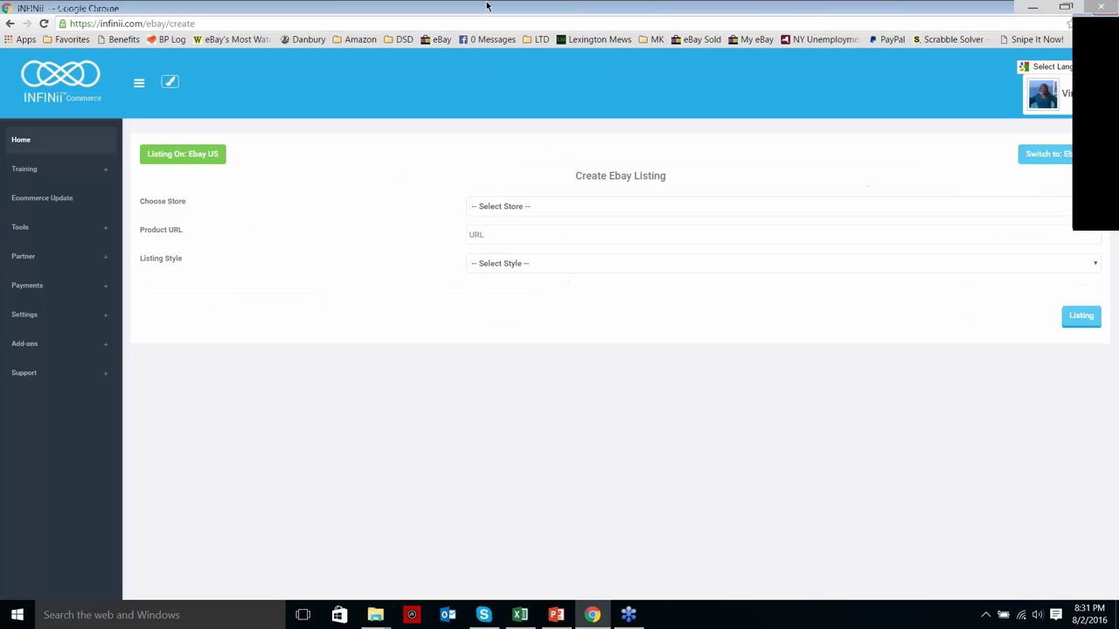
click(505, 207)
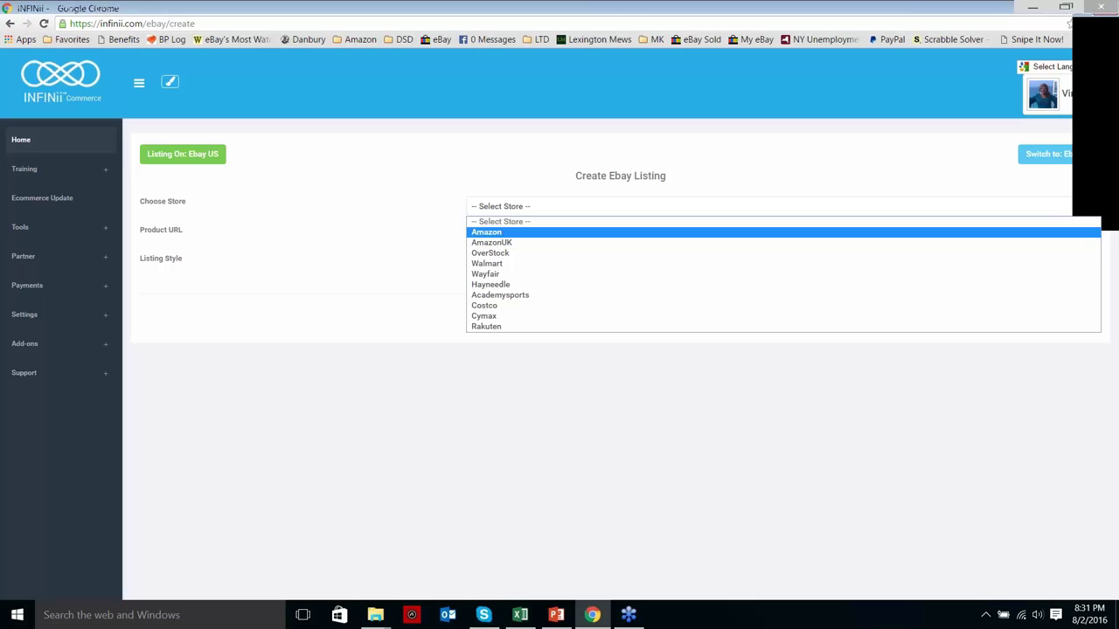
click(486, 231)
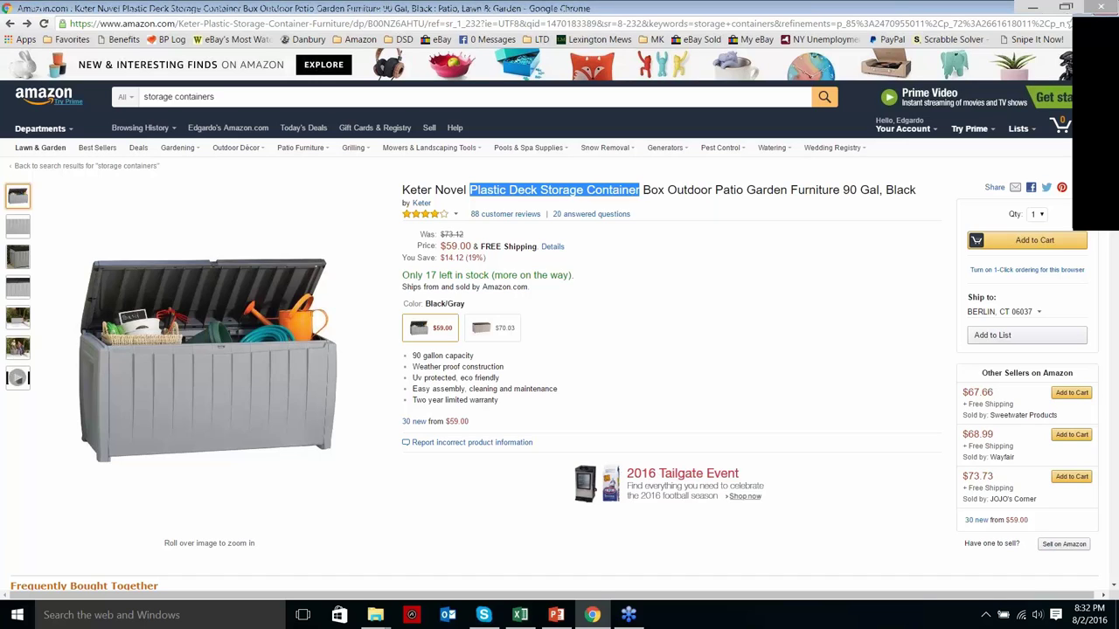
- Copy the Keter storage container's Amazon product URL only up to the product code B00NZ6AHTU
drag(70, 24, 429, 25)
key(ctrl+c)
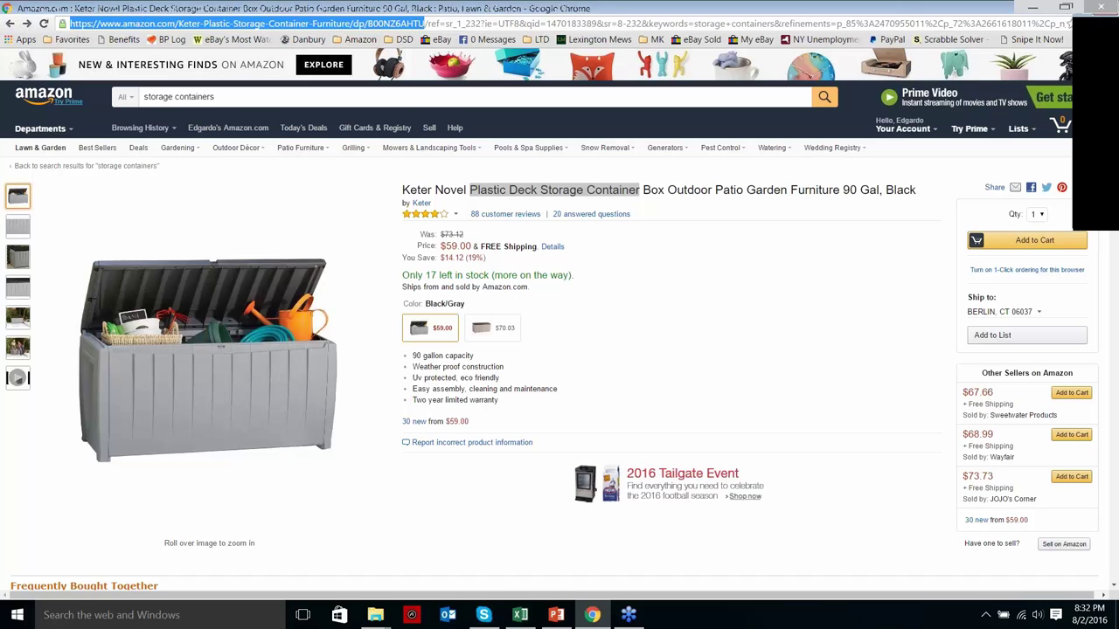
- Examine the Amazon product's enlarged image, technical details and description
click(208, 359)
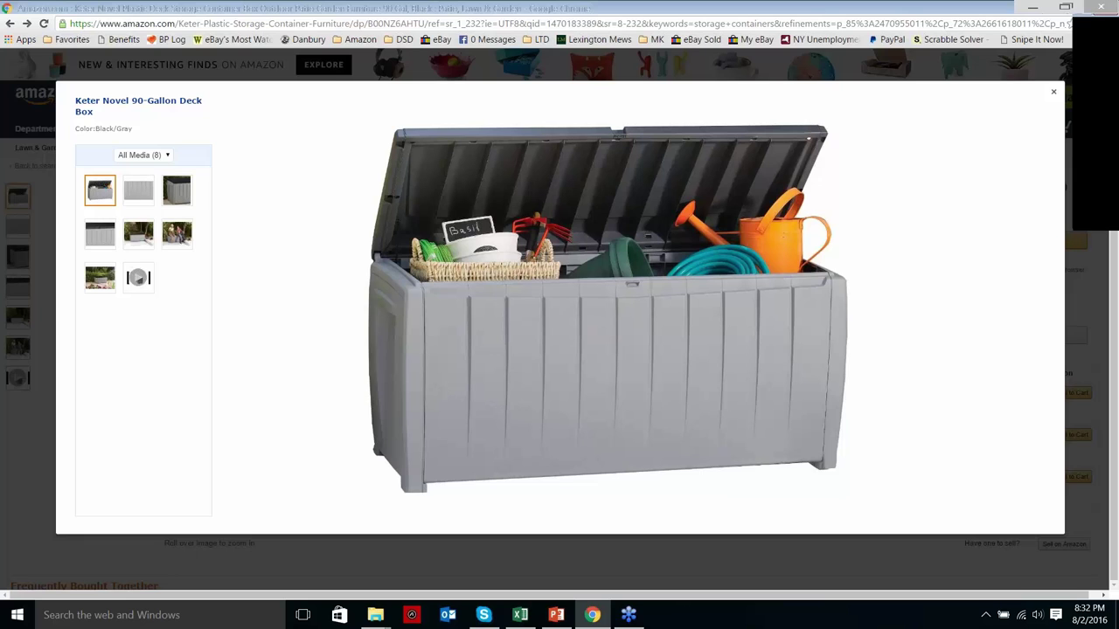
key(Escape)
scroll(560, 332, down, 10)
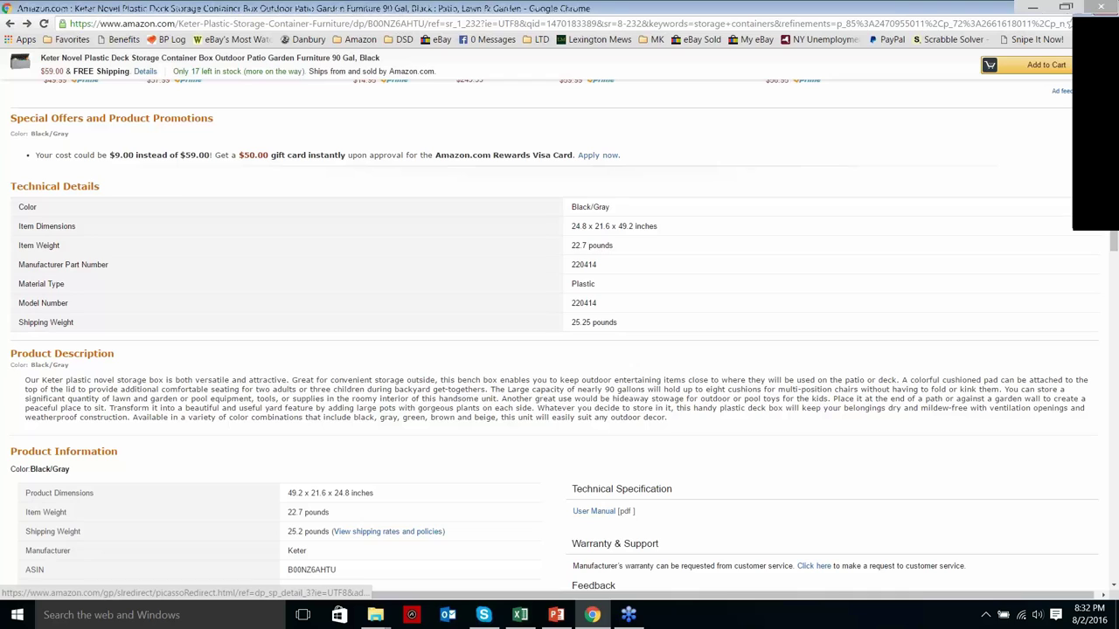
scroll(560, 333, up, 1)
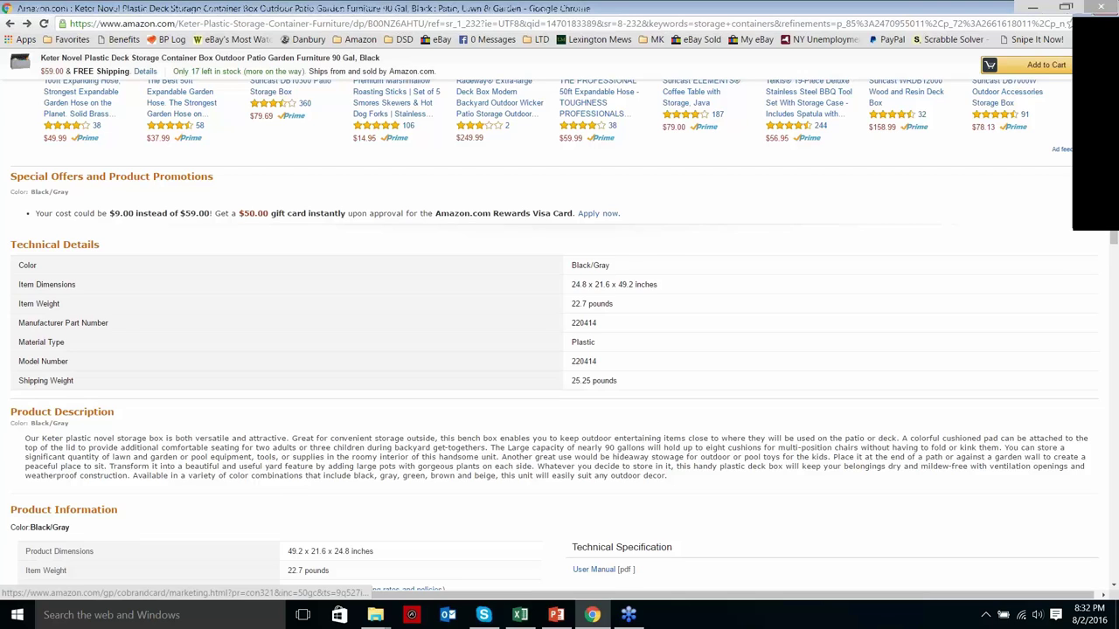
scroll(507, 587, down, 3)
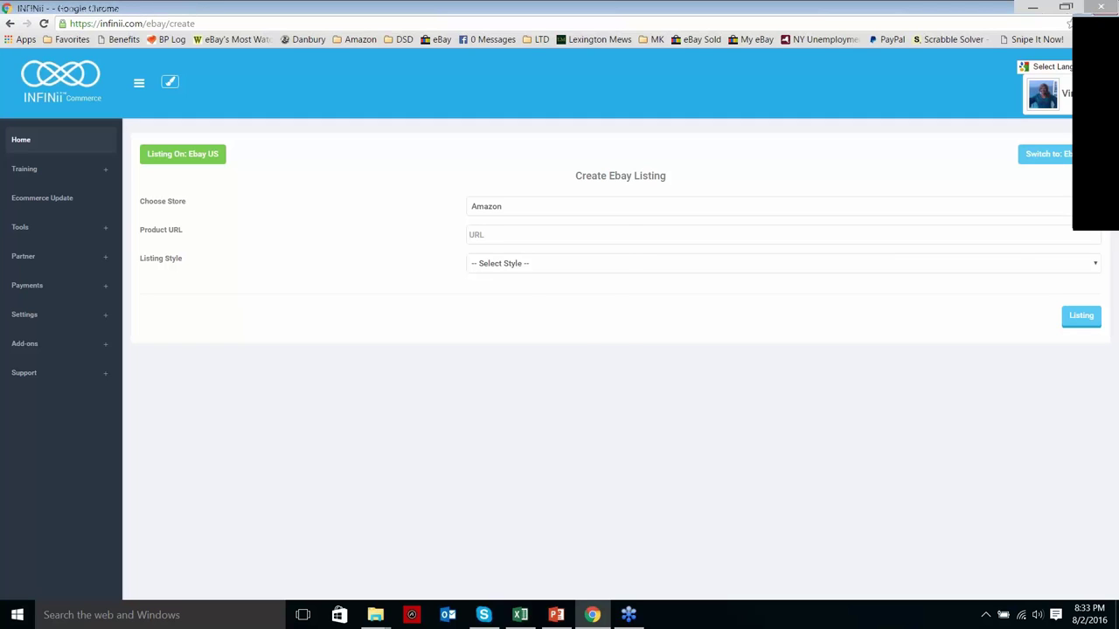
- Paste the copied Amazon link as the Product URL of the new eBay listing
right_click(497, 236)
click(528, 321)
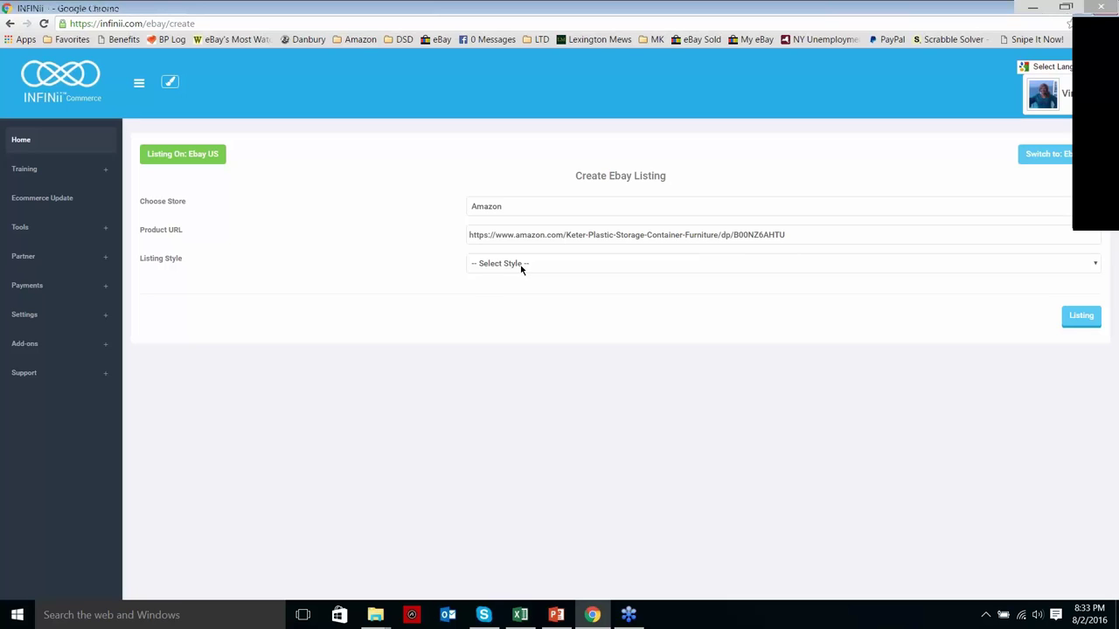
- Preview the layout templates offered by the Row, Text, Frame and Box listing styles
click(521, 265)
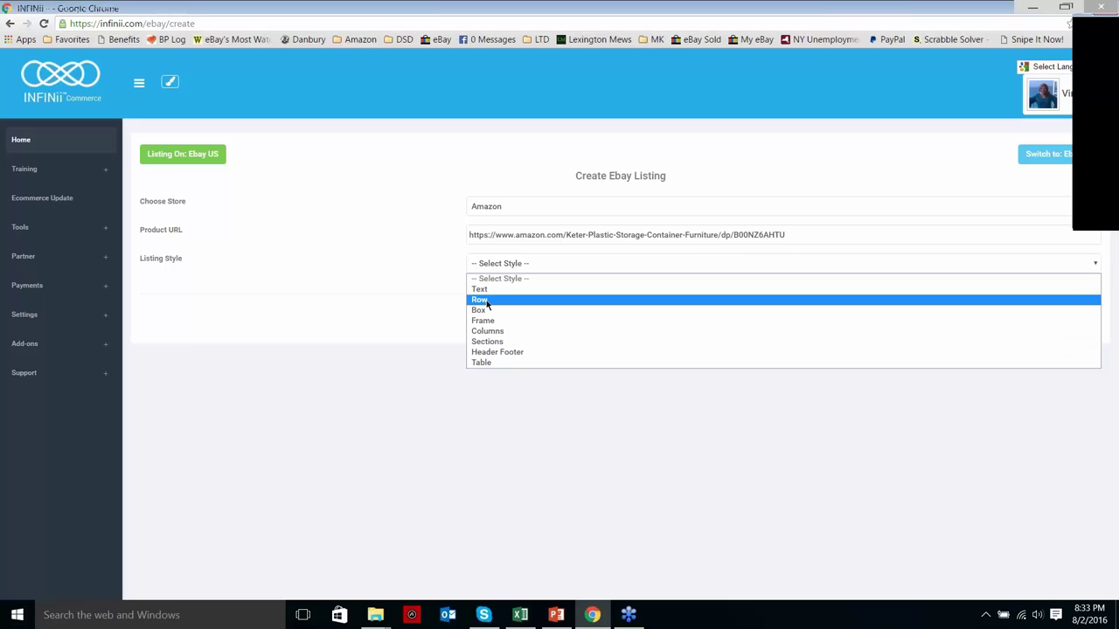
click(487, 301)
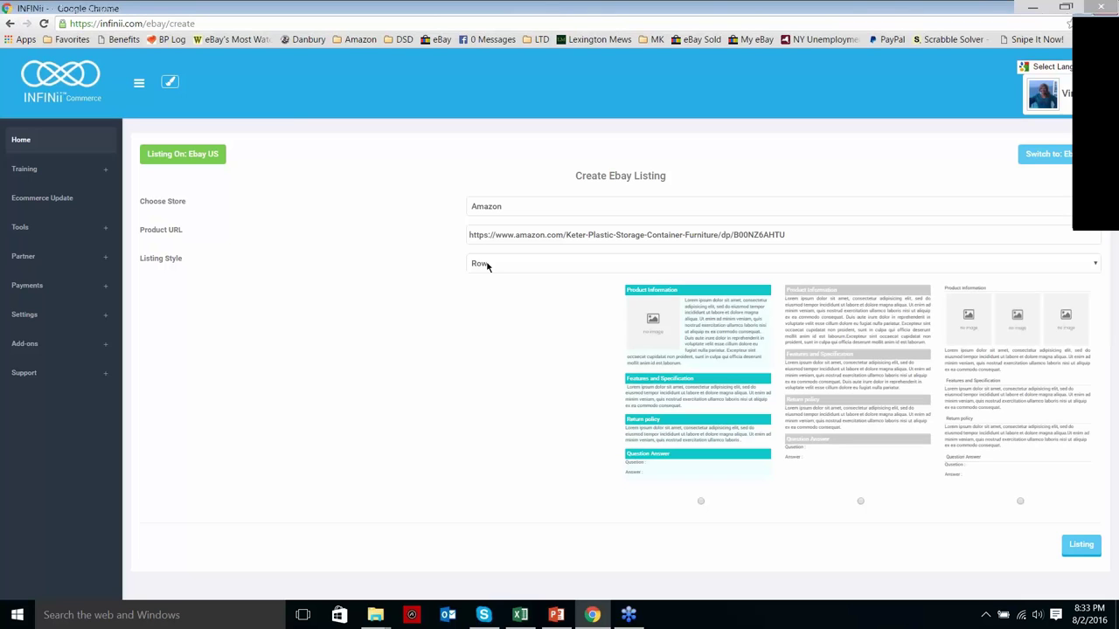
click(487, 264)
click(481, 289)
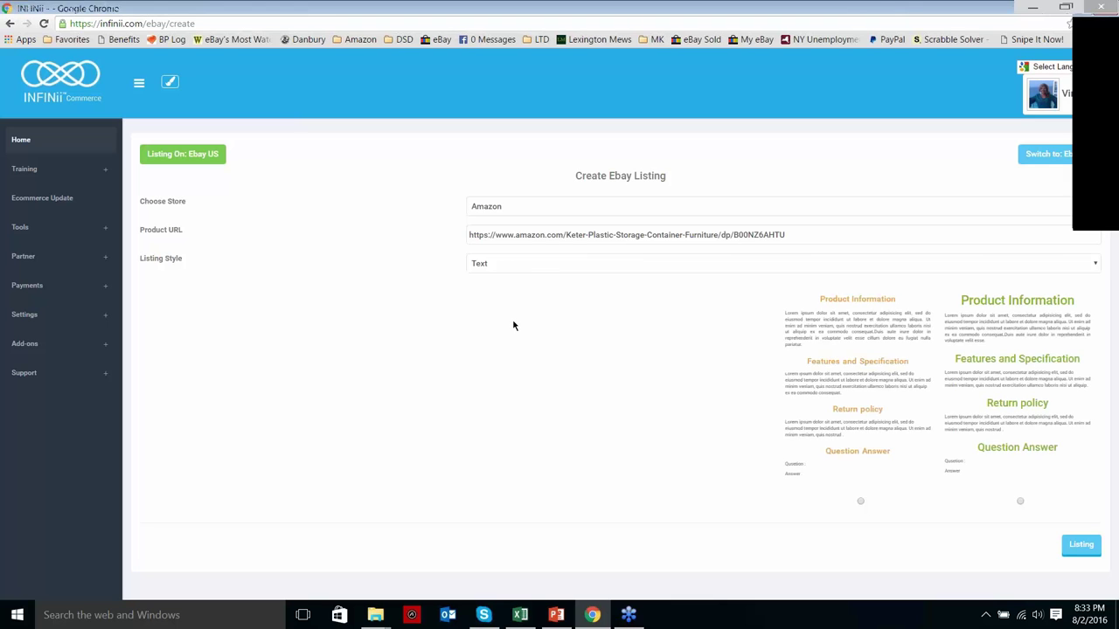
click(488, 263)
click(490, 320)
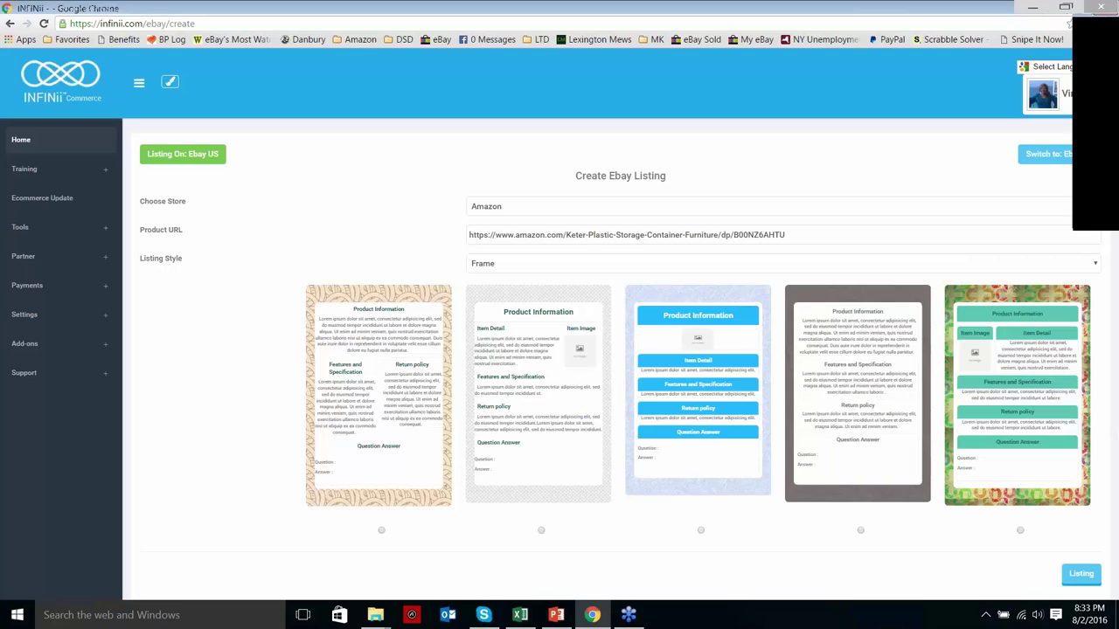
click(586, 263)
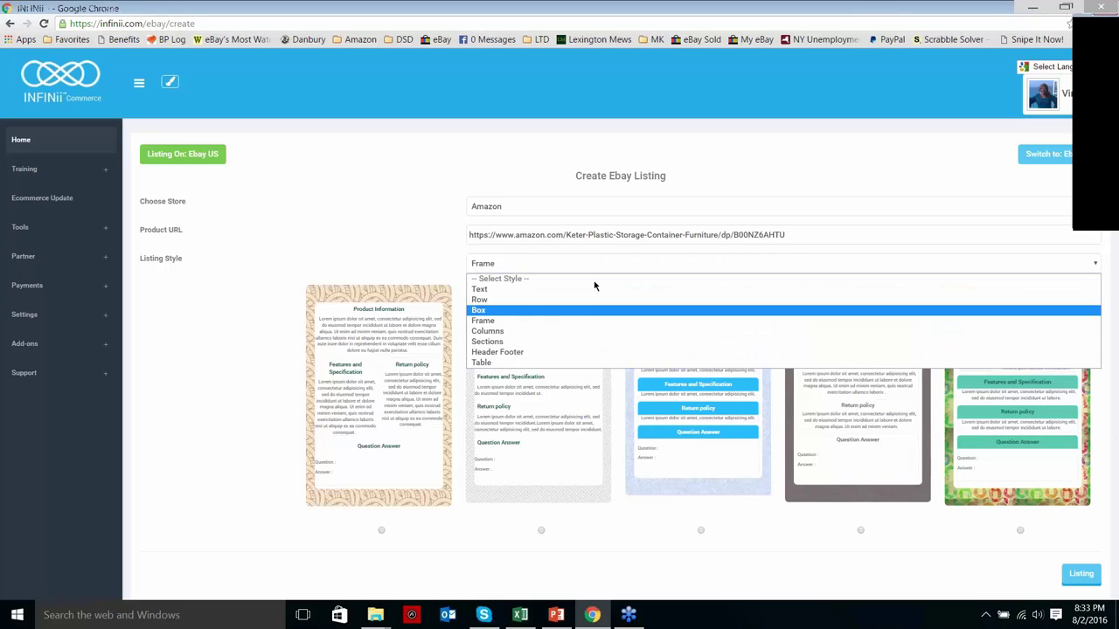
click(587, 306)
- Set the listing style to Row with the teal-header template and generate the listing form
click(581, 272)
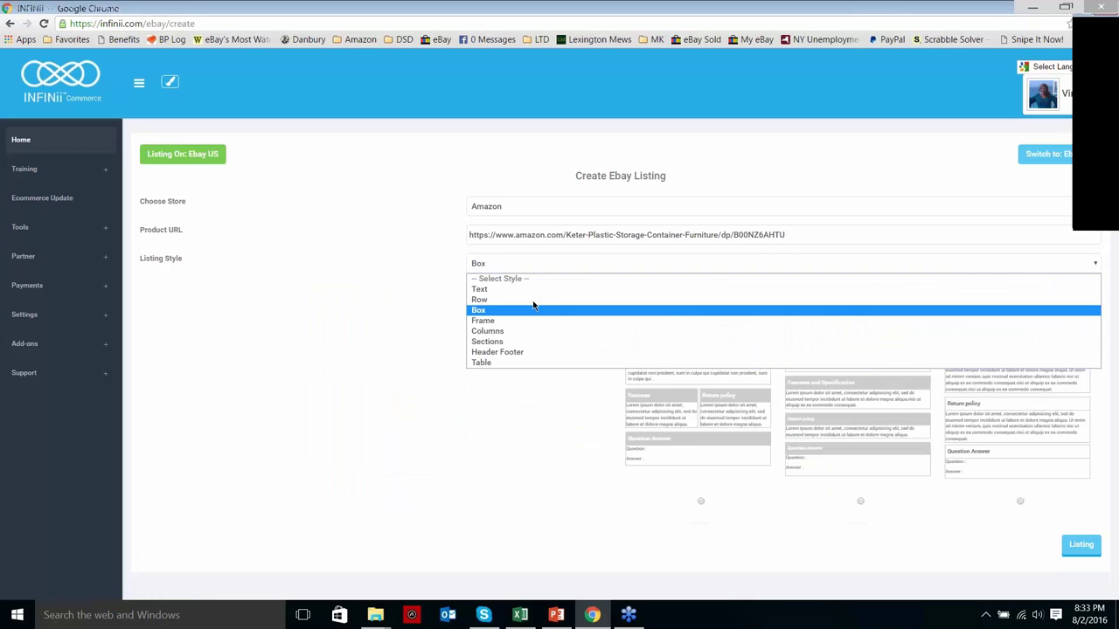
click(534, 299)
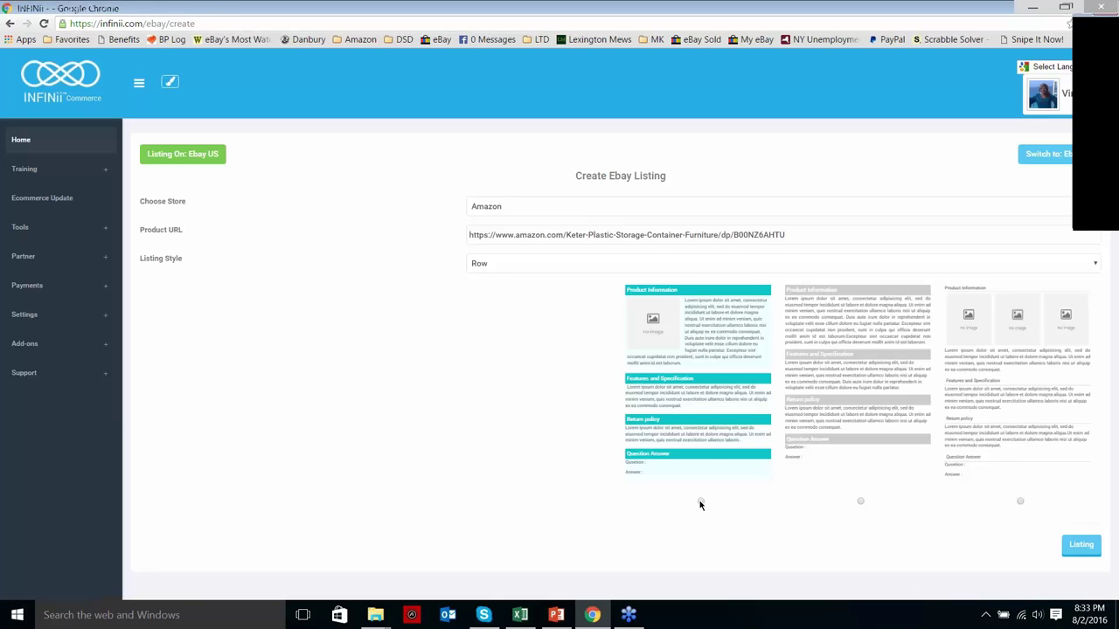
click(700, 502)
click(1084, 545)
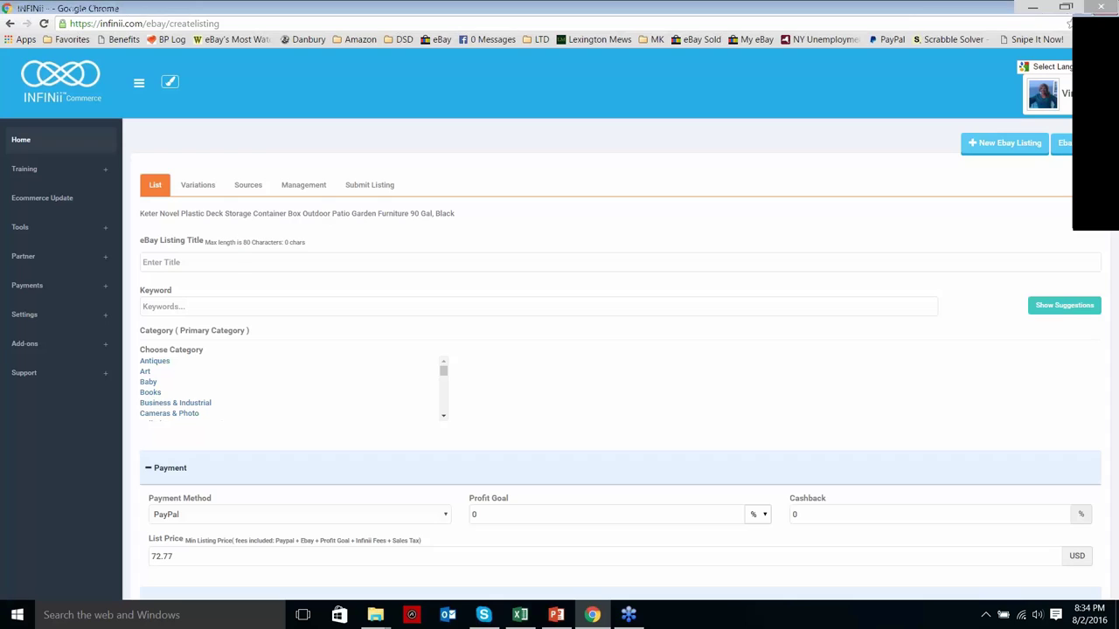
- Check the Amazon product page and enter the eBay listing title "Storage Container Pool Toys Gardening"
click(237, 267)
key(alt+Tab)
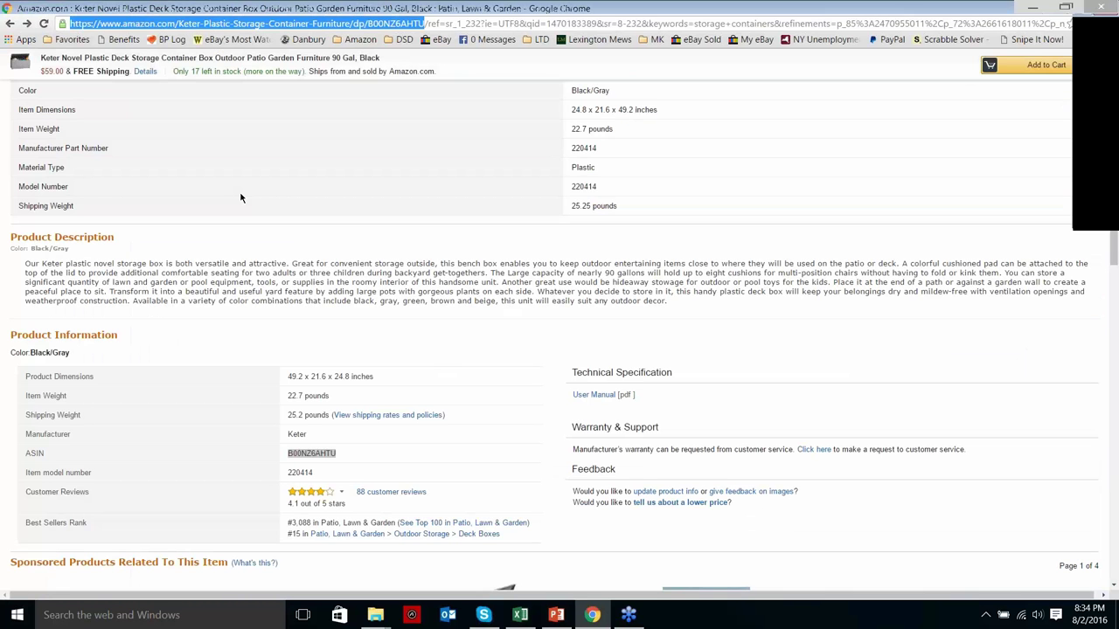
scroll(242, 198, up, 15)
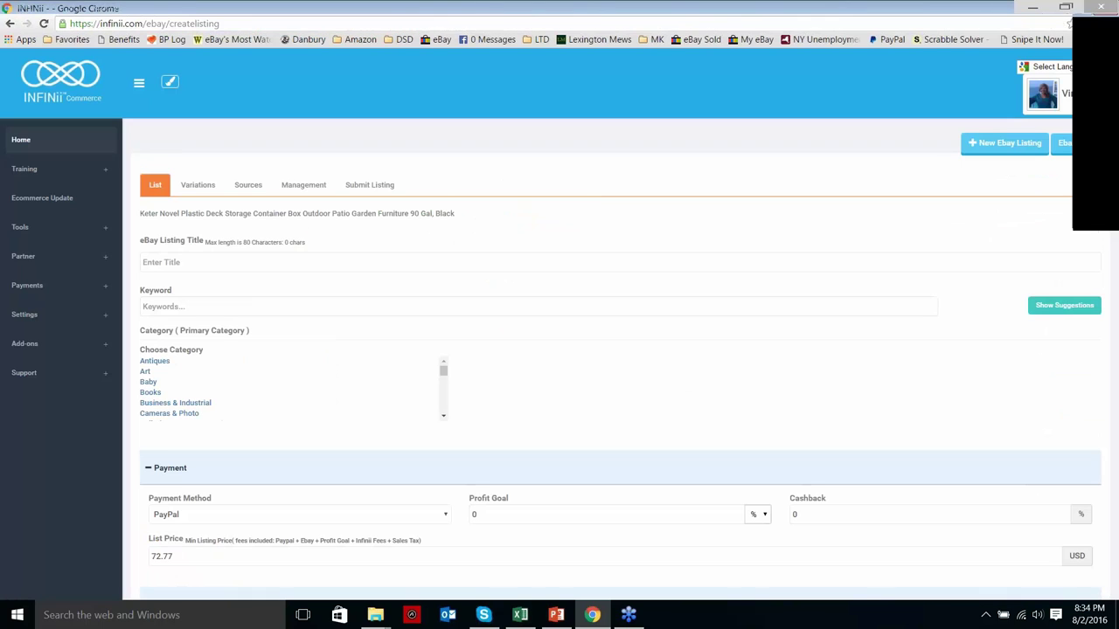
text(Storage Container B)
key(BackSpace)
text(Pool Toys )
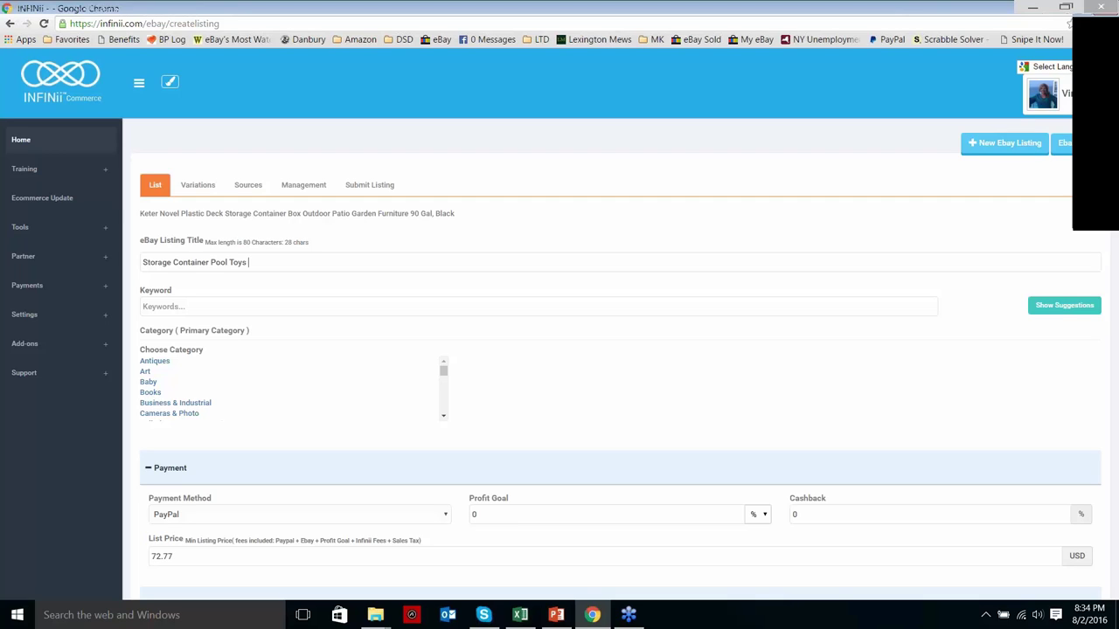
text(Gardening)
- Enter "Storage COntainer" as the keyword, show its suggestions, and look over the suggested keywords
click(393, 301)
text(Storage COntainer)
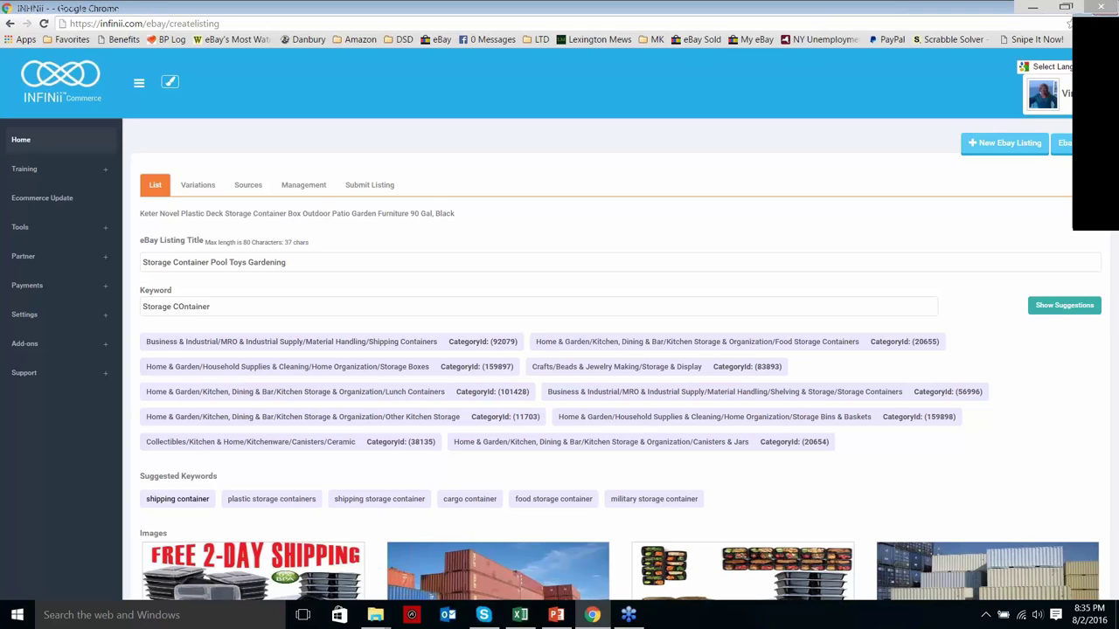
click(284, 504)
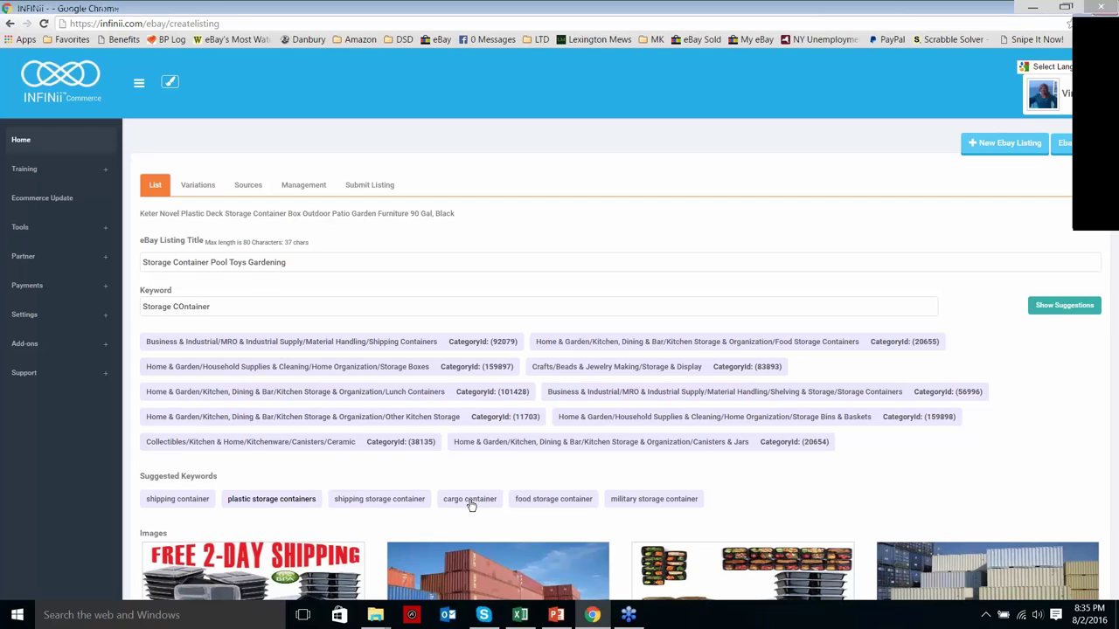
click(471, 504)
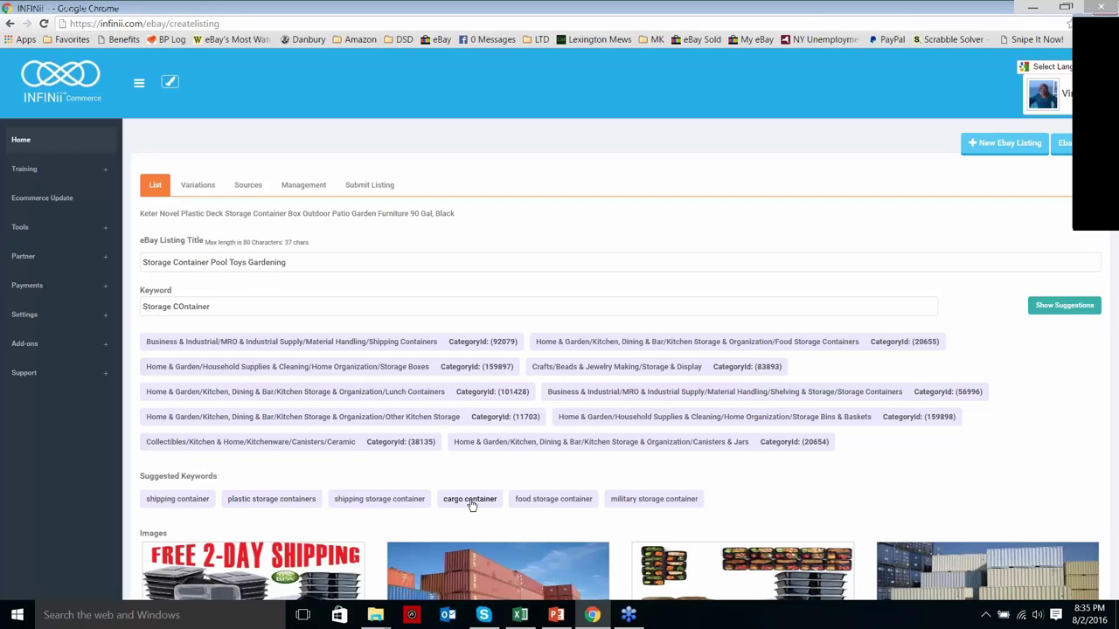
click(524, 505)
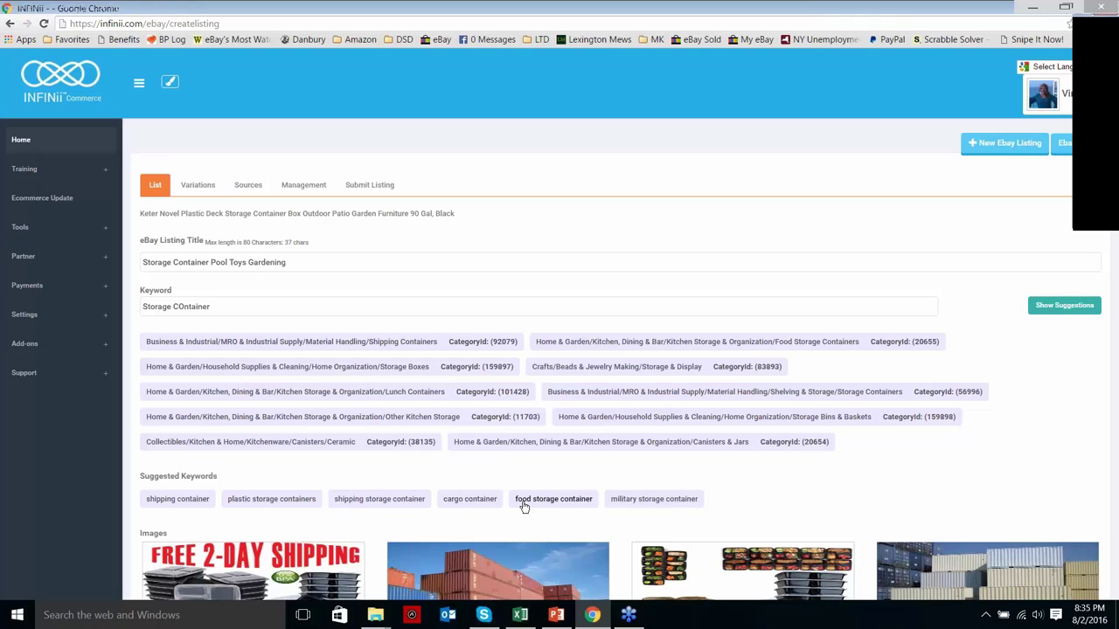
click(666, 506)
- Append "Tools Garage Organization" to the eBay listing title
click(381, 261)
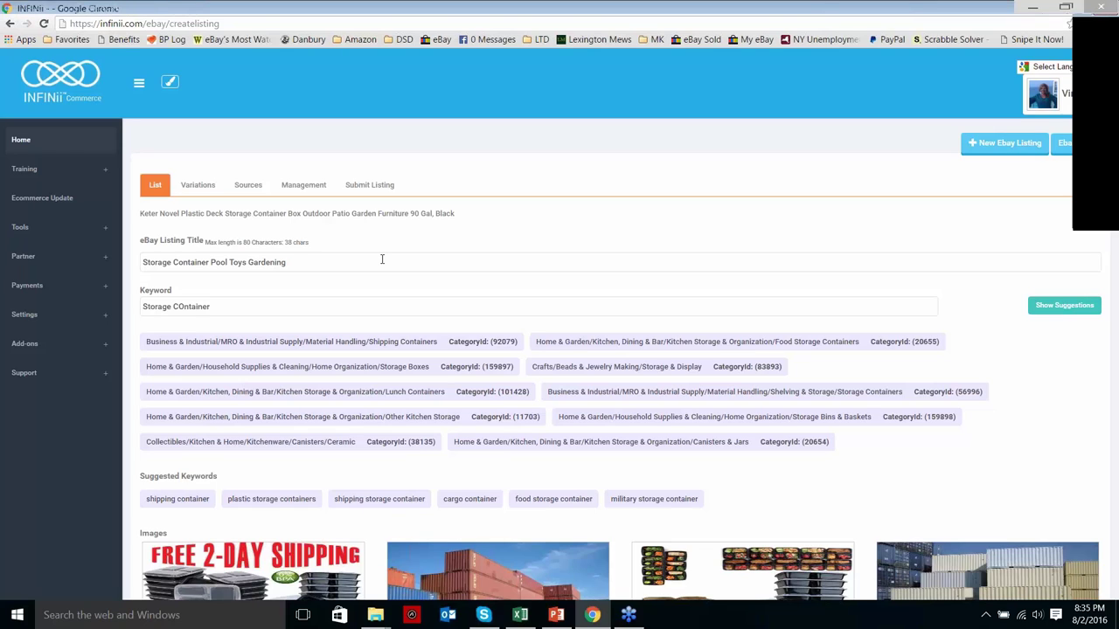
text(Tools Garage Organization)
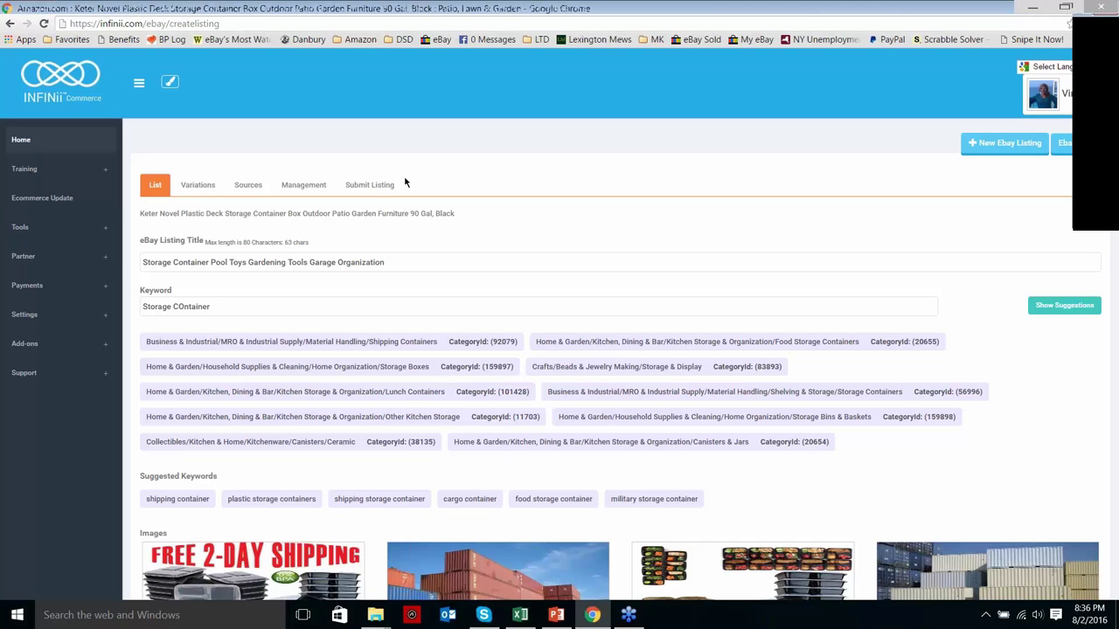
- Consult the Amazon product page and eBay sold listings for title wording, and append "Plastic" to the listing title
key(alt+Tab)
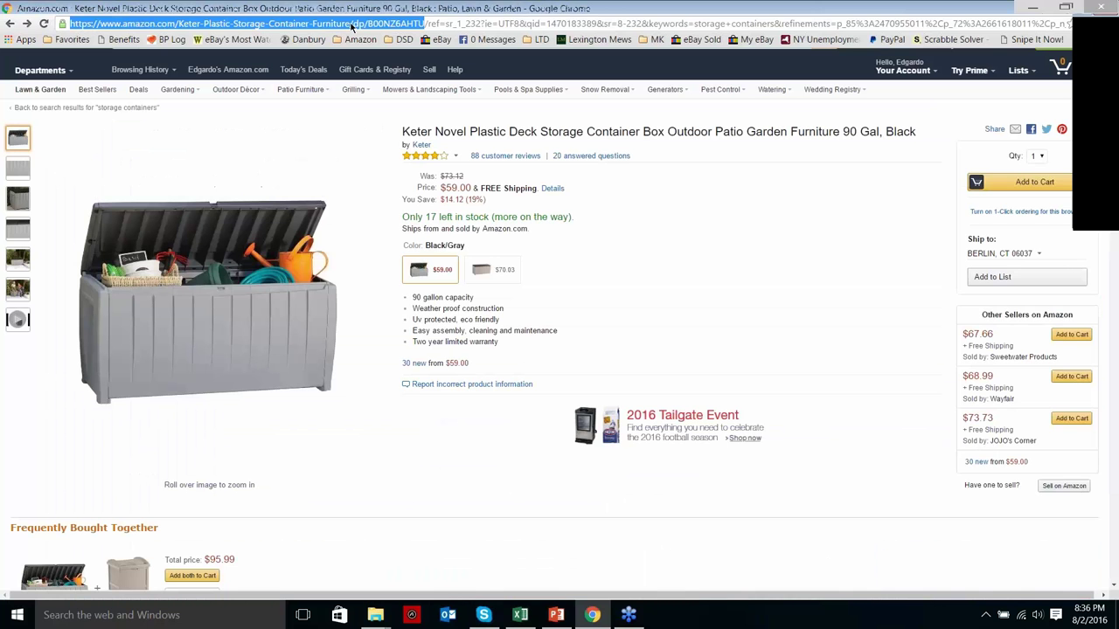
key(alt+Tab)
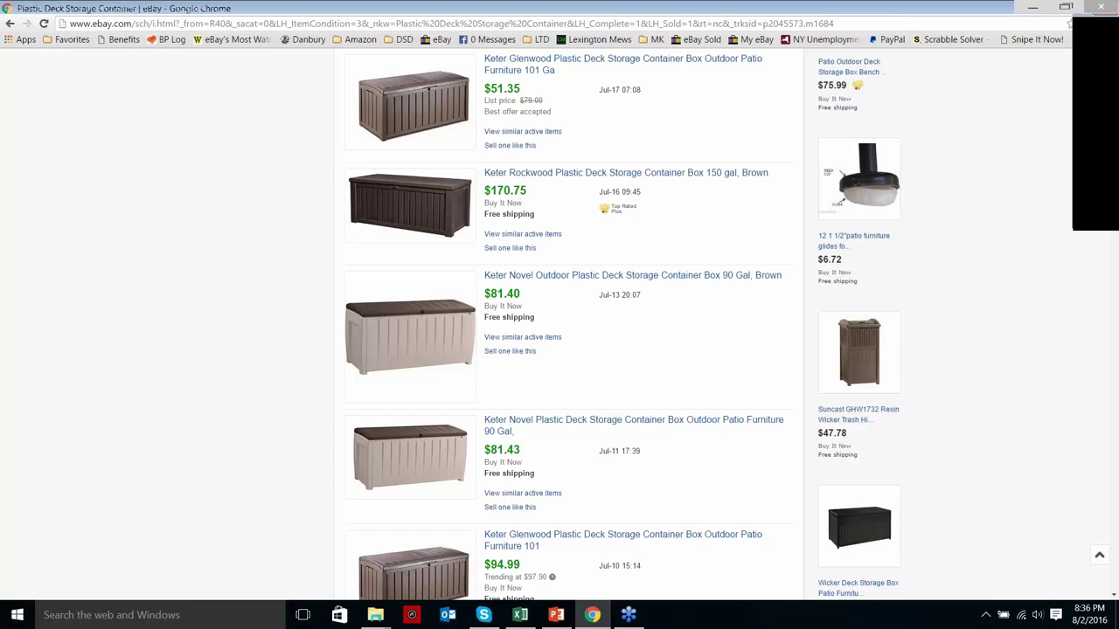
key(alt+Tab)
text(Pl)
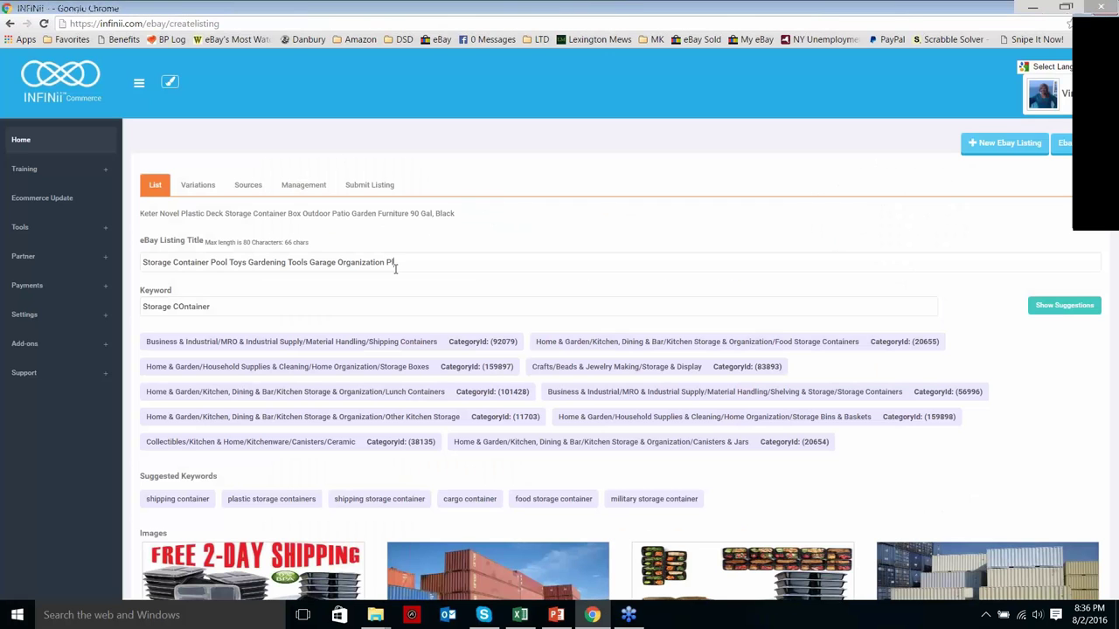
text(atic)
key(BackSpace)
key(BackSpace)
key(BackSpace)
text(ic)
key(Left)
key(Left)
key(Left)
text(s)
key(End)
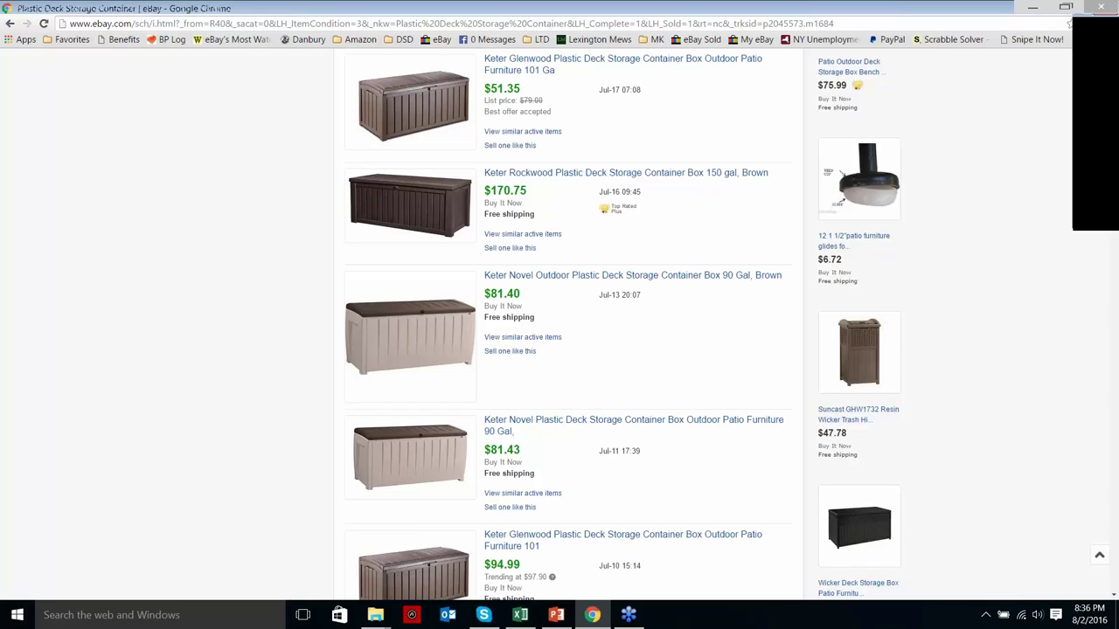
- Check the titles of the sold Keter listings on eBay and append "Deck NEW" to the listing title
click(696, 278)
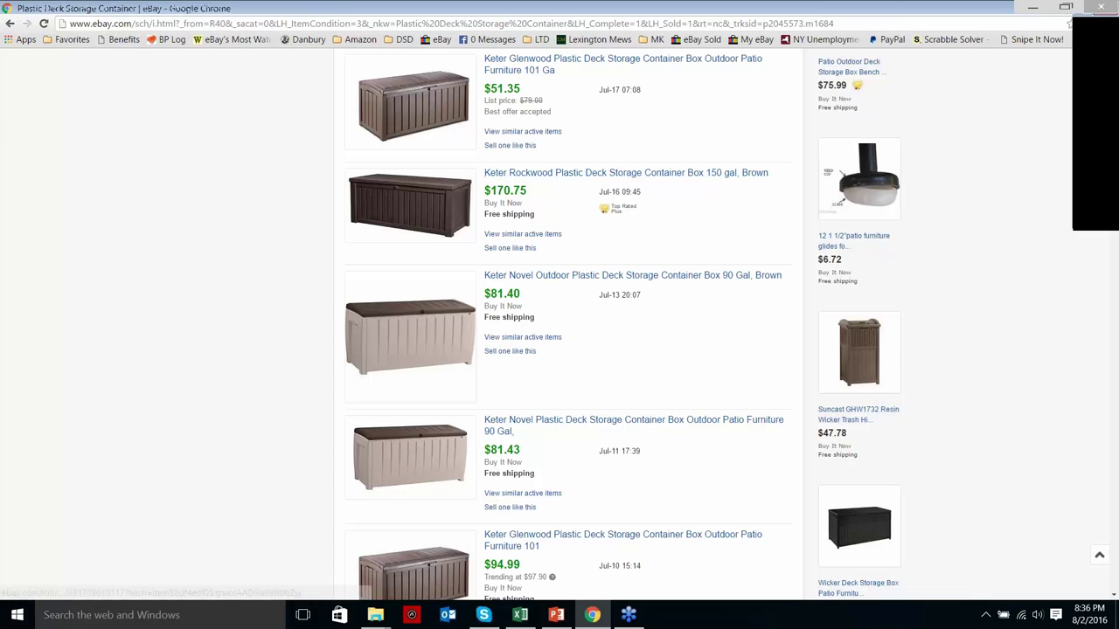
key(alt+Tab)
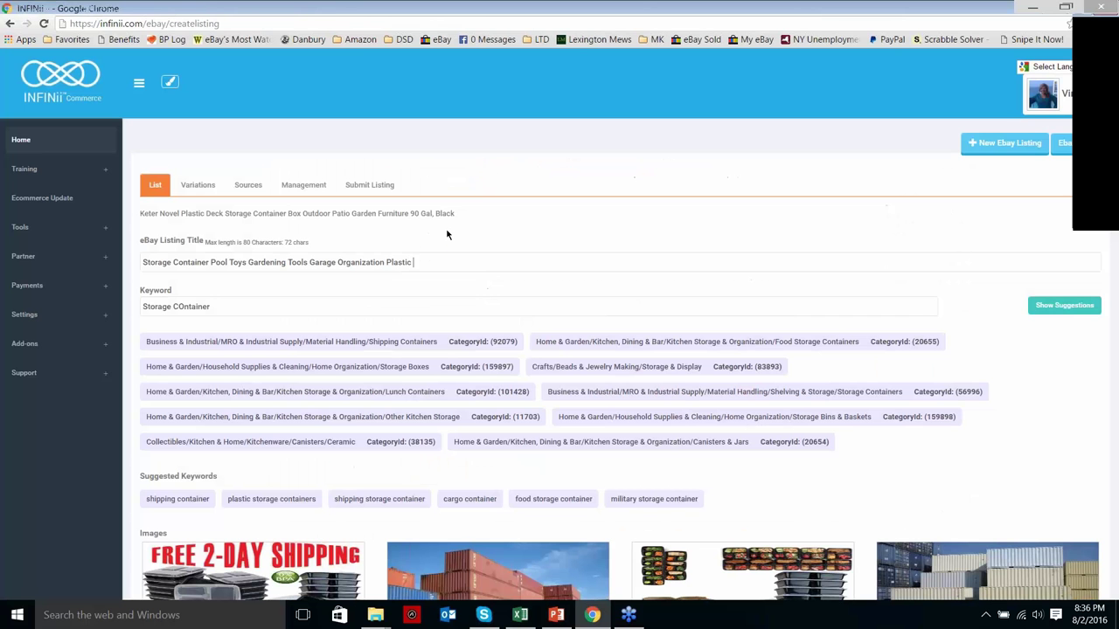
text(Deck NEW)
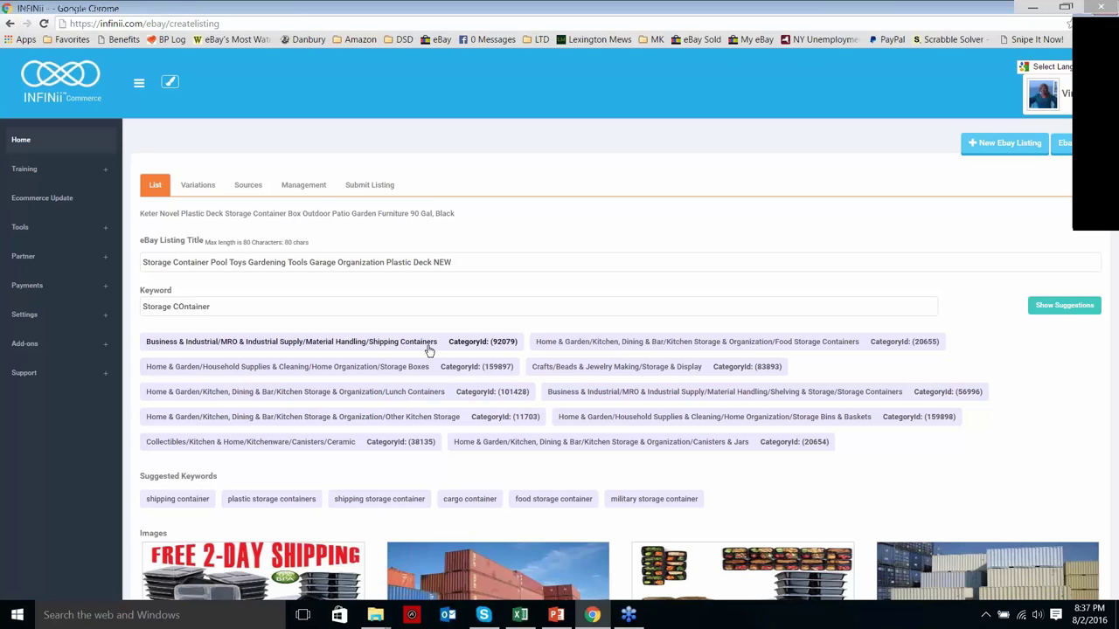
- Replace the word NEW at the end of the listing title with "Box"
double_click(459, 264)
text(Bo)
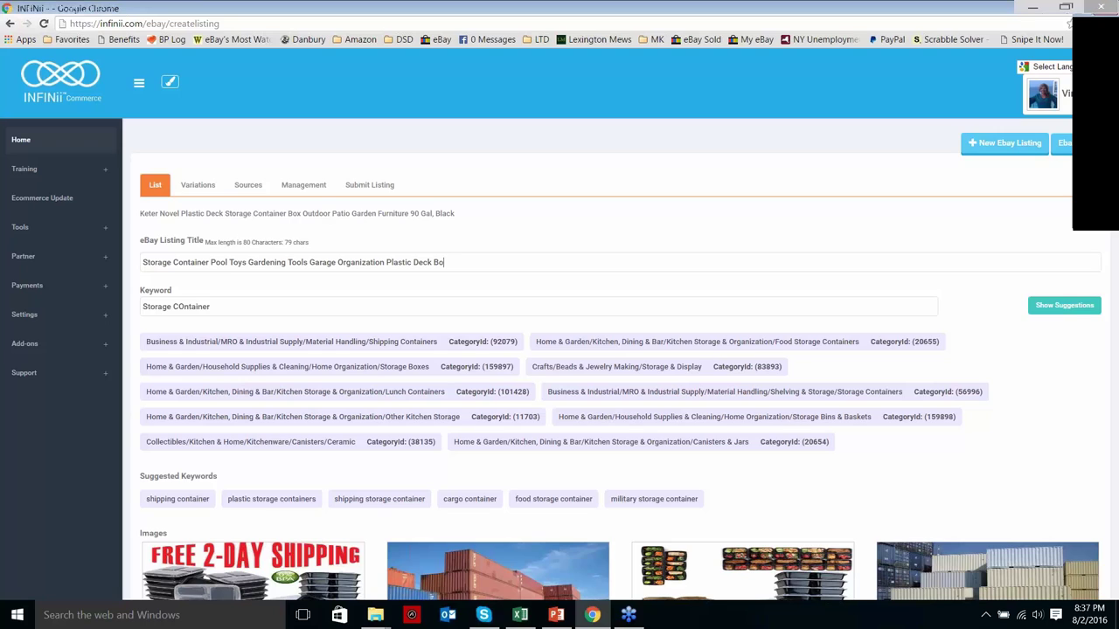
text(x)
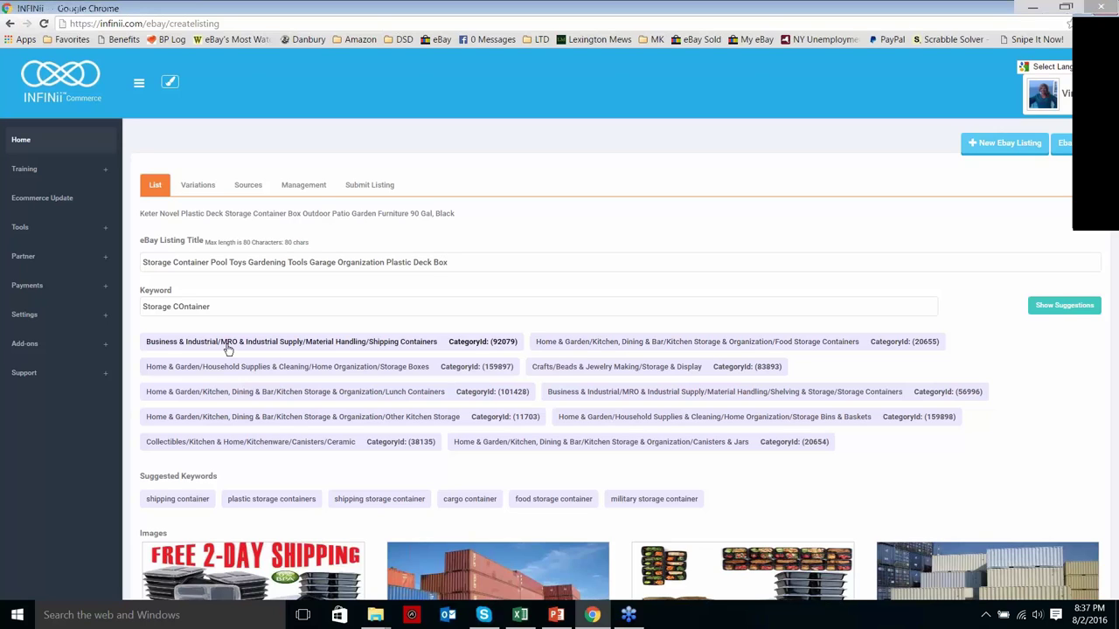
- Compare the suggested eBay categories, including Shipping Containers, Food Storage Containers and Home Organization/Storage Boxes
click(392, 374)
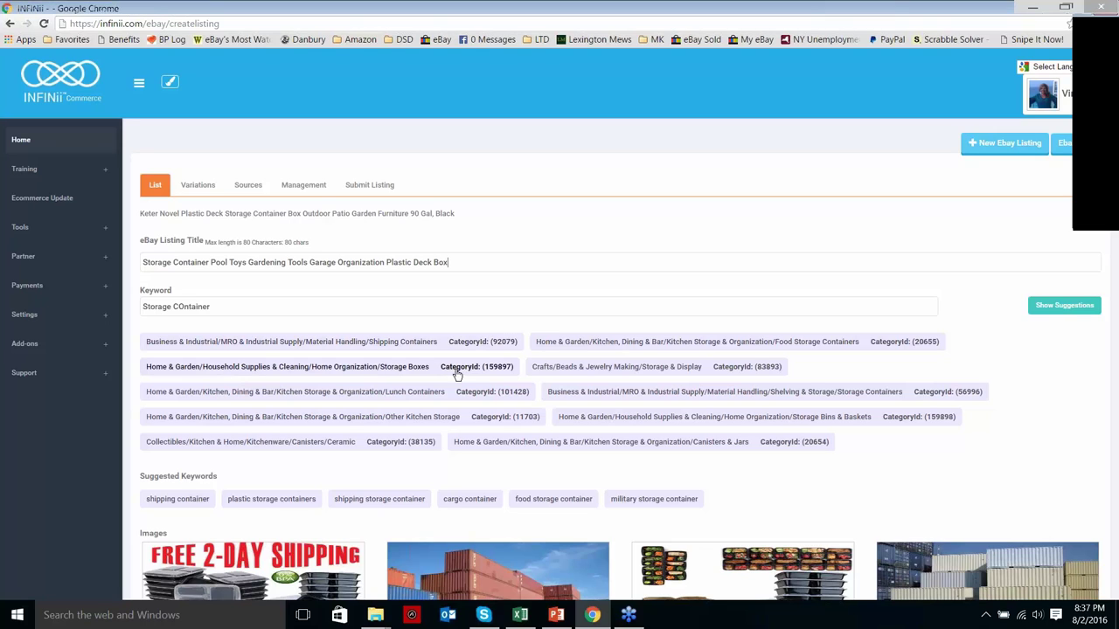
click(537, 373)
click(805, 346)
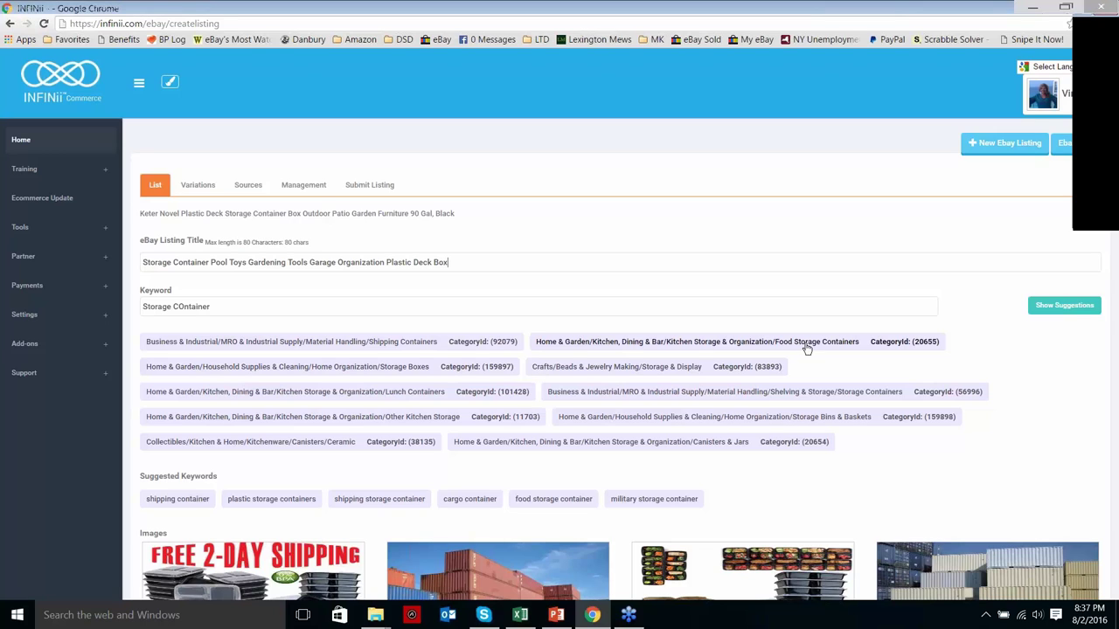
click(446, 346)
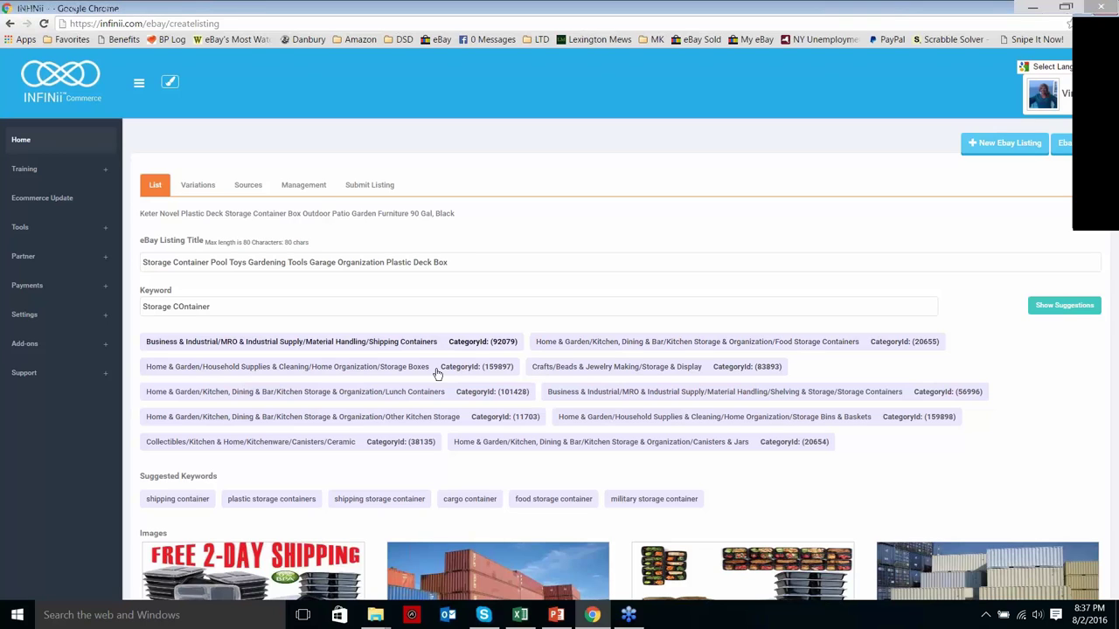
click(437, 374)
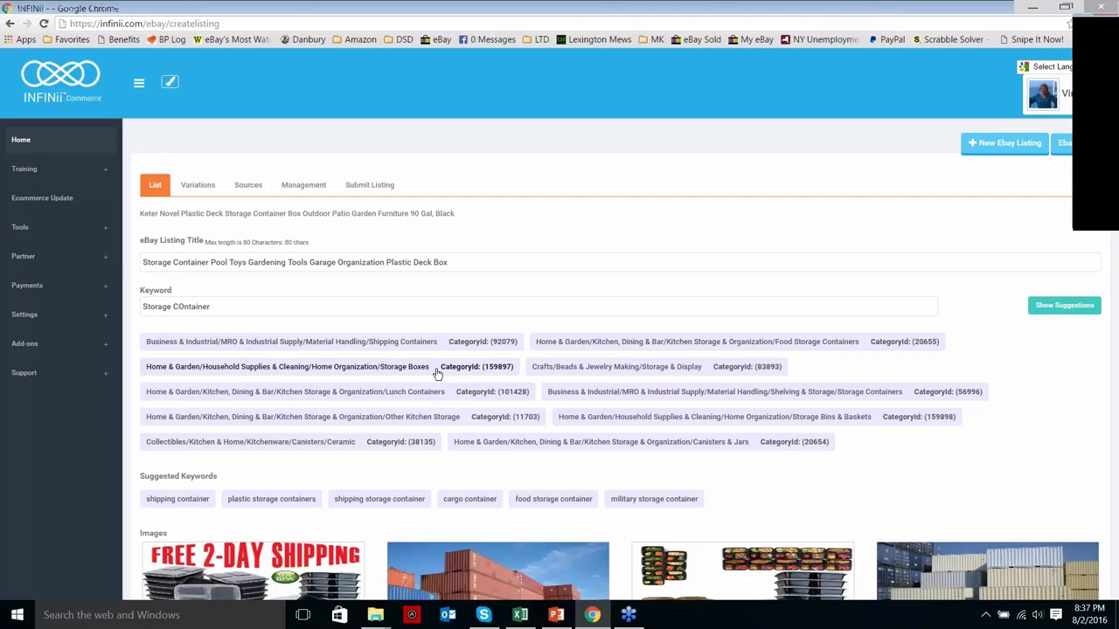
- Set the listing's profit goal to 5% in the payment settings
scroll(437, 374, down, 10)
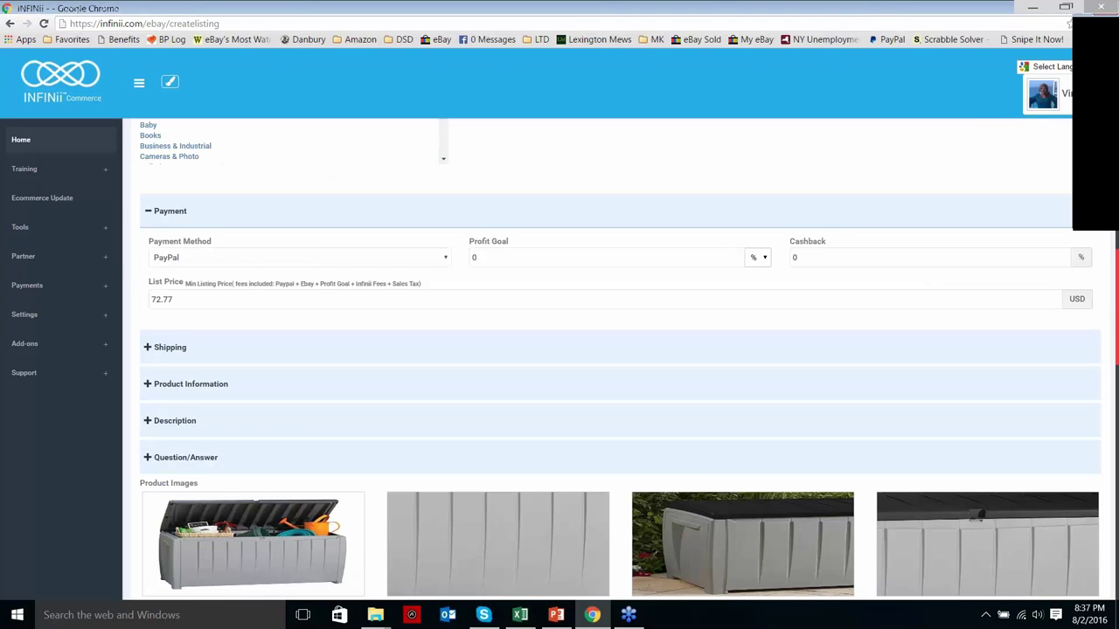
scroll(356, 245, down, 1)
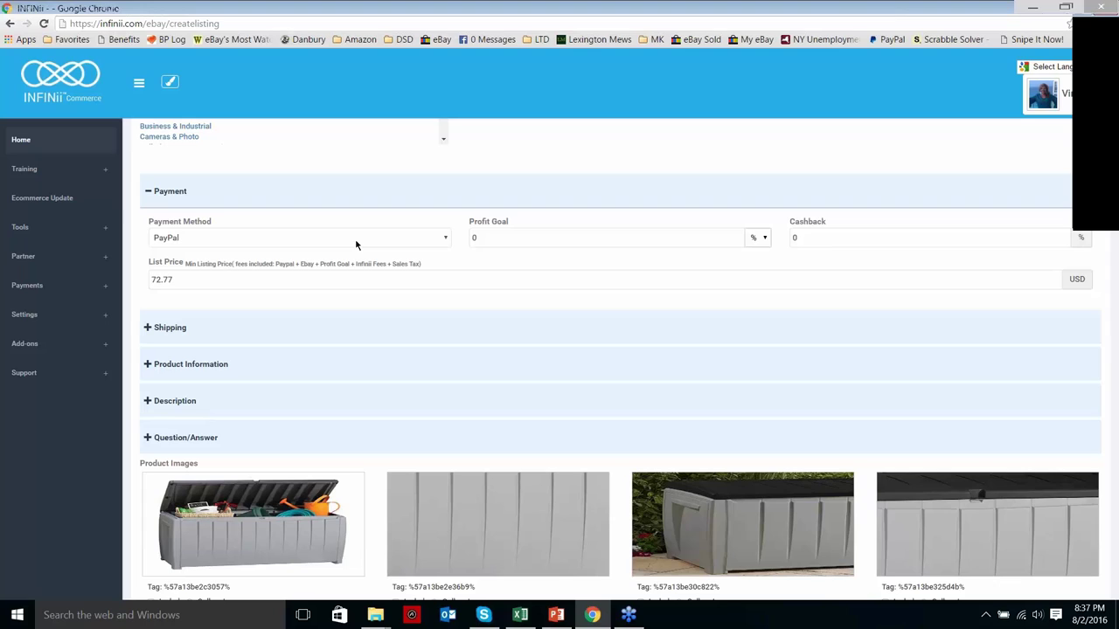
click(539, 233)
key(ctrl+a)
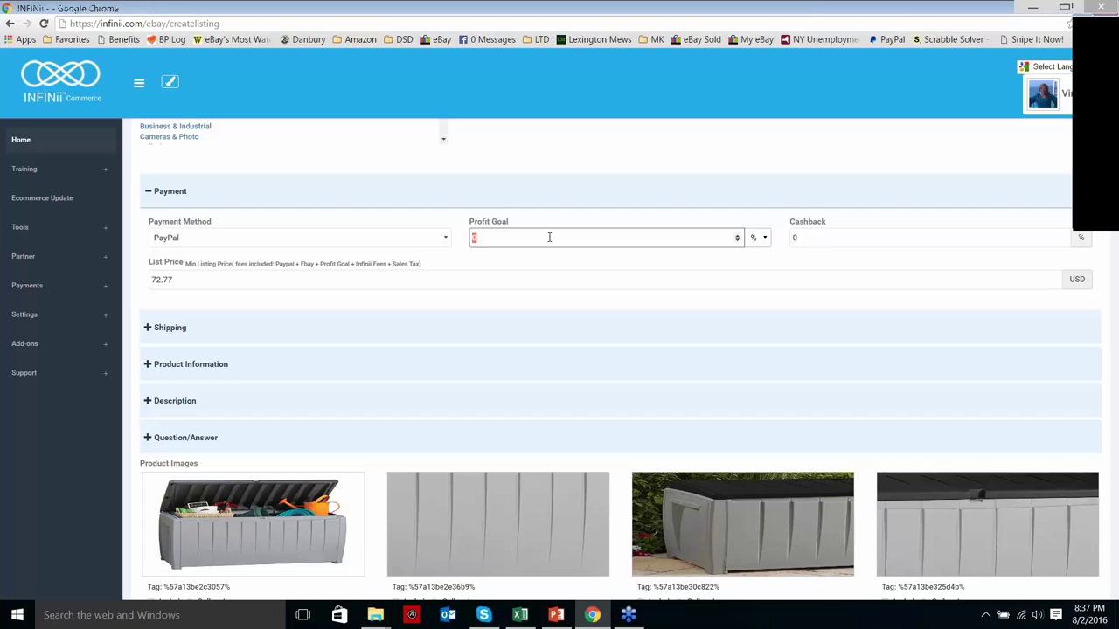
text(5)
- Switch to the eComNinjaeComTracking workbook in Excel to check the Amazon item's sell price and profit
mouse_move(521, 616)
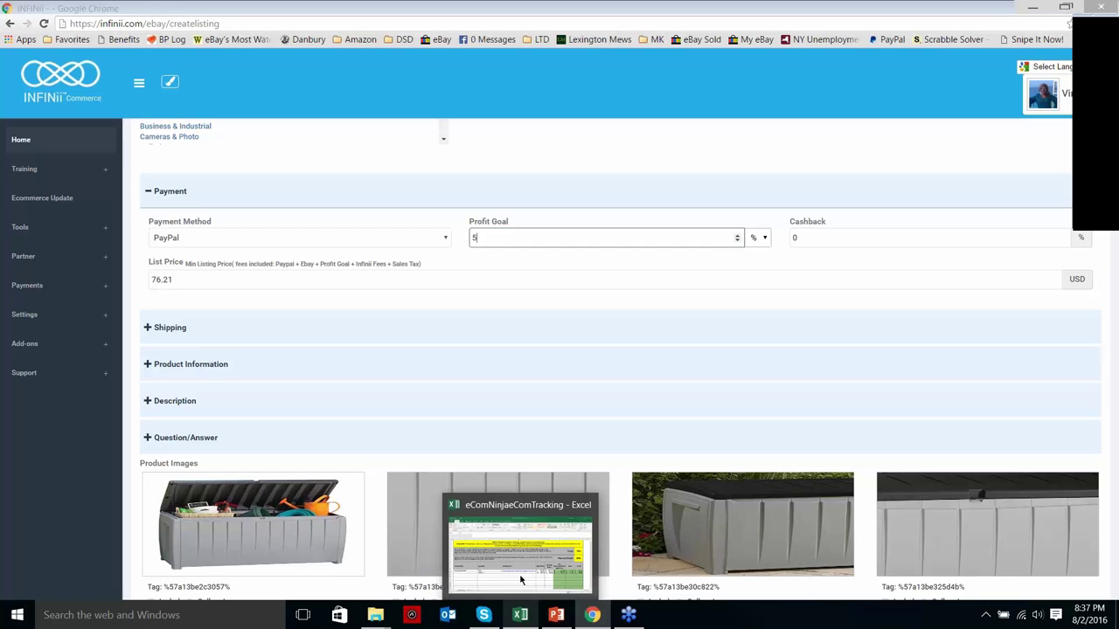
click(521, 580)
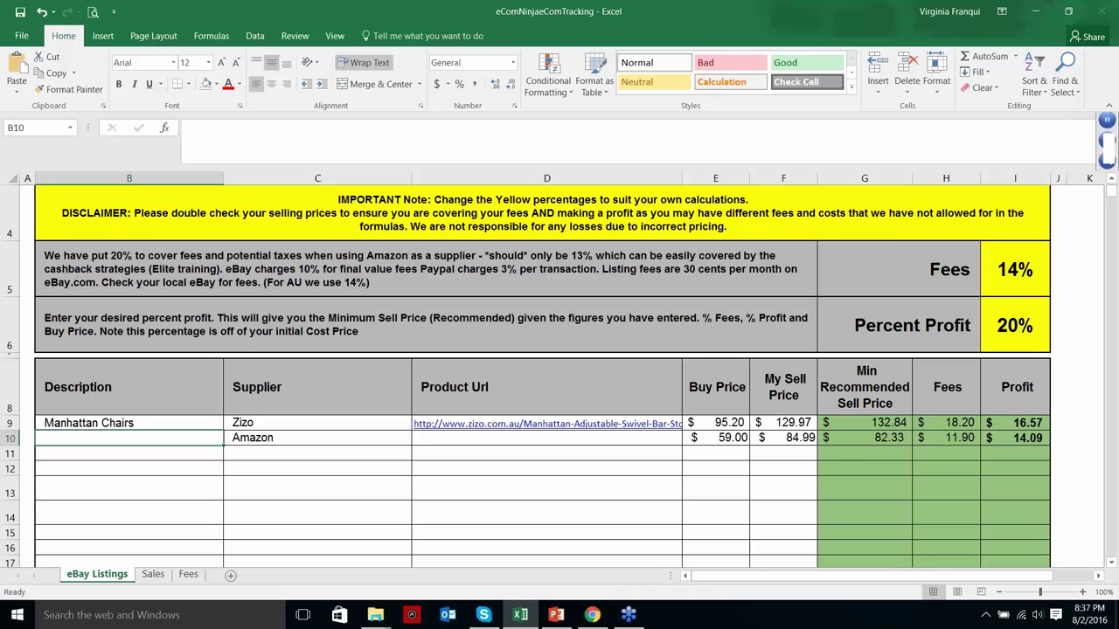
- Switch back to the INFINii listing in Chrome and try profit goals of 12% and 19%
key(alt+Tab)
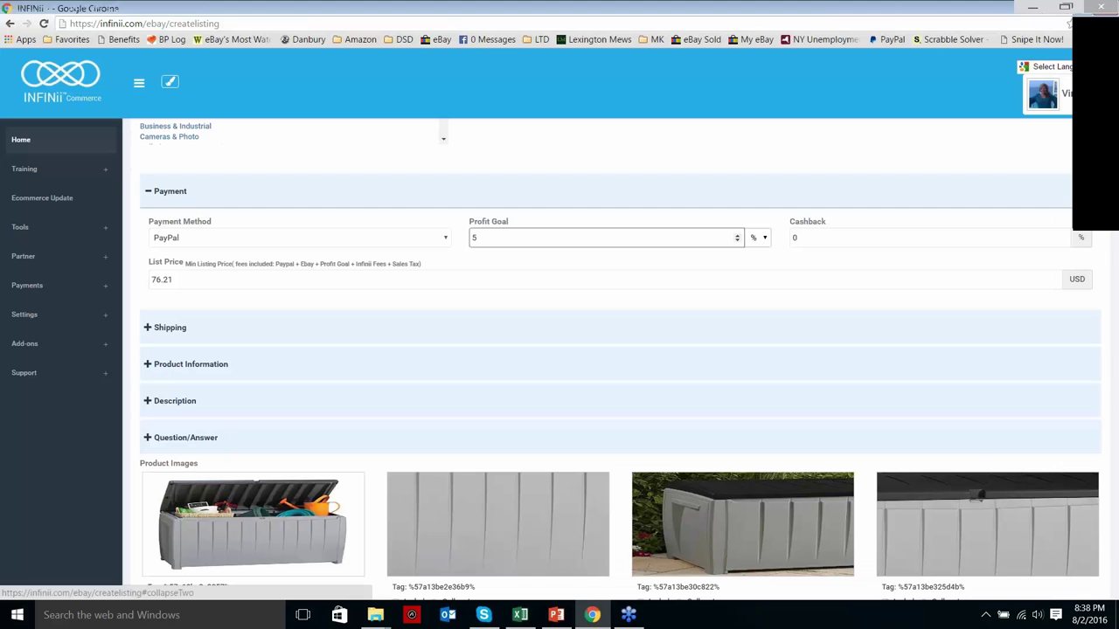
key(BackSpace)
text(12)
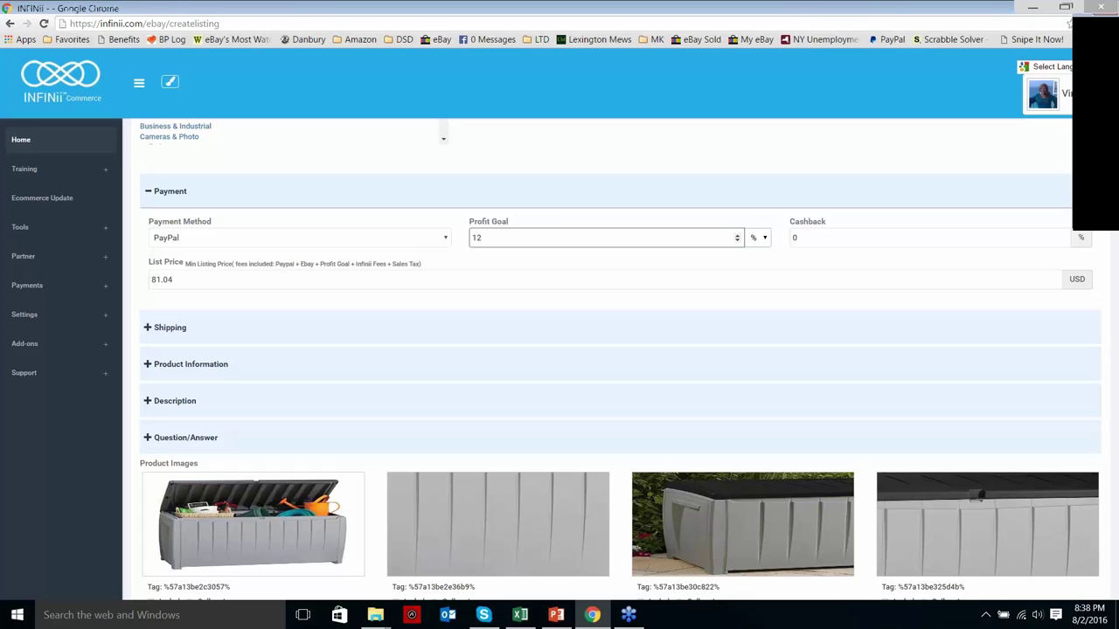
key(BackSpace)
text(5)
key(BackSpace)
text(2)
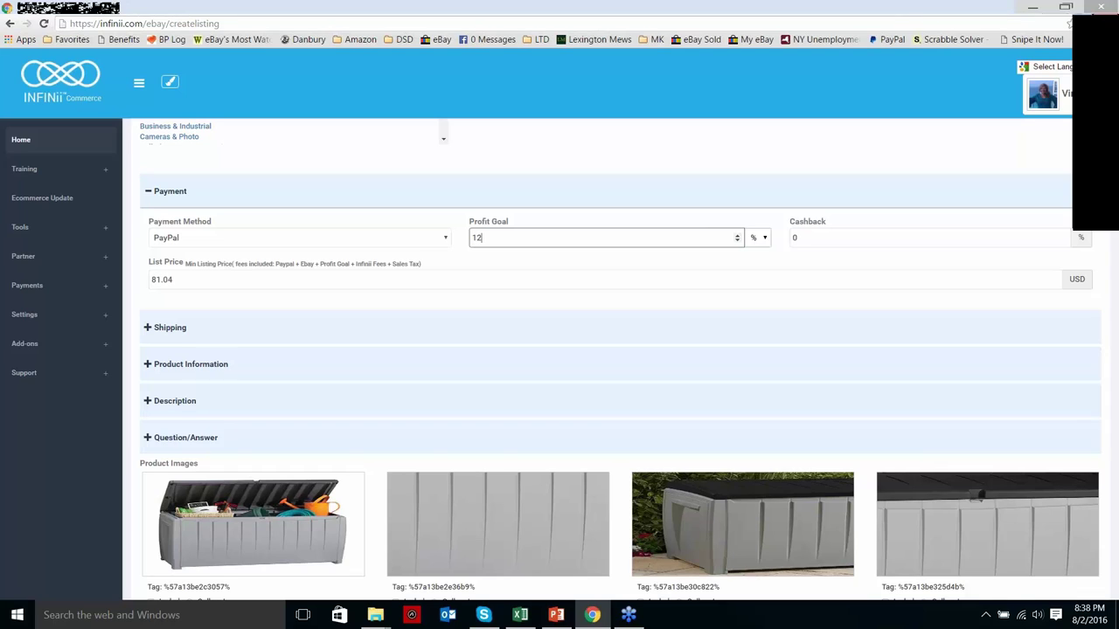
key(BackSpace)
text(9)
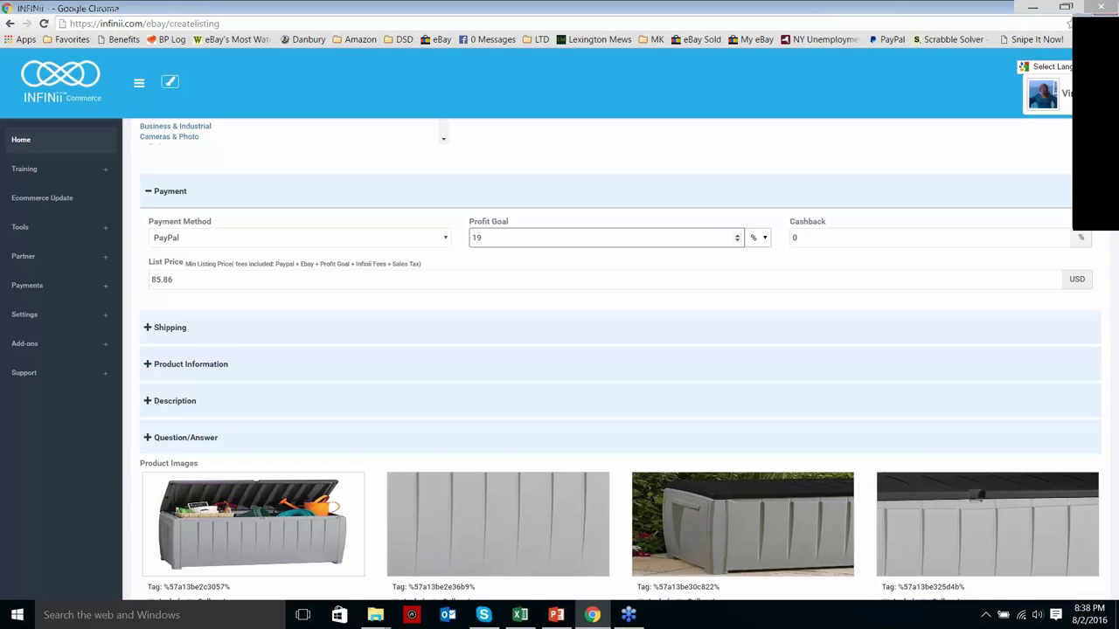
- Set the listing's profit goal to 25% in the payment settings
key(BackSpace)
key(BackSpace)
text(25)
key(BackSpace)
text(4.)
text(9)
key(ctrl+a)
text(25)
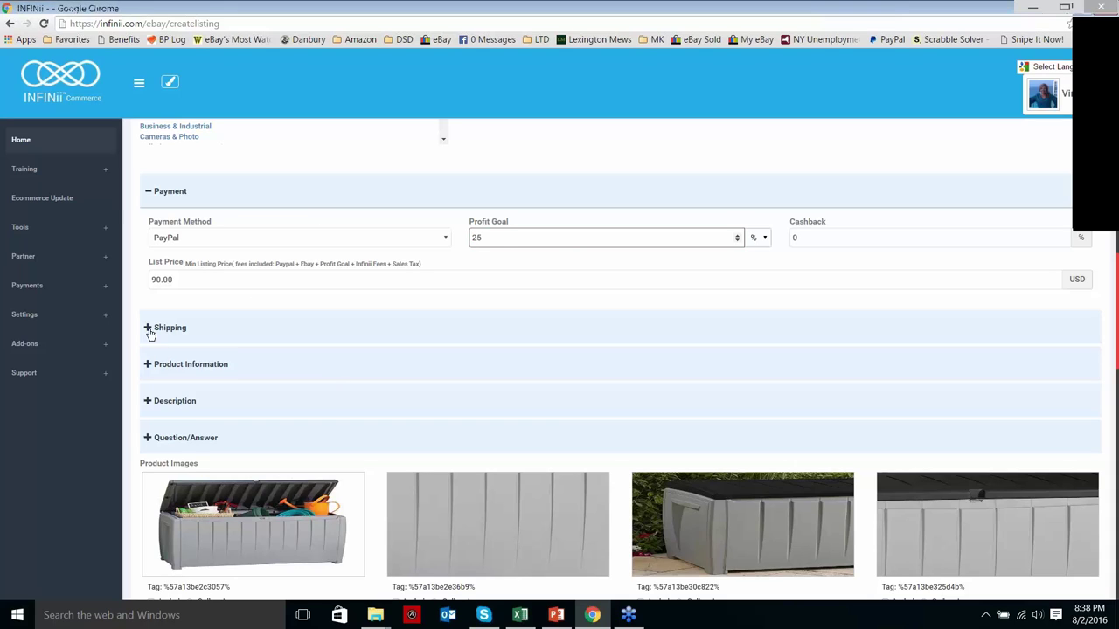
- In the shipping settings, choose the Detailed shipping/return policy and a dispatch time of 3 days
click(355, 324)
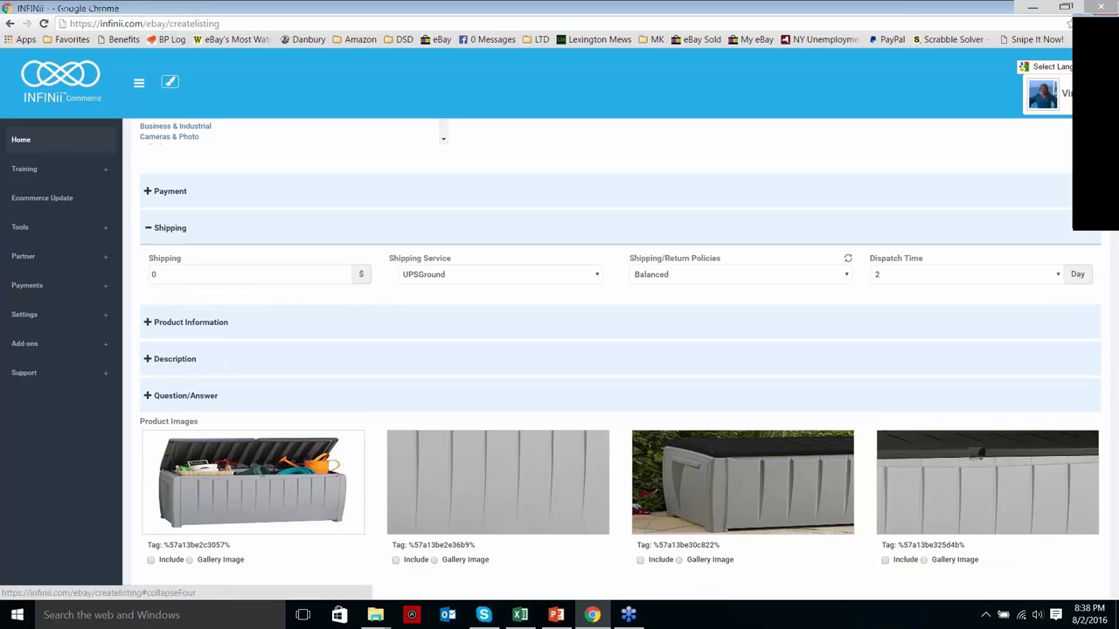
click(695, 278)
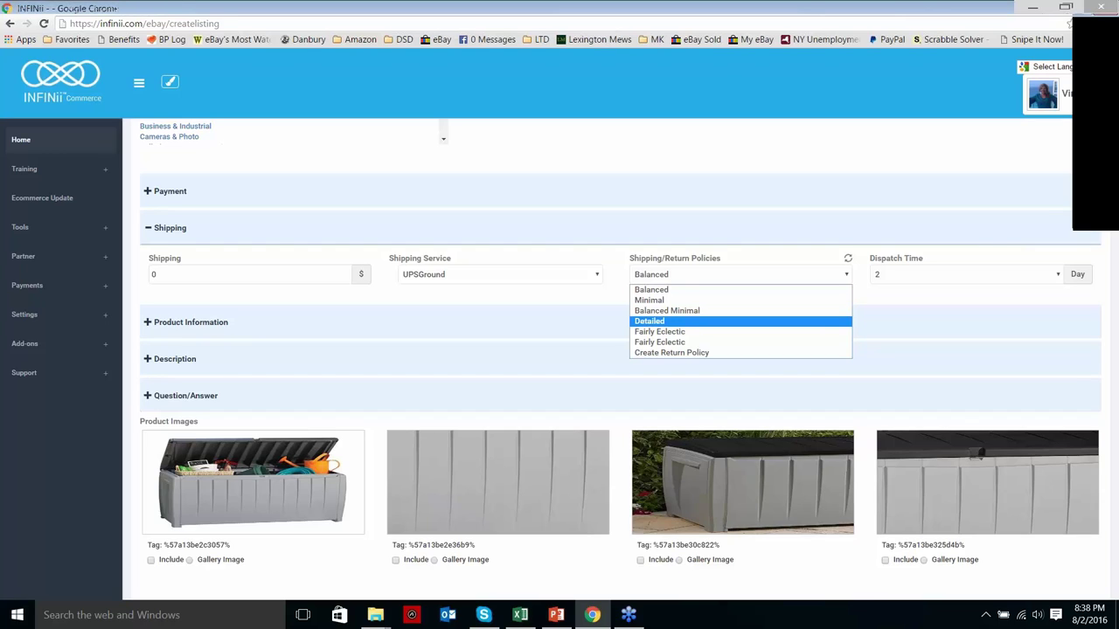
click(664, 321)
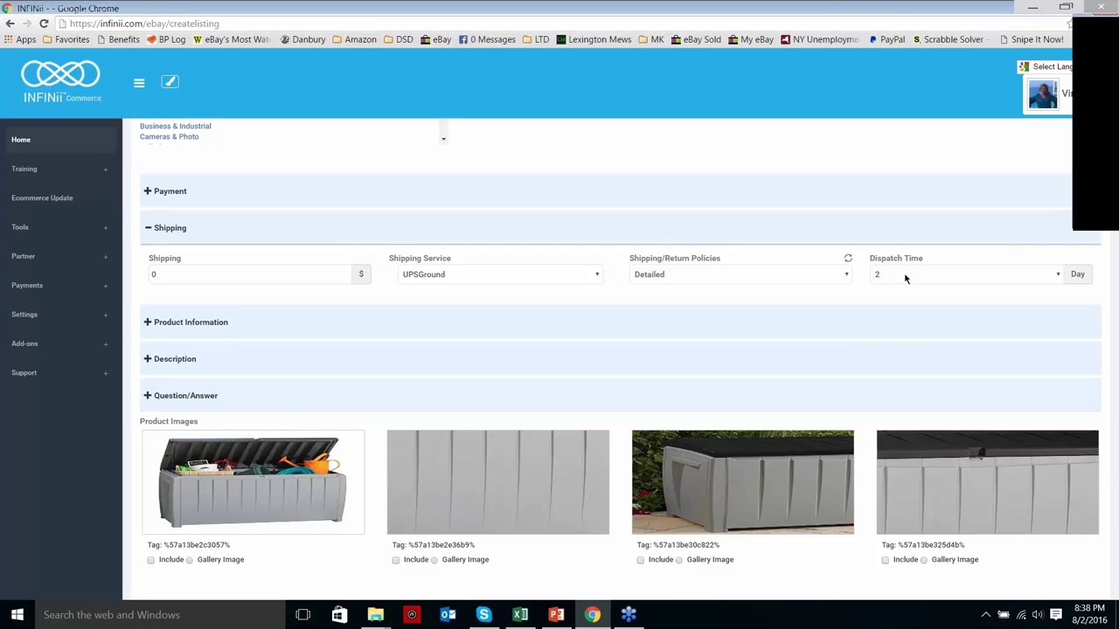
click(905, 278)
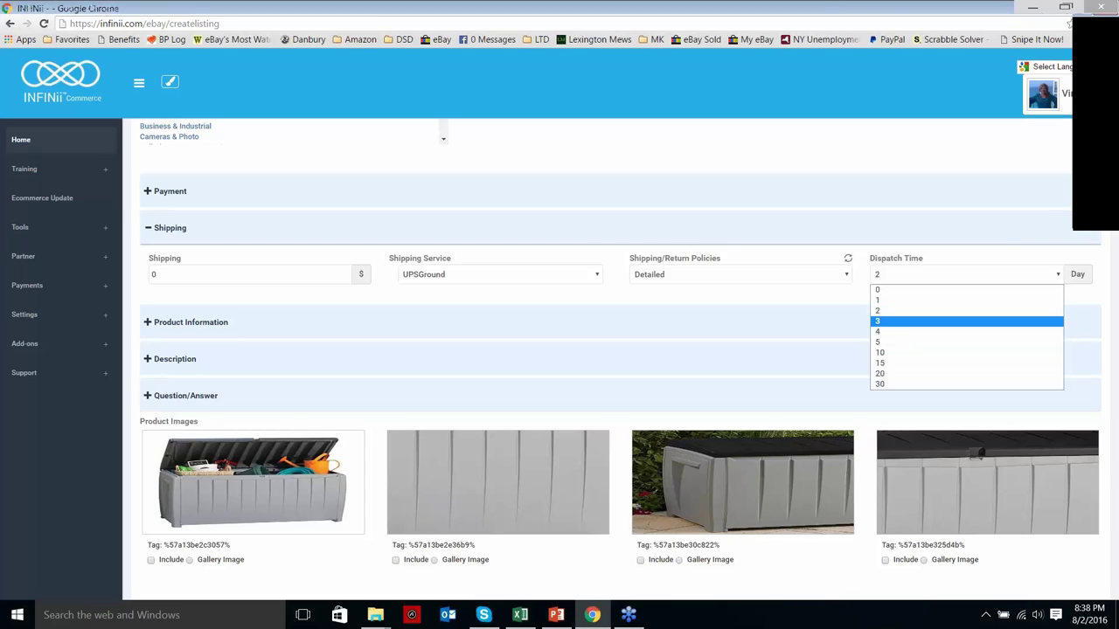
click(899, 321)
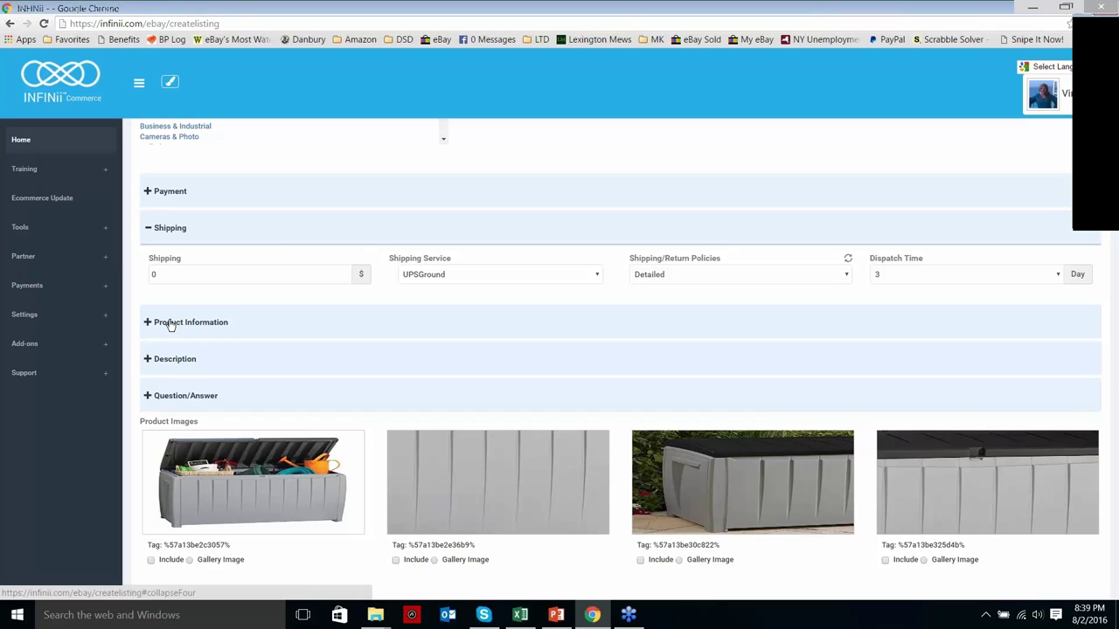
- In the product information, set the return days to 30 Days and the refill quantity to 1
click(764, 322)
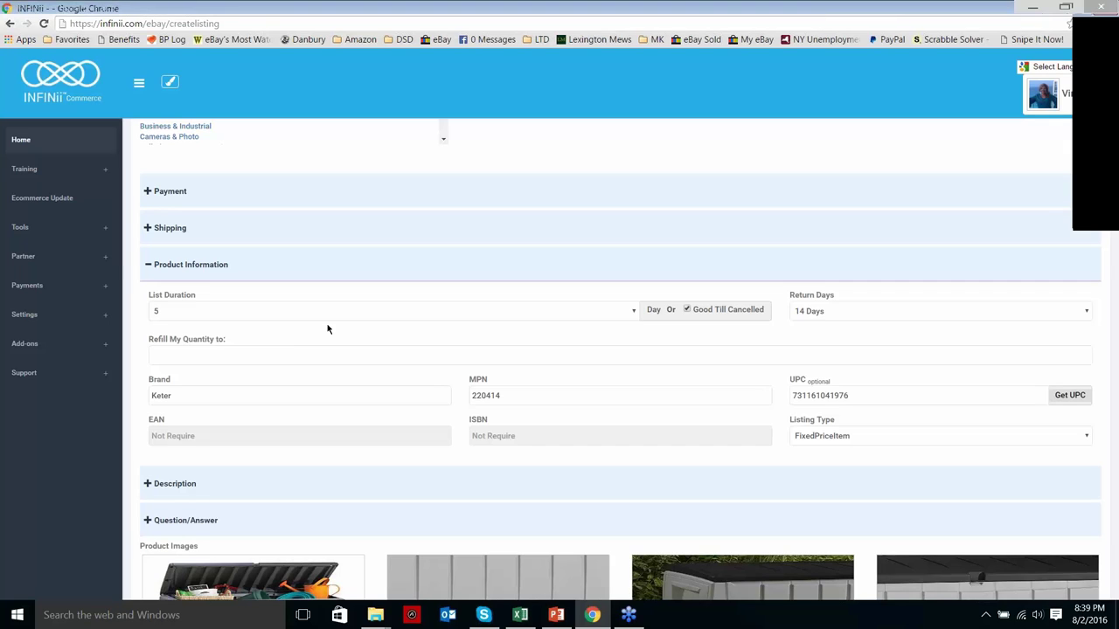
click(832, 315)
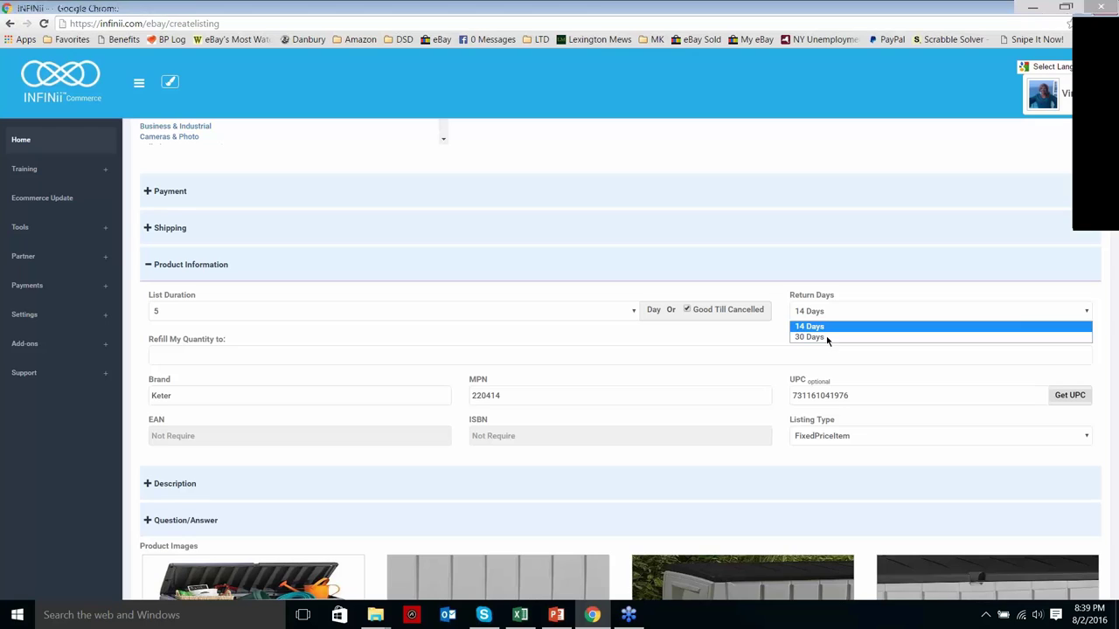
key(Return)
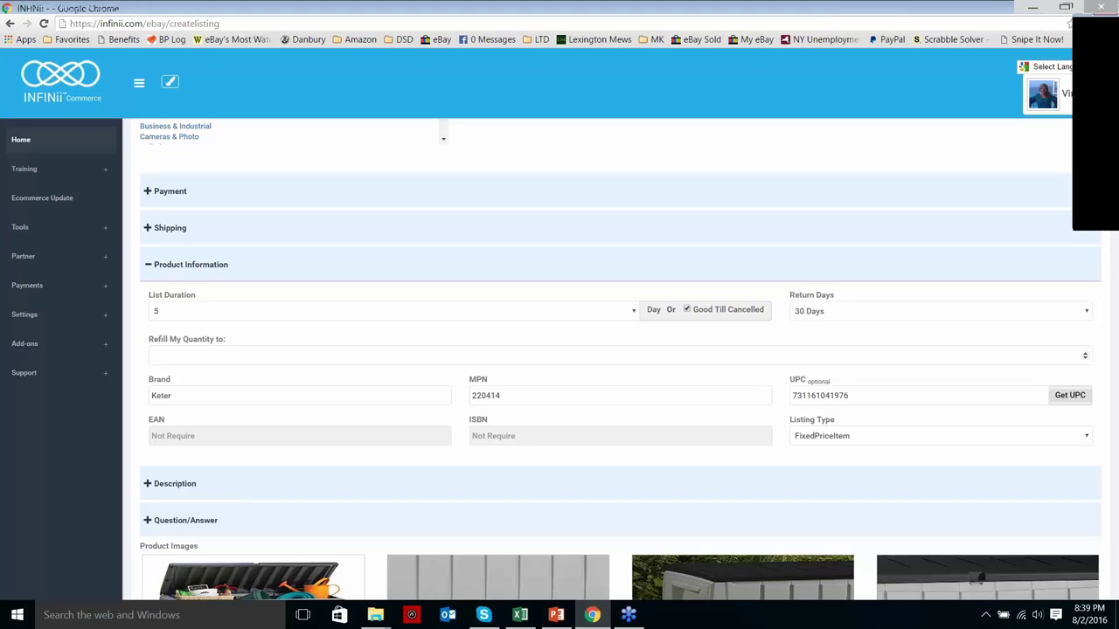
click(151, 355)
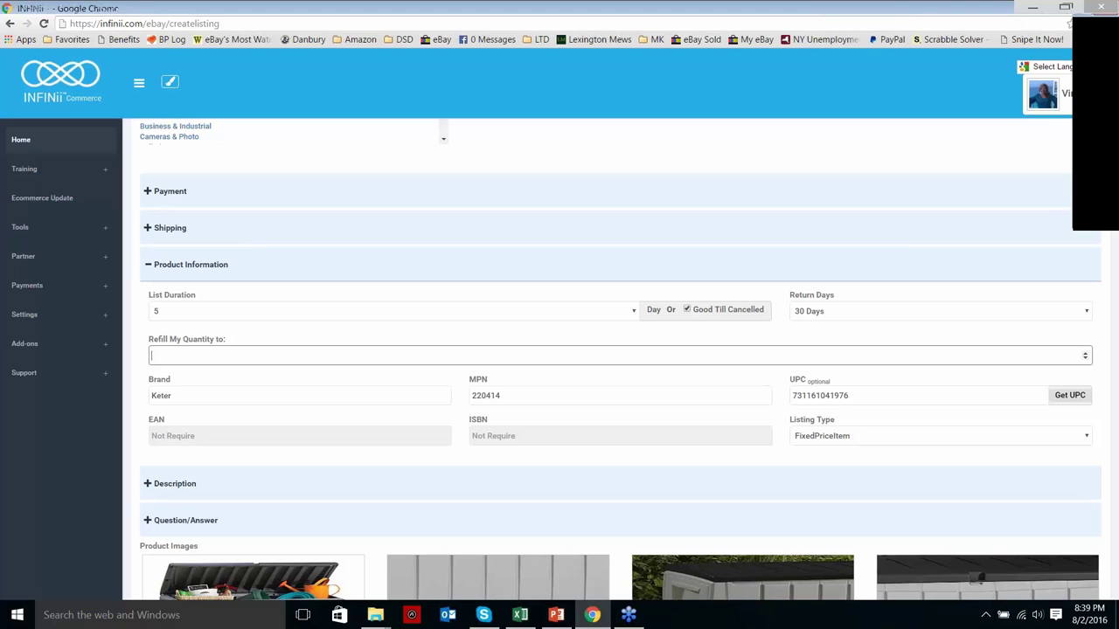
text(1)
click(479, 395)
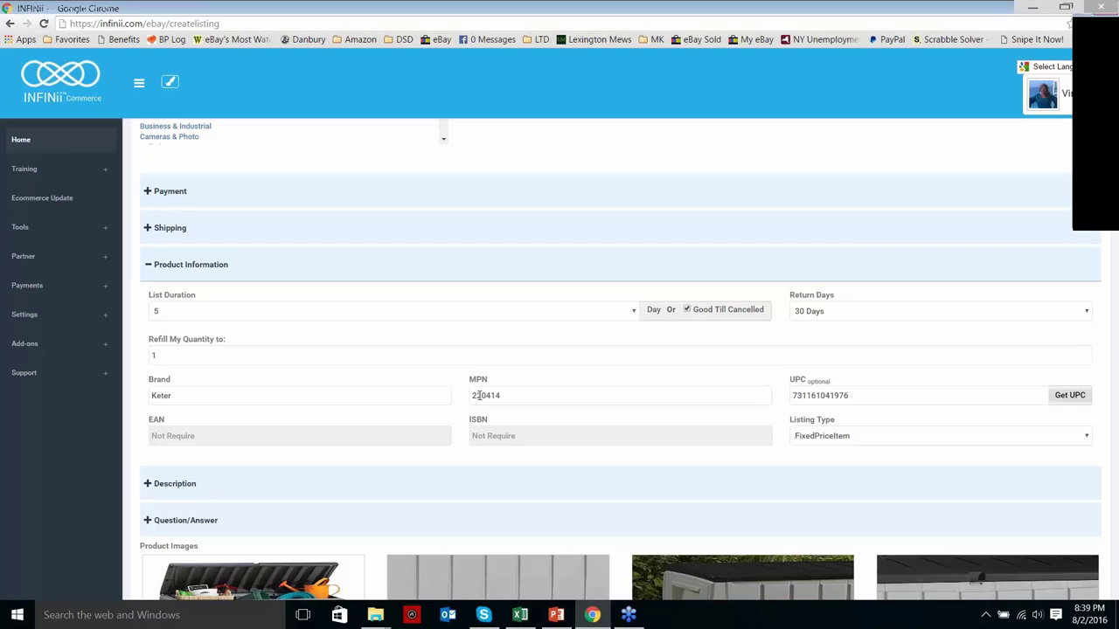
- Replace the brand with "Storage Container" in the product information
click(211, 395)
key(ctrl+a)
text(S)
text(torage C)
text(ontiane)
text(r)
key(BackSpace)
key(BackSpace)
key(BackSpace)
key(BackSpace)
key(BackSpace)
text(ainer)
- Copy the last five digits of the UPC and replace the MPN with them, giving 41976
drag(788, 395, 850, 395)
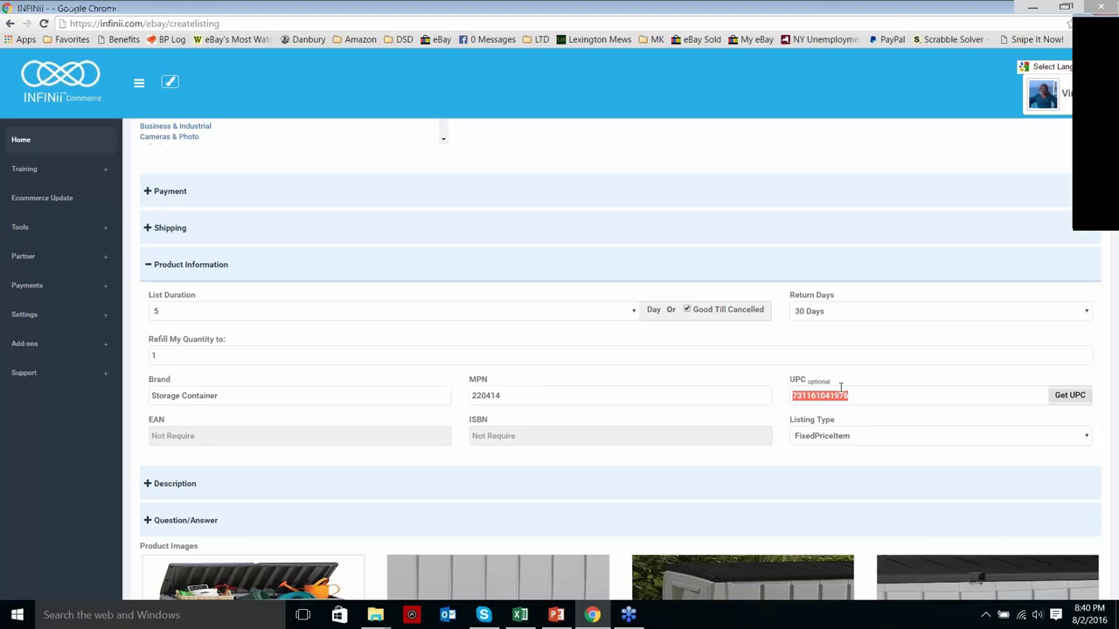
click(735, 390)
click(860, 394)
double_click(872, 392)
click(834, 395)
key(shift+End)
drag(826, 396, 824, 396)
key(ctrl+c)
drag(472, 396, 676, 396)
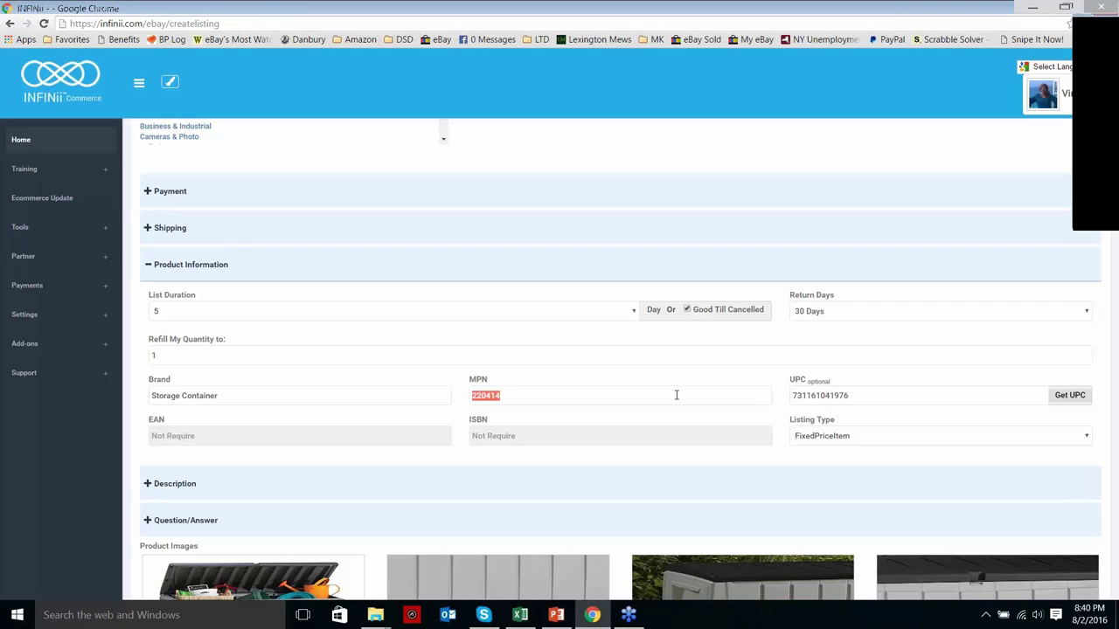
key(ctrl+v)
- Replace the opening words "Our Keter" with "This sturdy" in the listing description
scroll(612, 350, down, 1)
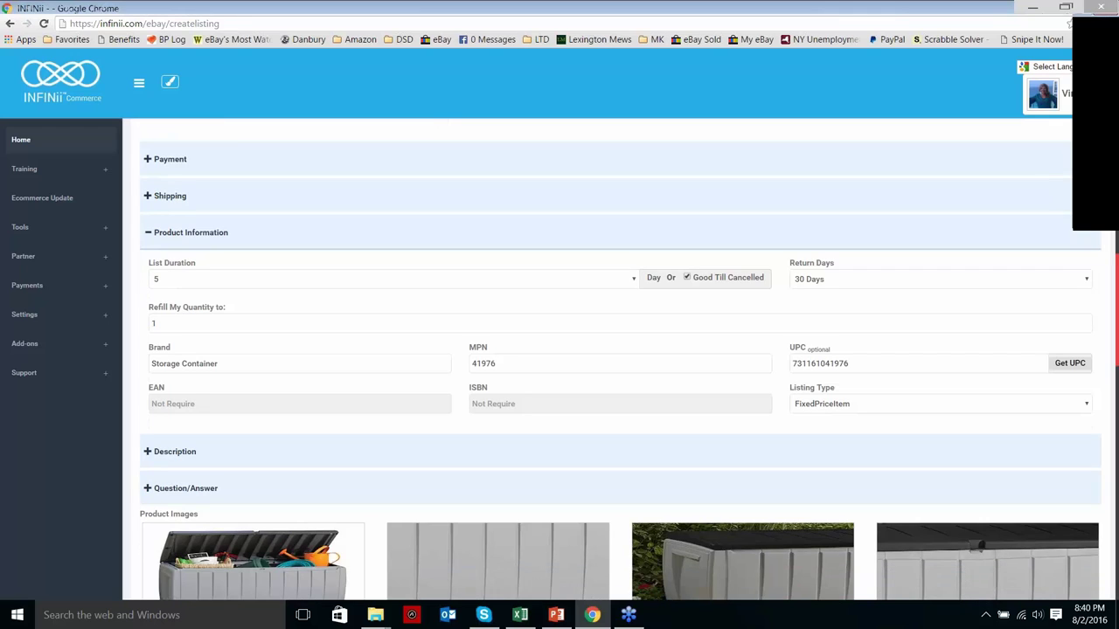
scroll(612, 350, down, 1)
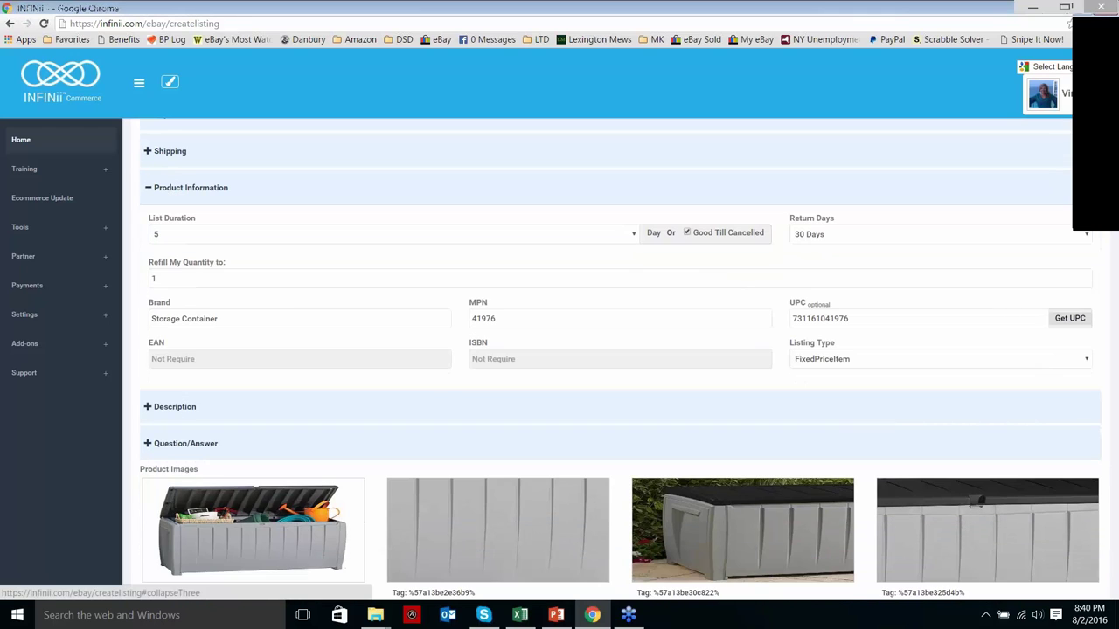
click(175, 406)
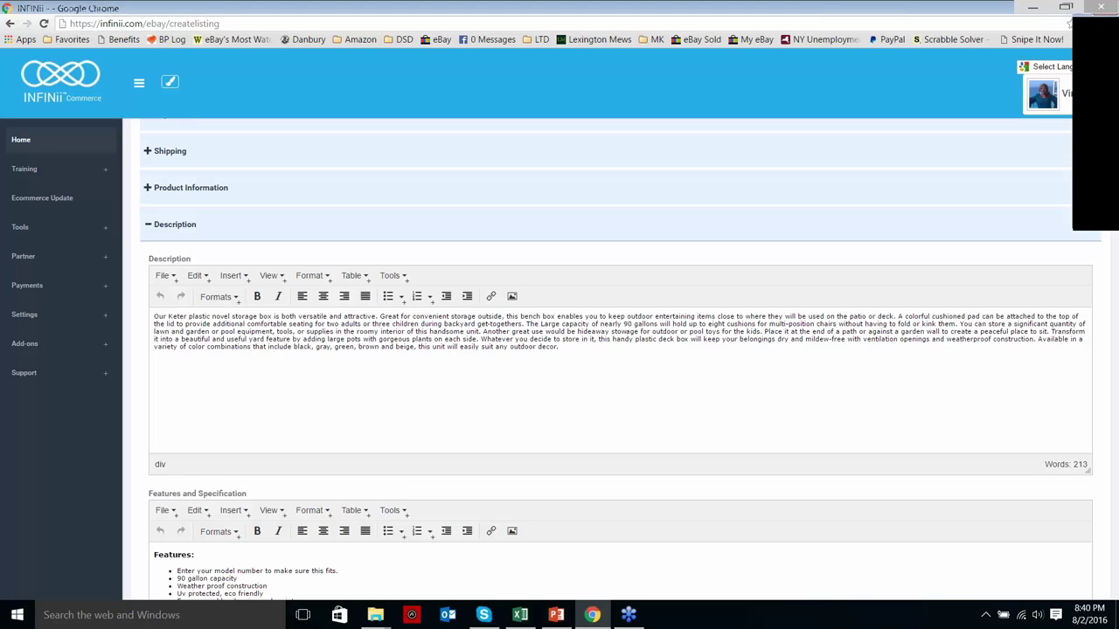
double_click(160, 317)
drag(191, 317, 185, 320)
text(This)
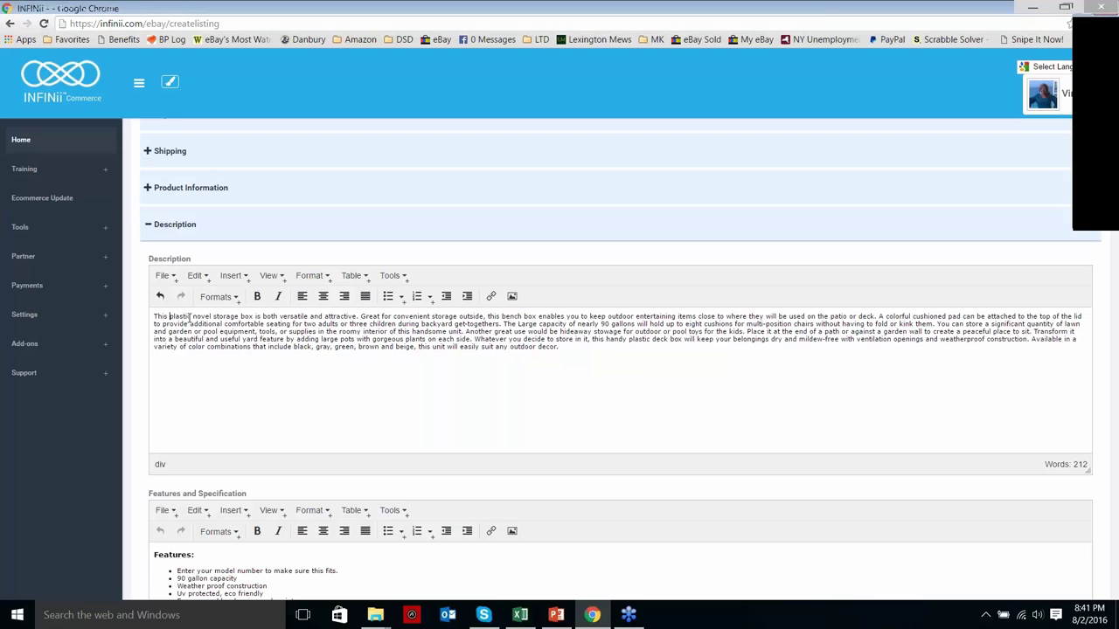
click(189, 317)
text(,)
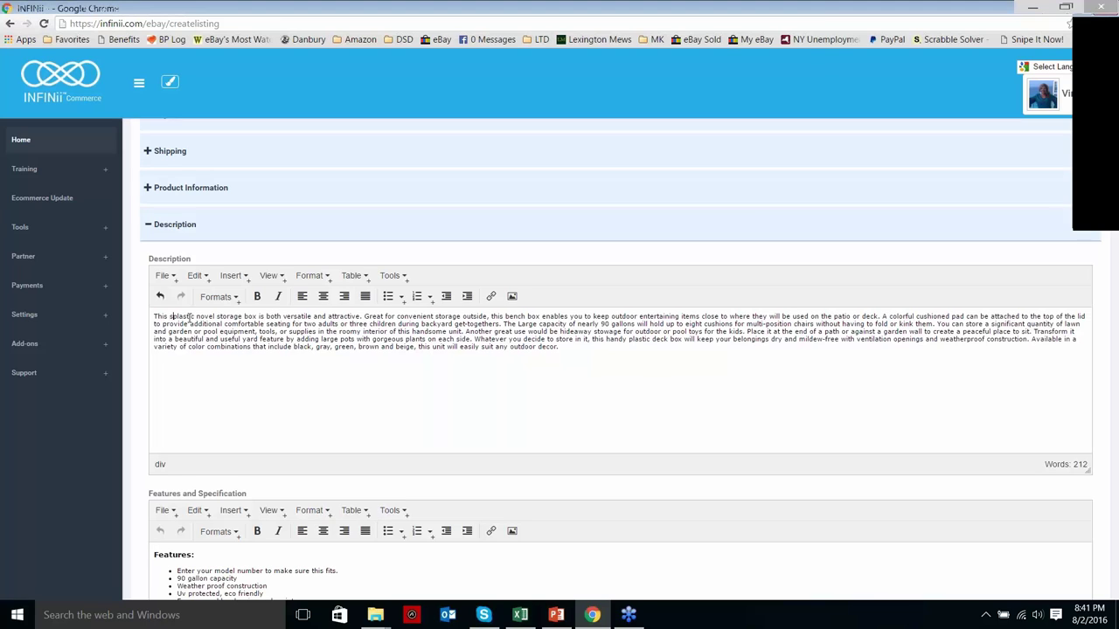
text(turdy)
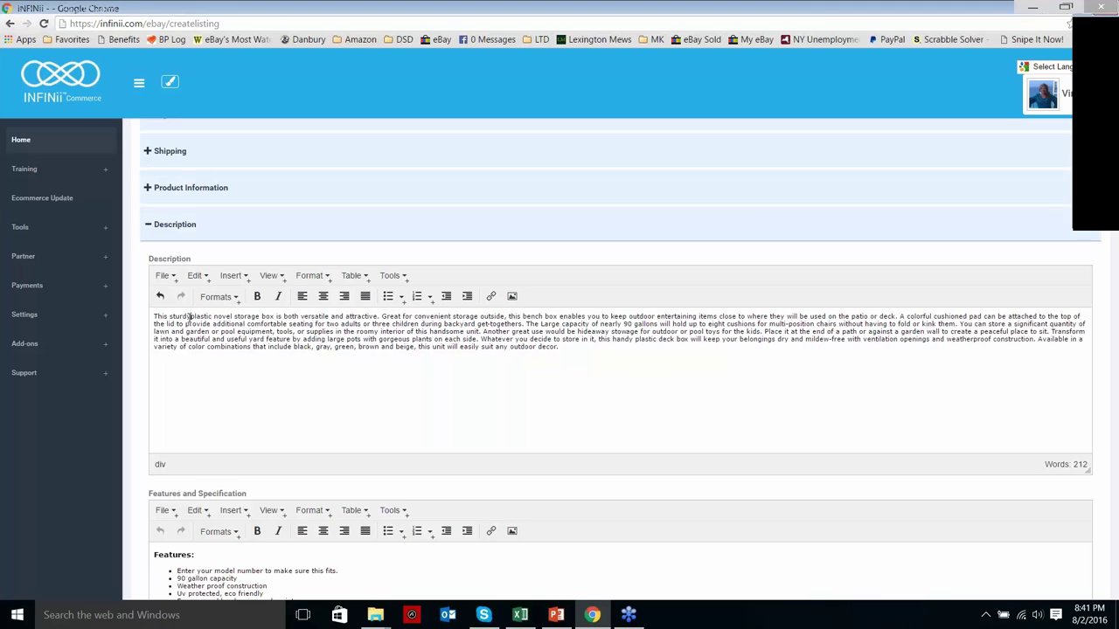
- In the description's first sentence, delete the word "novel" and change "box" to "container"
key(ctrl+shift+Right)
key(Delete)
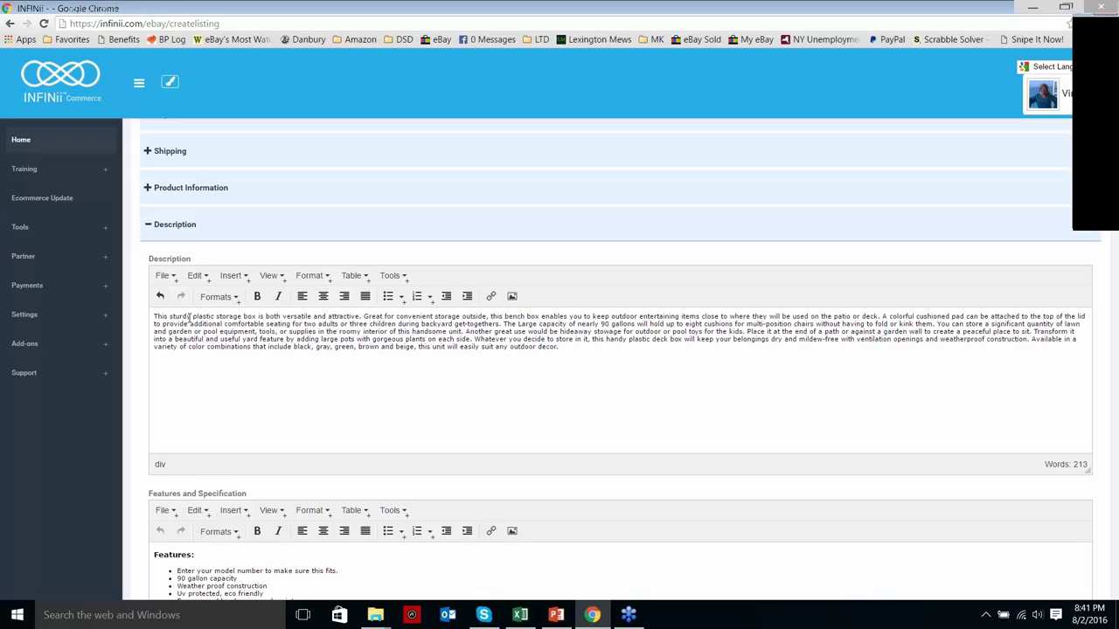
key(ctrl+shift+Right)
key(ctrl+shift+Right)
text(contains)
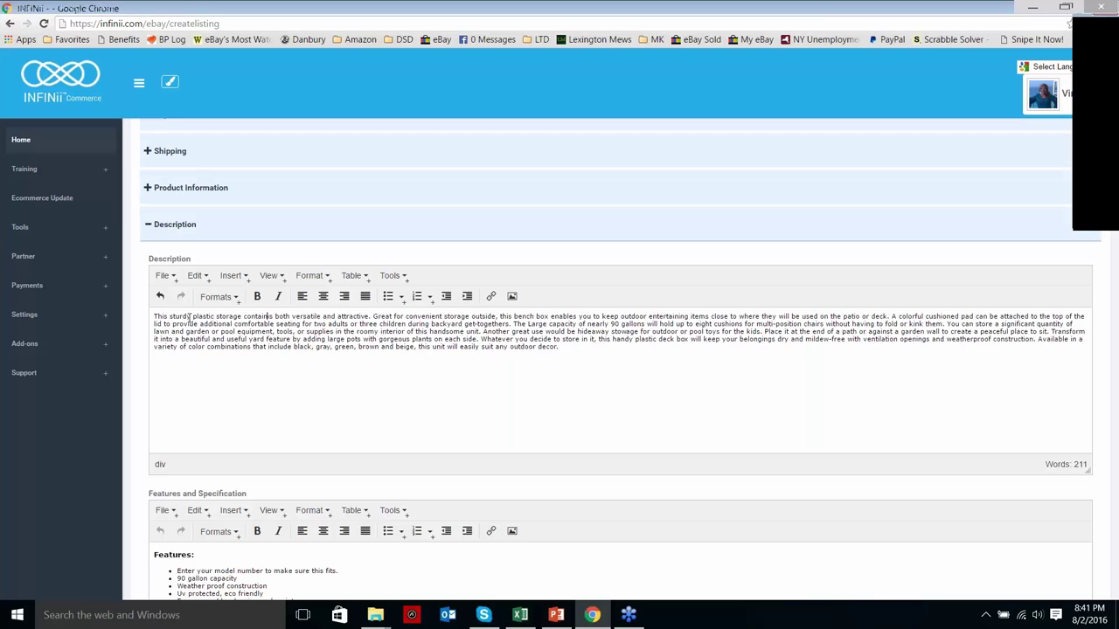
key(BackSpace)
text(er is)
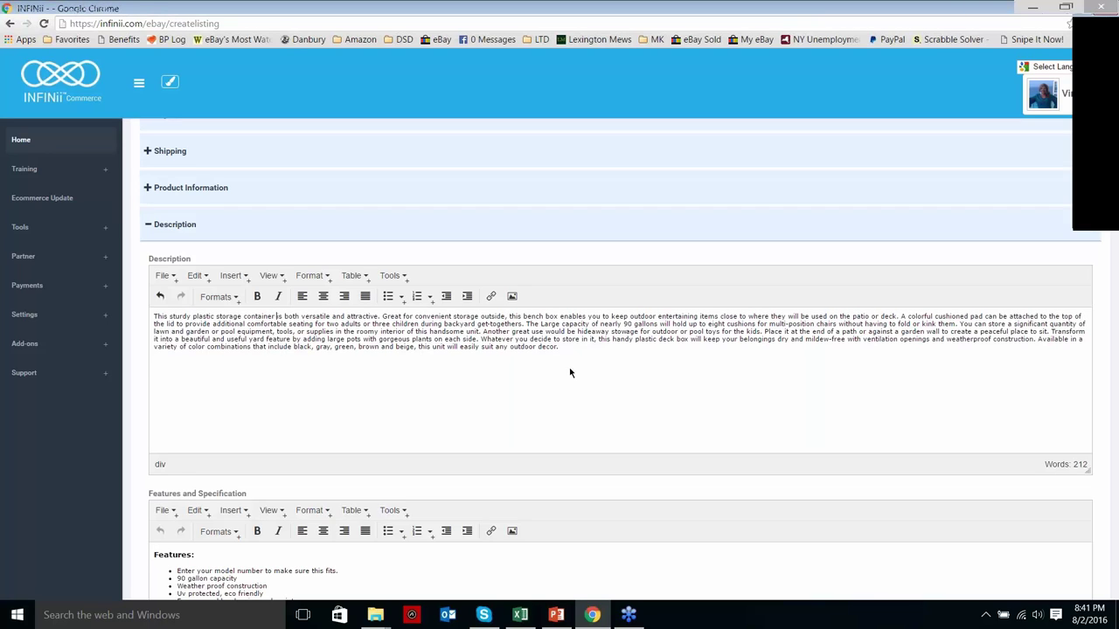
click(468, 418)
- Delete the bullets "Enter your model number to make sure this fits." and "Two year limited warranty" from the features list
scroll(581, 426, down, 1)
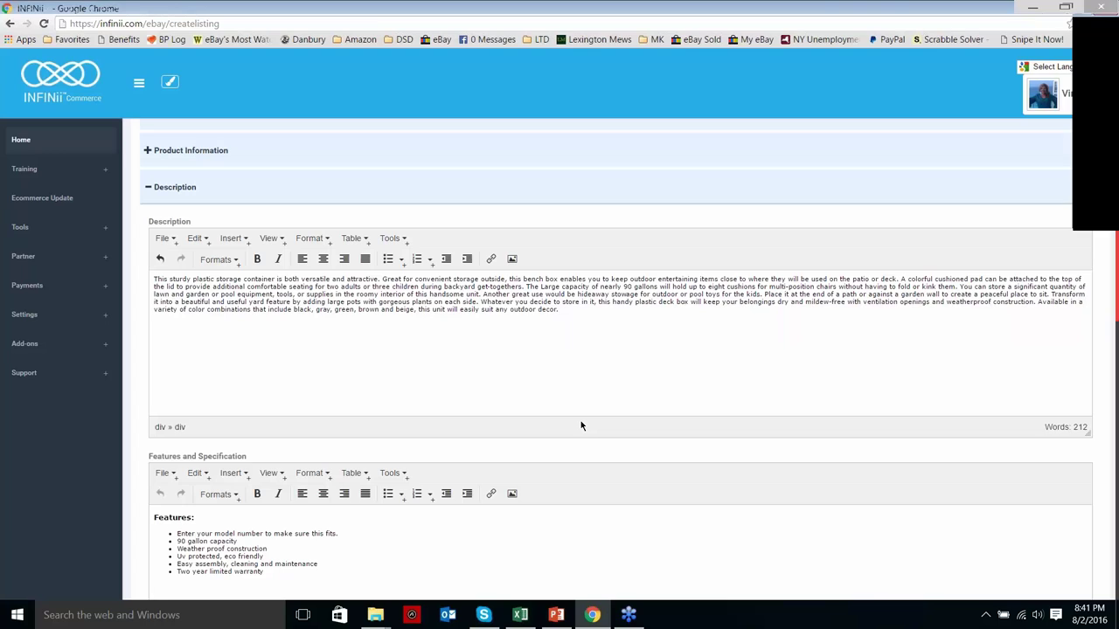
scroll(580, 423, down, 1)
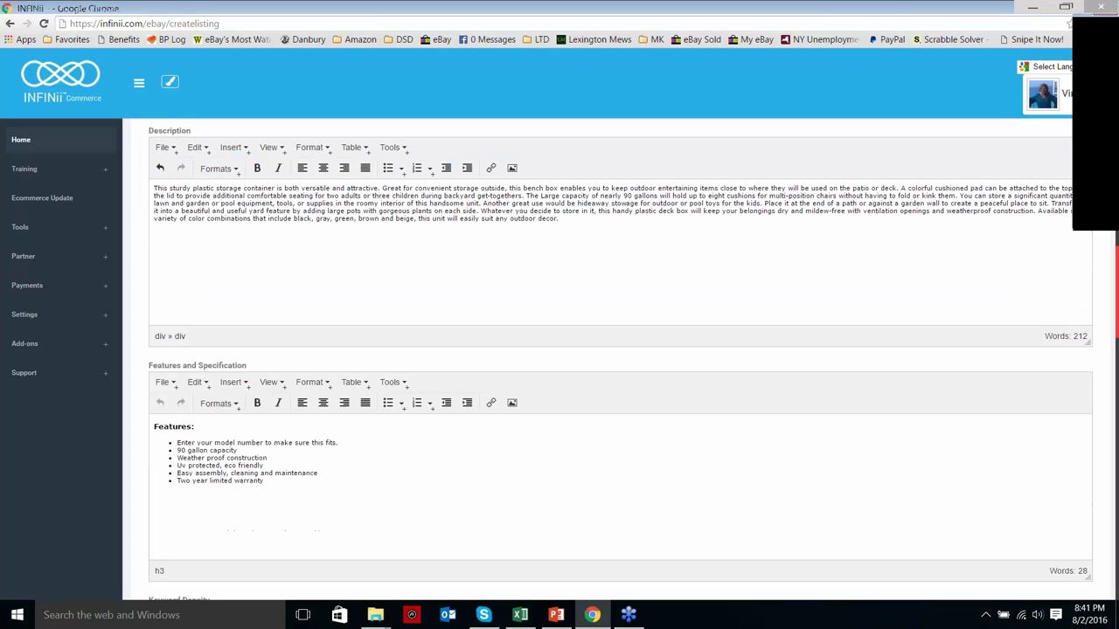
triple_click(565, 442)
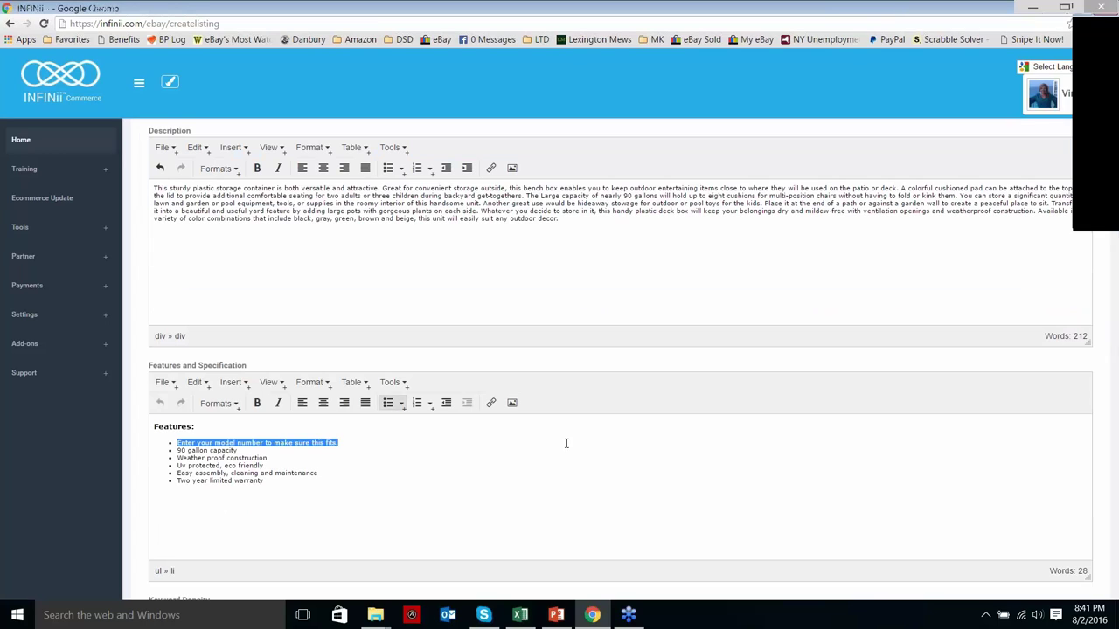
key(Delete)
key(Delete)
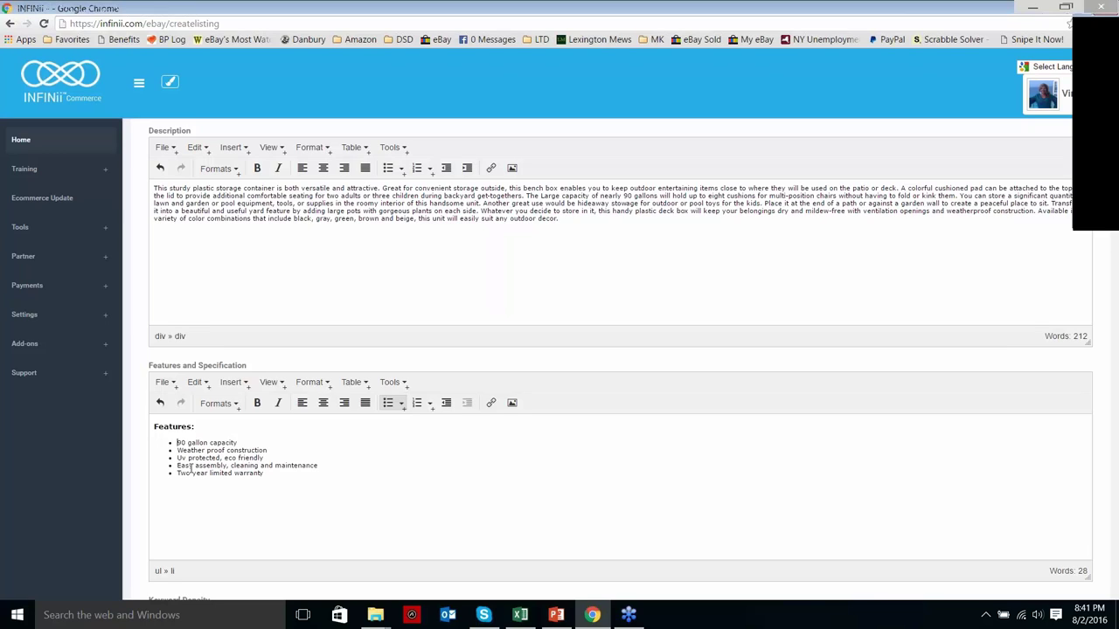
click(271, 475)
triple_click(173, 474)
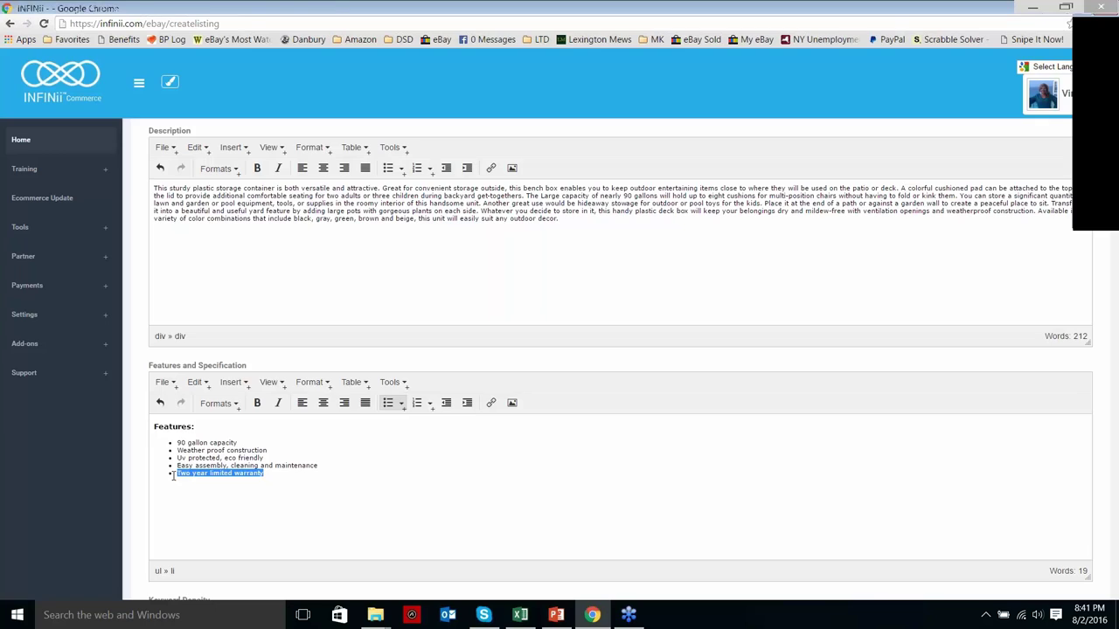
key(BackSpace)
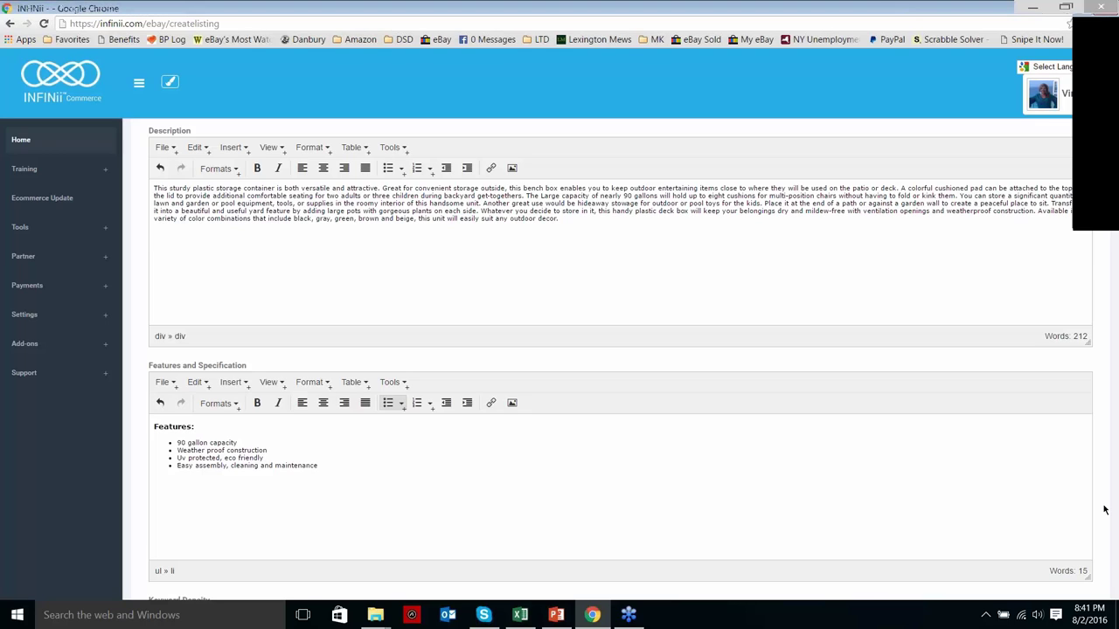
- Change the return period in the return policy to 30 days of receipt
scroll(1104, 510, down, 2)
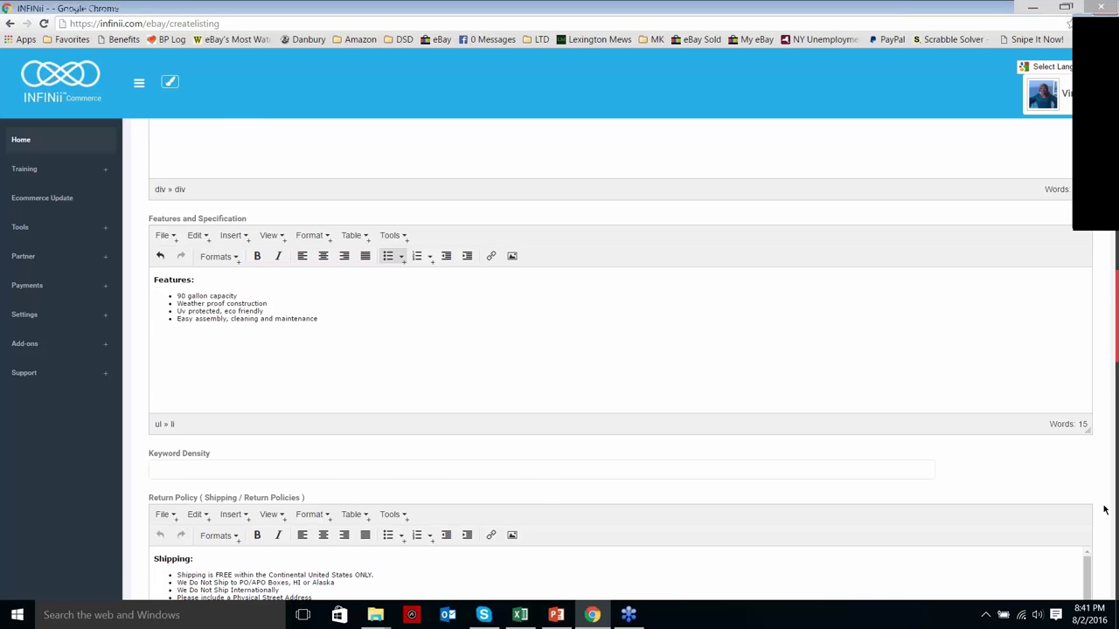
scroll(1104, 510, down, 2)
scroll(1104, 511, down, 1)
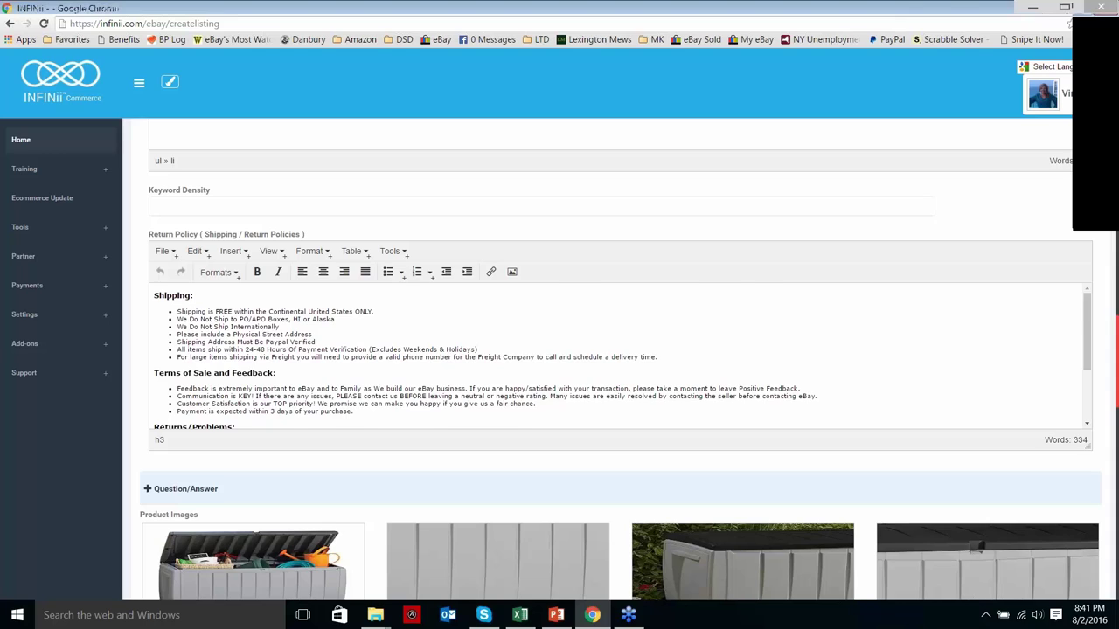
scroll(301, 376, down, 1)
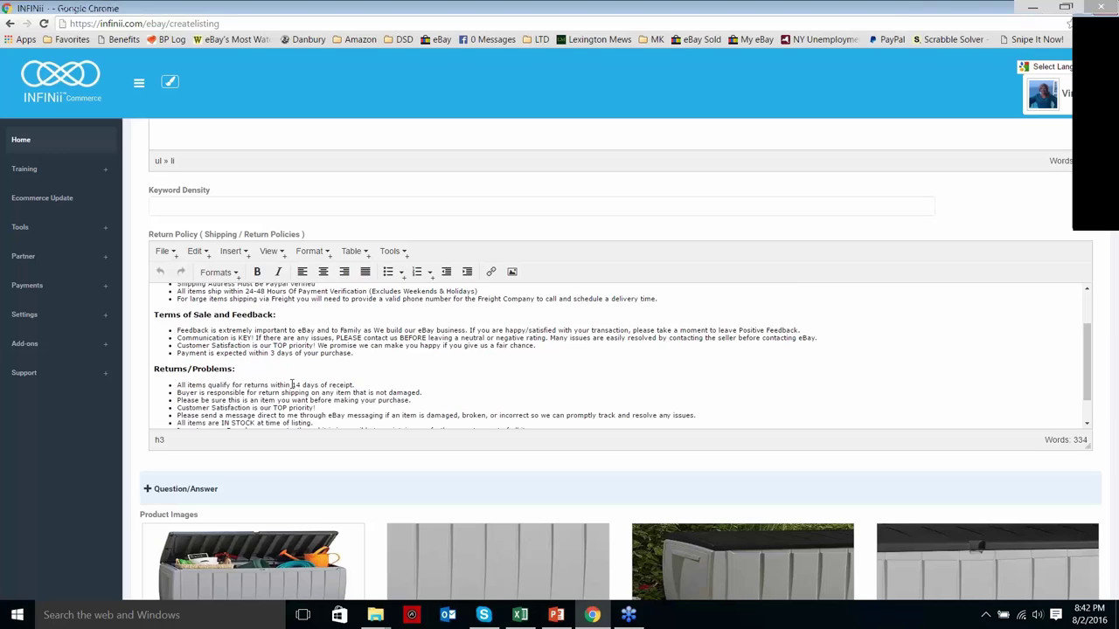
click(292, 384)
double_click(296, 385)
text(30)
scroll(477, 373, down, 1)
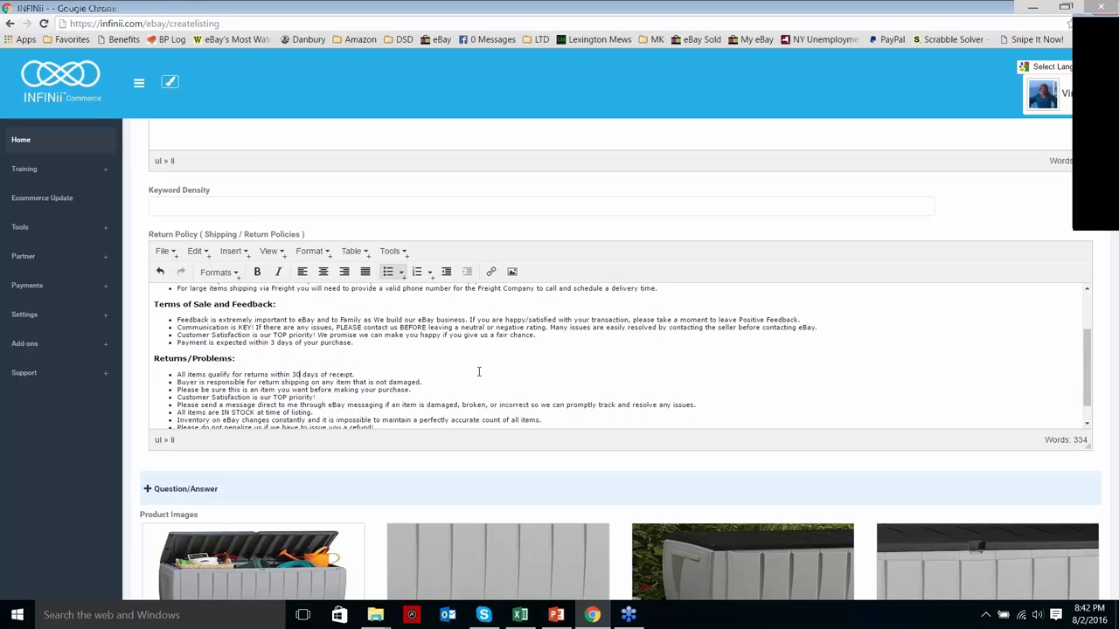
scroll(478, 373, down, 2)
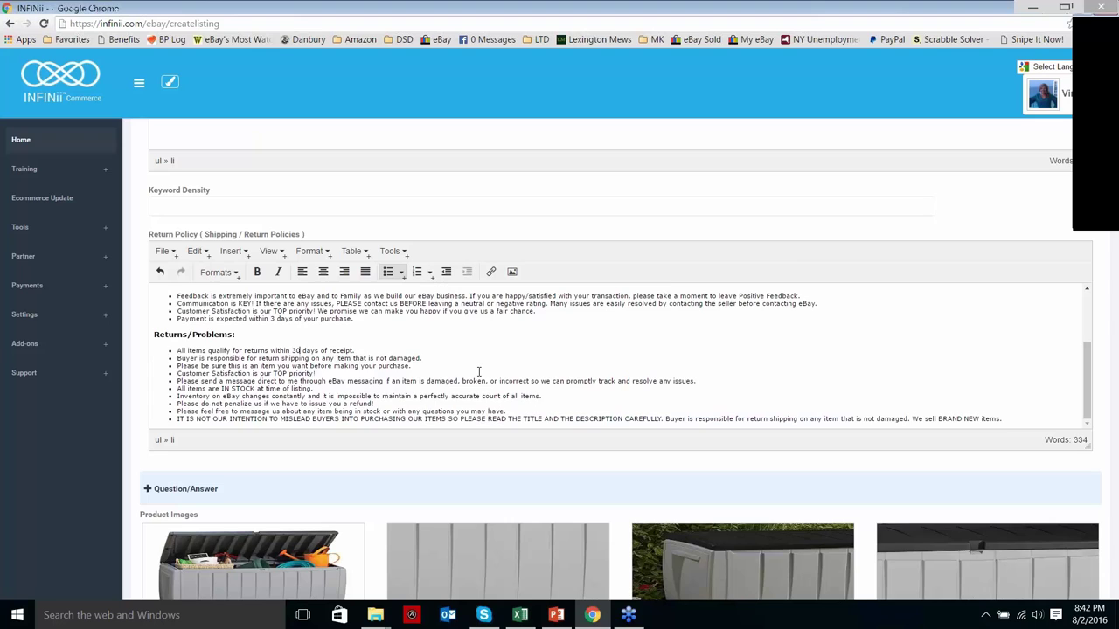
scroll(478, 373, up, 5)
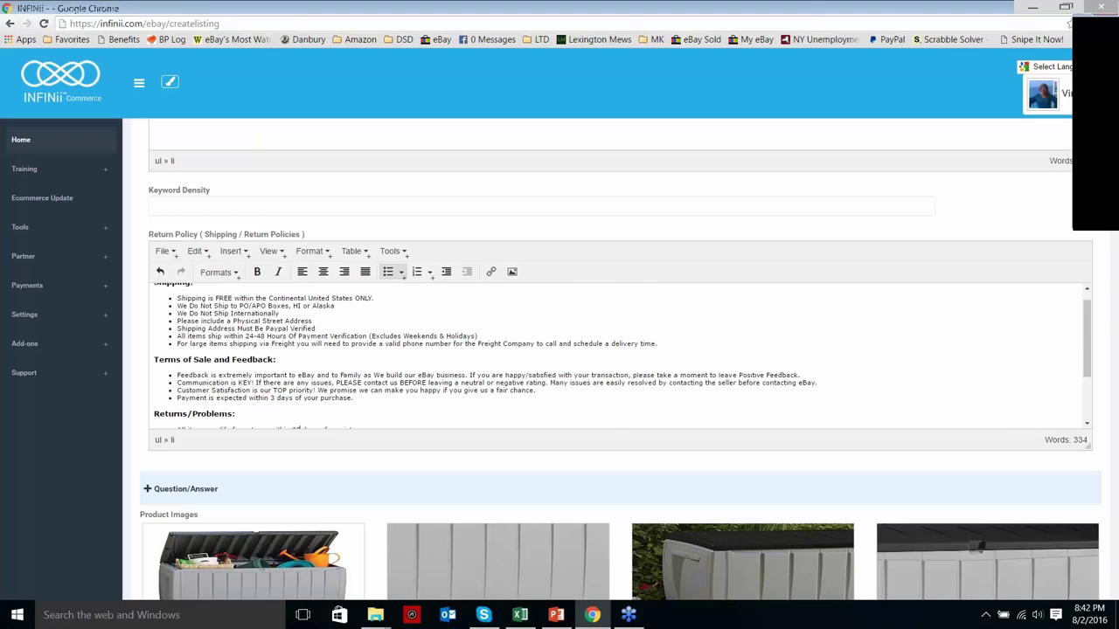
scroll(478, 373, down, 4)
scroll(139, 332, down, 2)
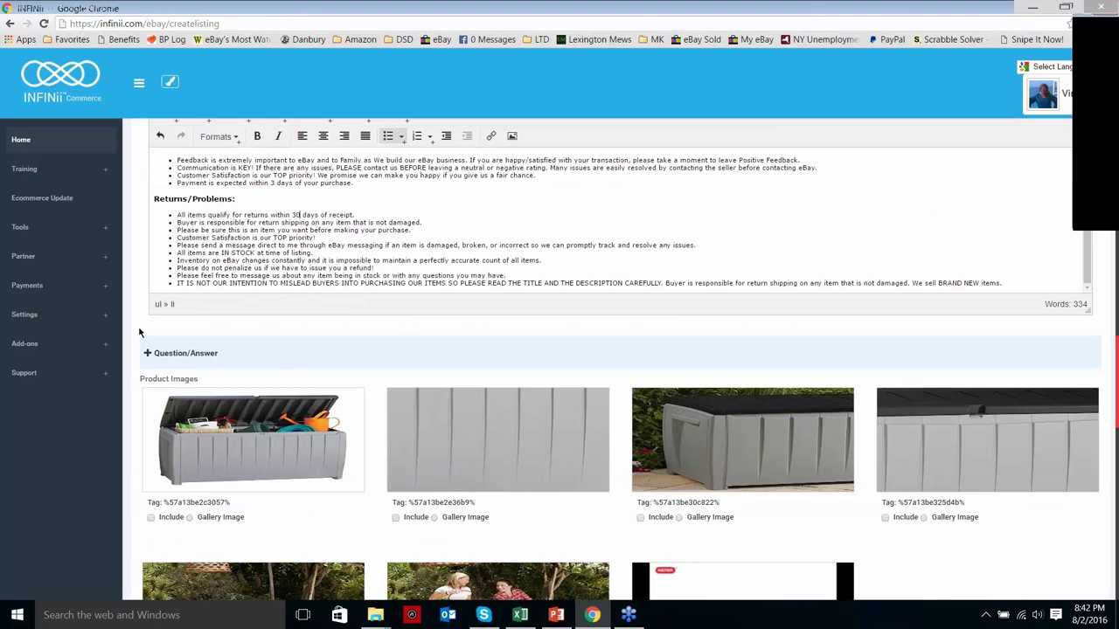
- Include every product image except the one with the Keter logo, and make the open-lid photo the gallery image
scroll(139, 332, down, 2)
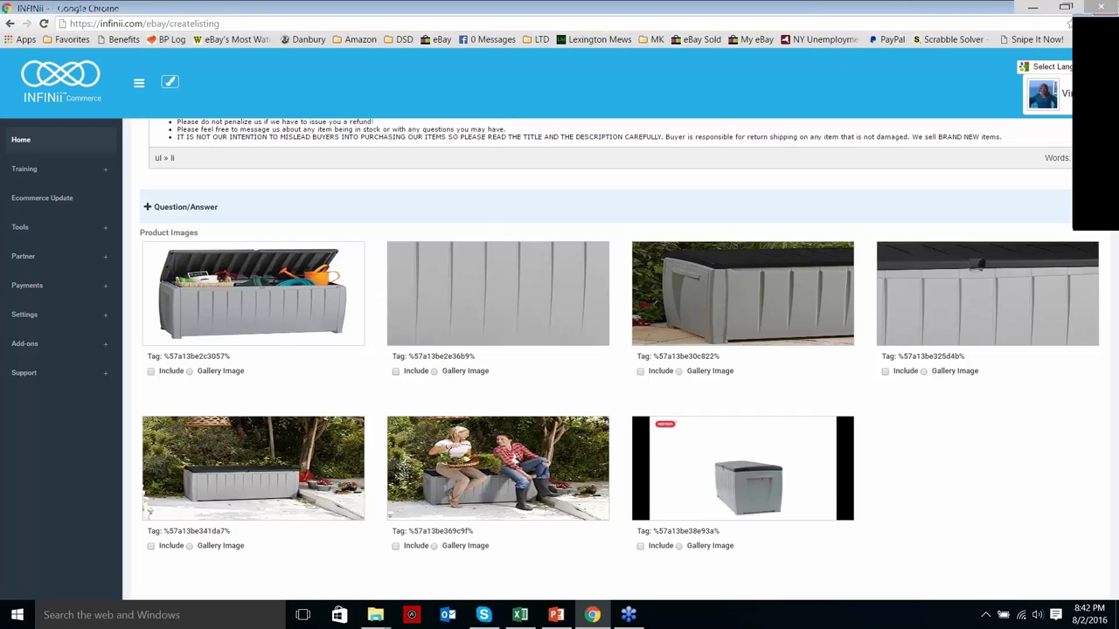
click(151, 371)
click(151, 372)
click(151, 547)
click(395, 546)
scroll(603, 359, down, 2)
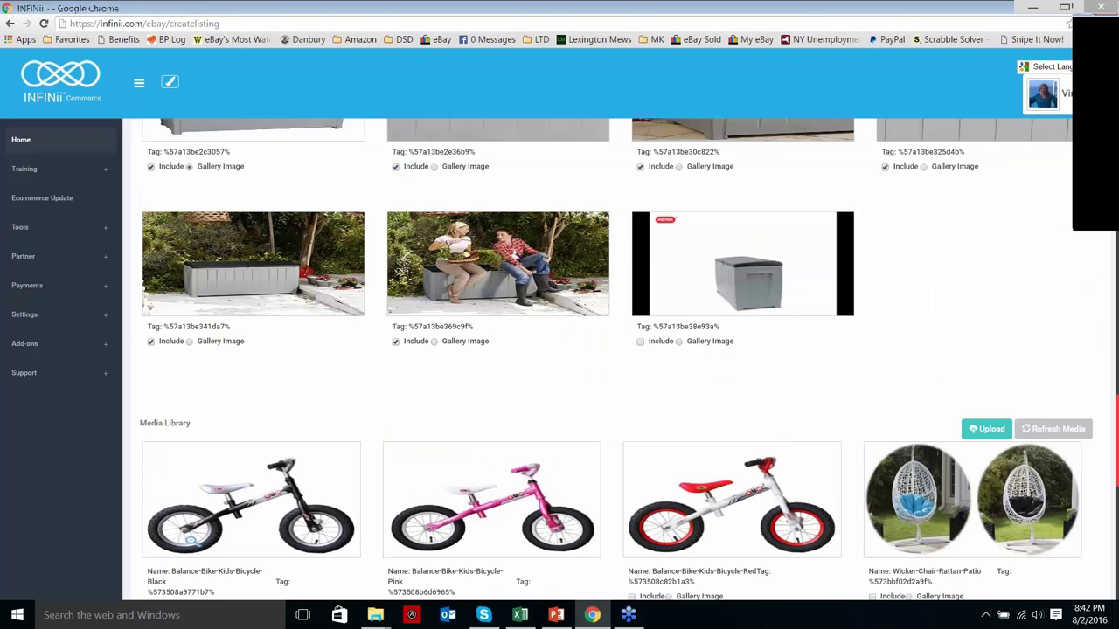
scroll(603, 359, down, 10)
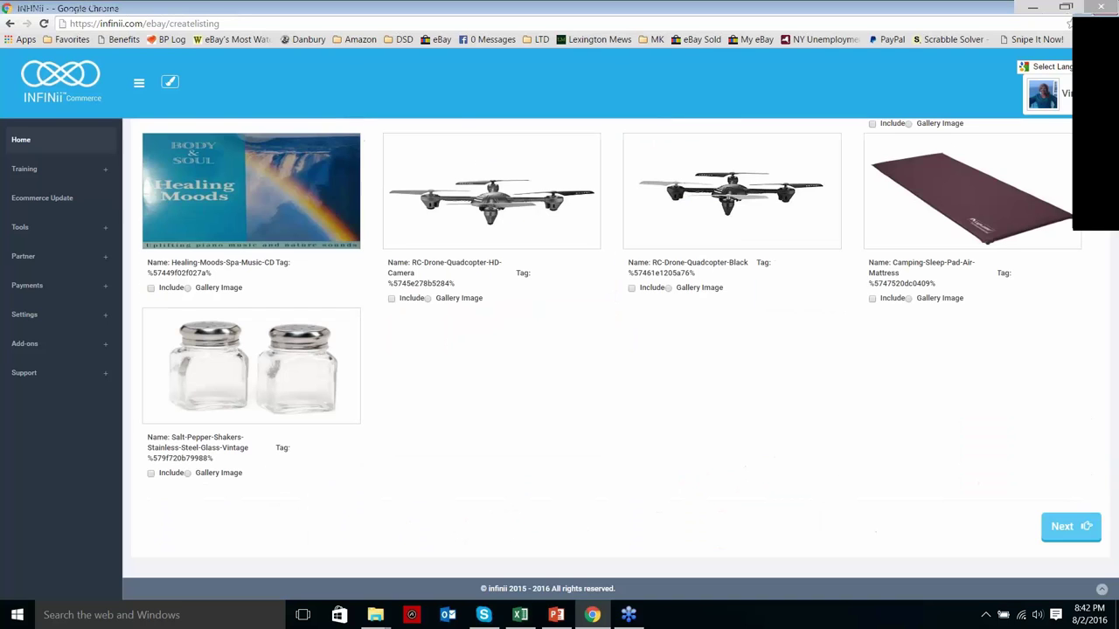
- Proceed to the listing's variations and choose Black/Gray as the color
click(1070, 526)
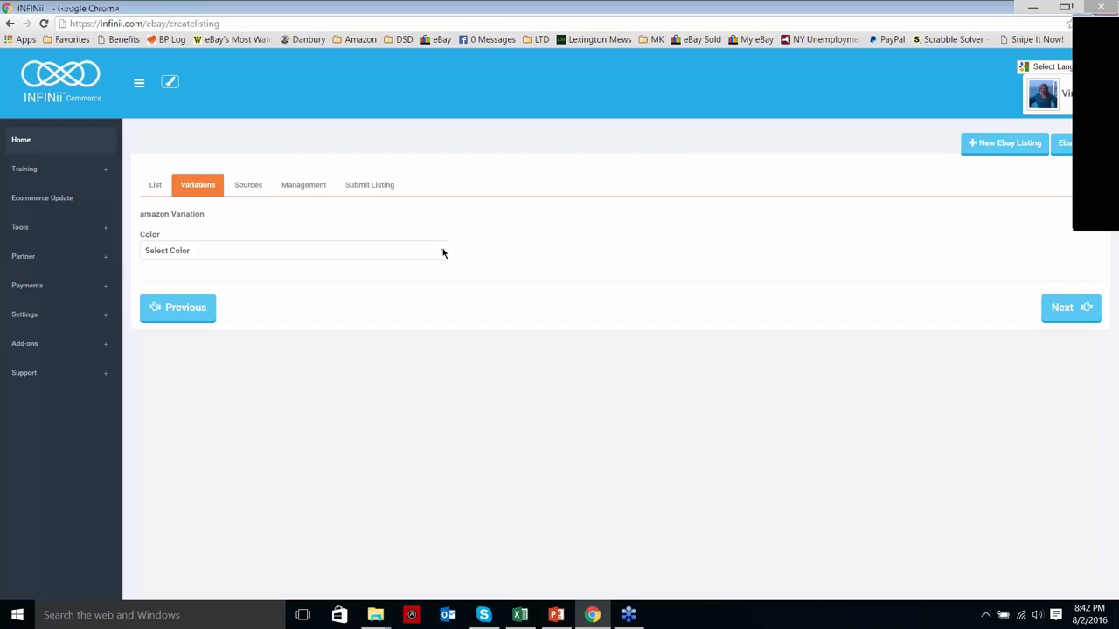
click(442, 252)
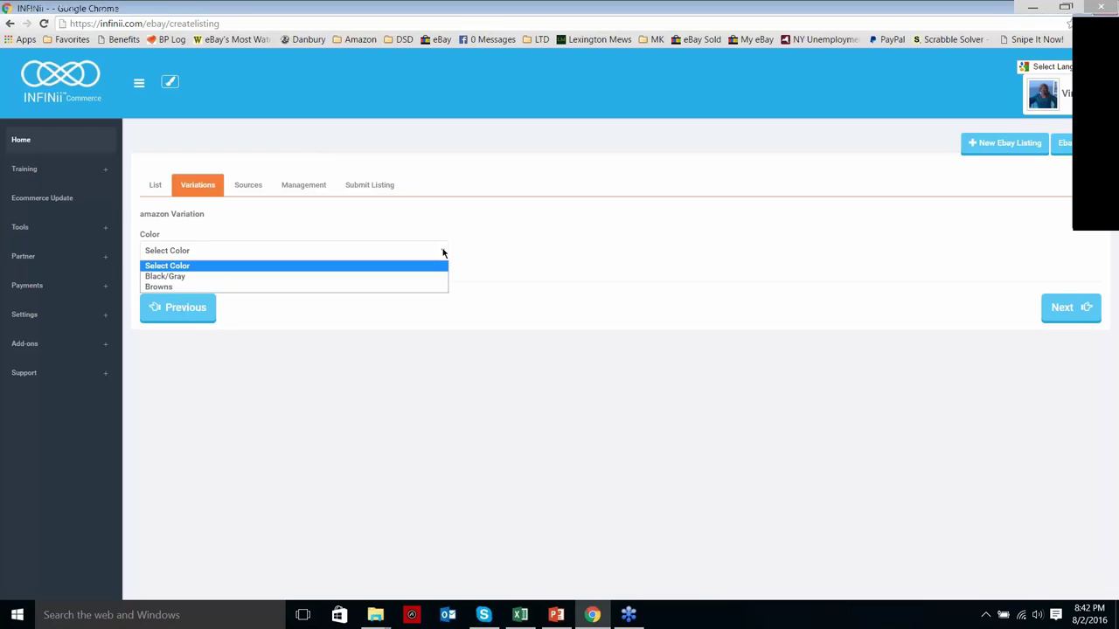
click(223, 278)
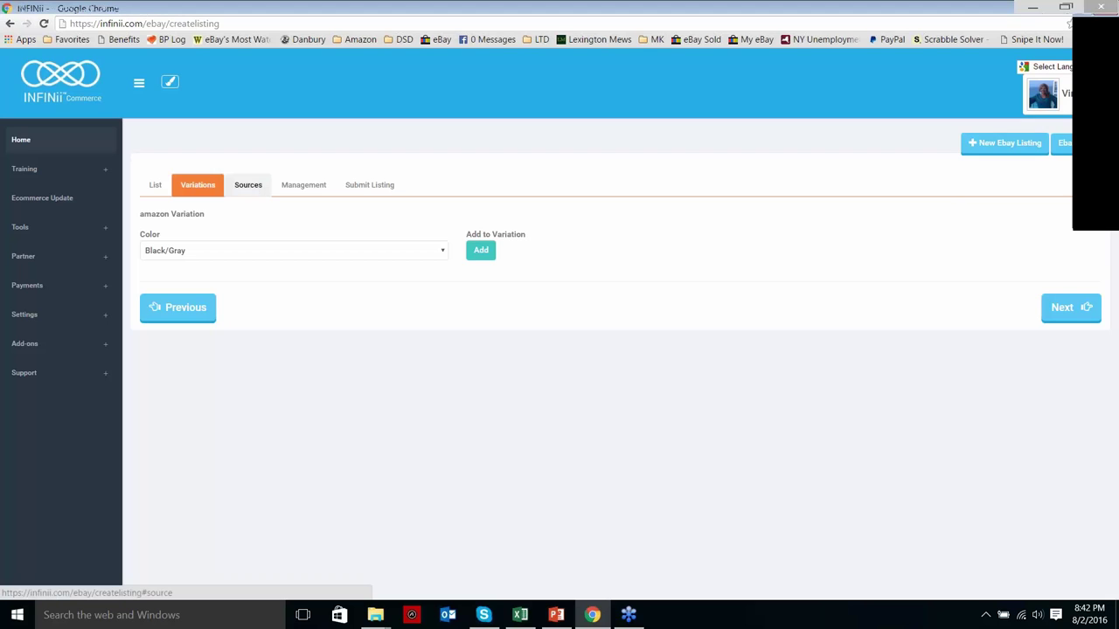
- Open the listing's sources and check the new offers from other sellers on the Amazon product page
click(248, 184)
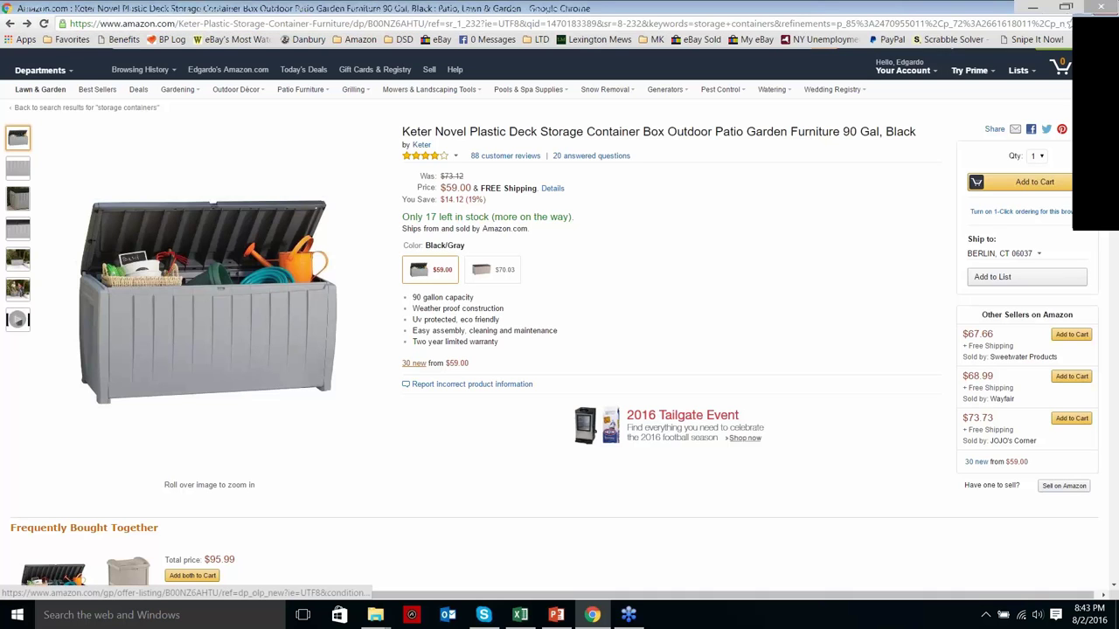
click(414, 363)
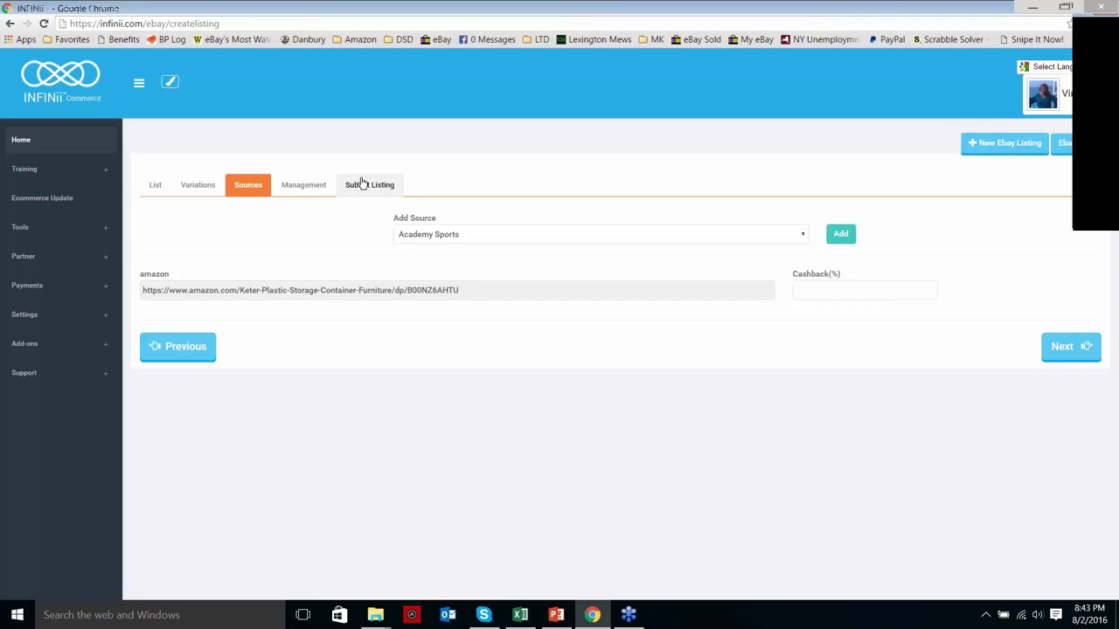
- Preview the listing before submission and review its description, features, and shipping and return policies
click(364, 189)
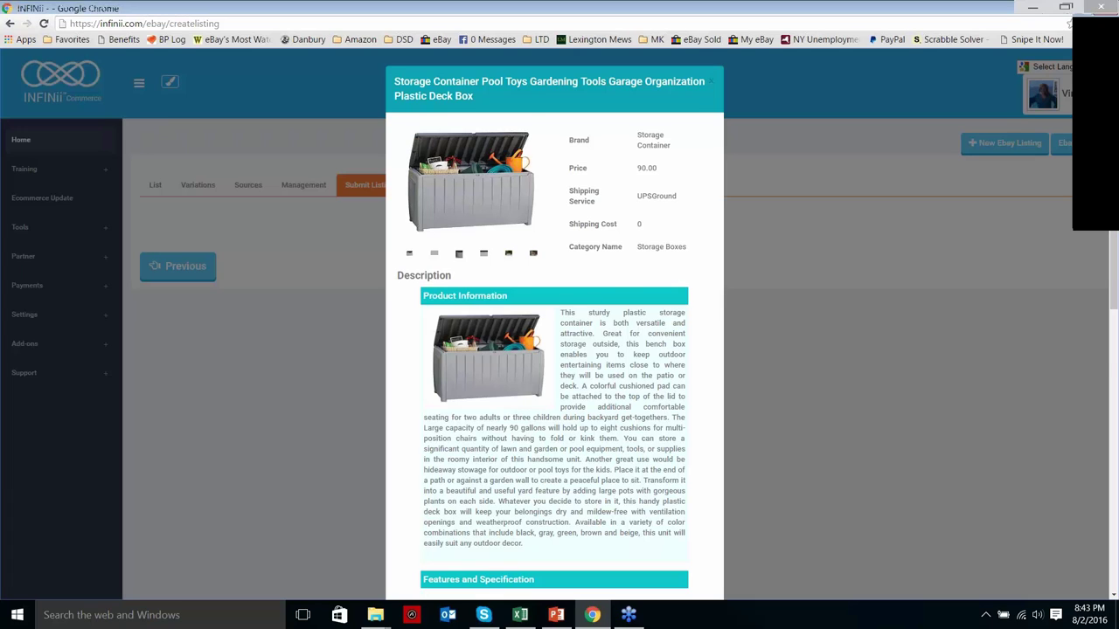
scroll(554, 350, down, 2)
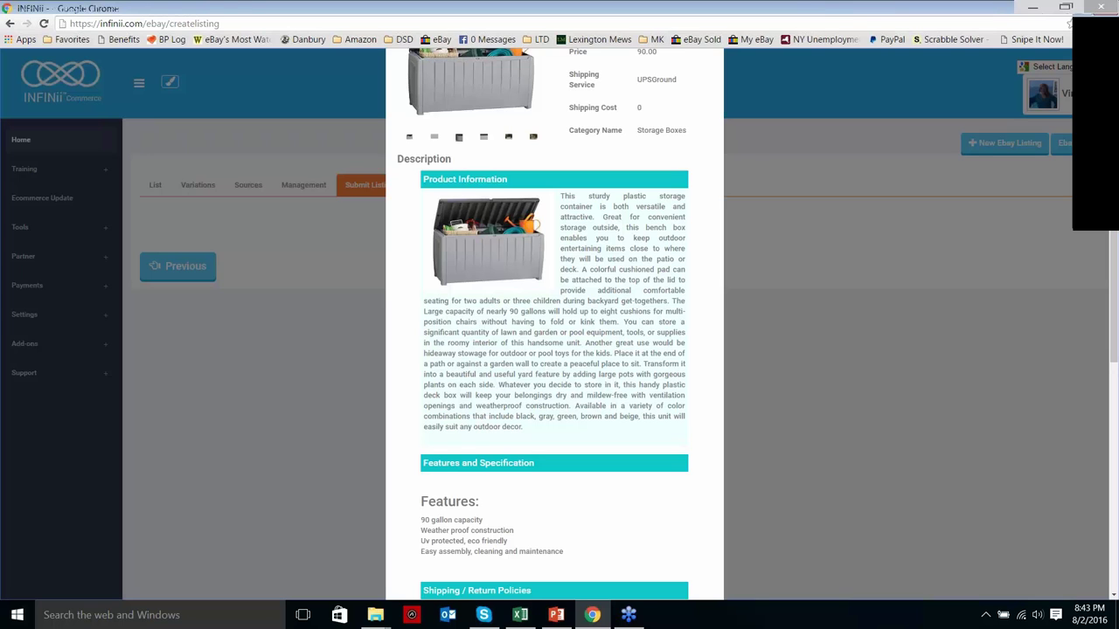
scroll(444, 369, down, 2)
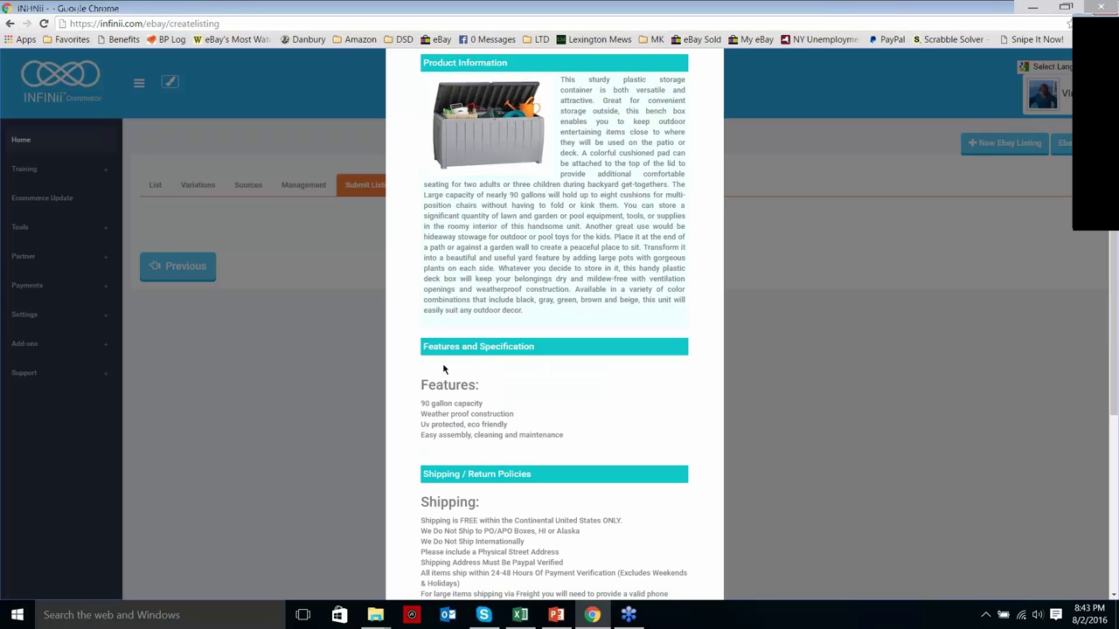
scroll(443, 369, down, 5)
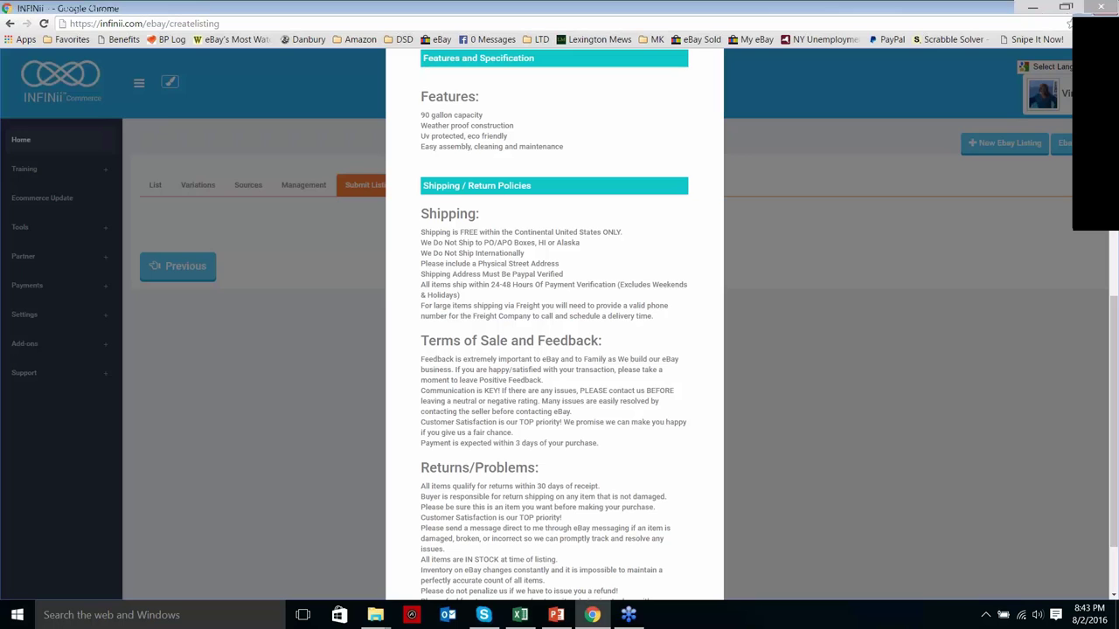
scroll(676, 185, down, 2)
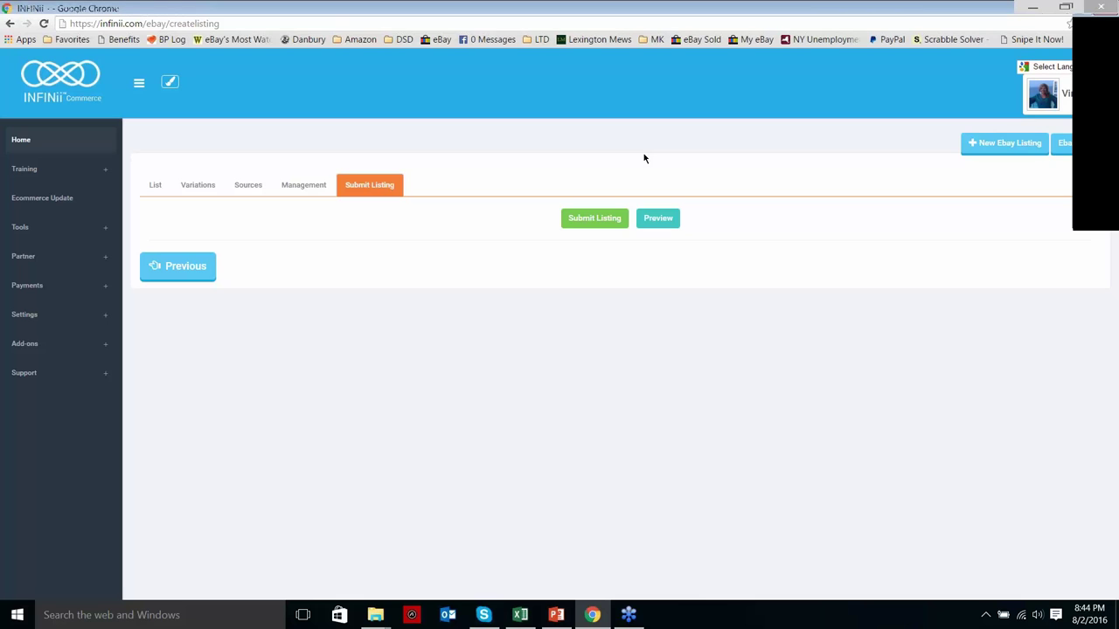
- Return to the listing details and examine the title, suggested categories, suggested keywords and images
click(156, 186)
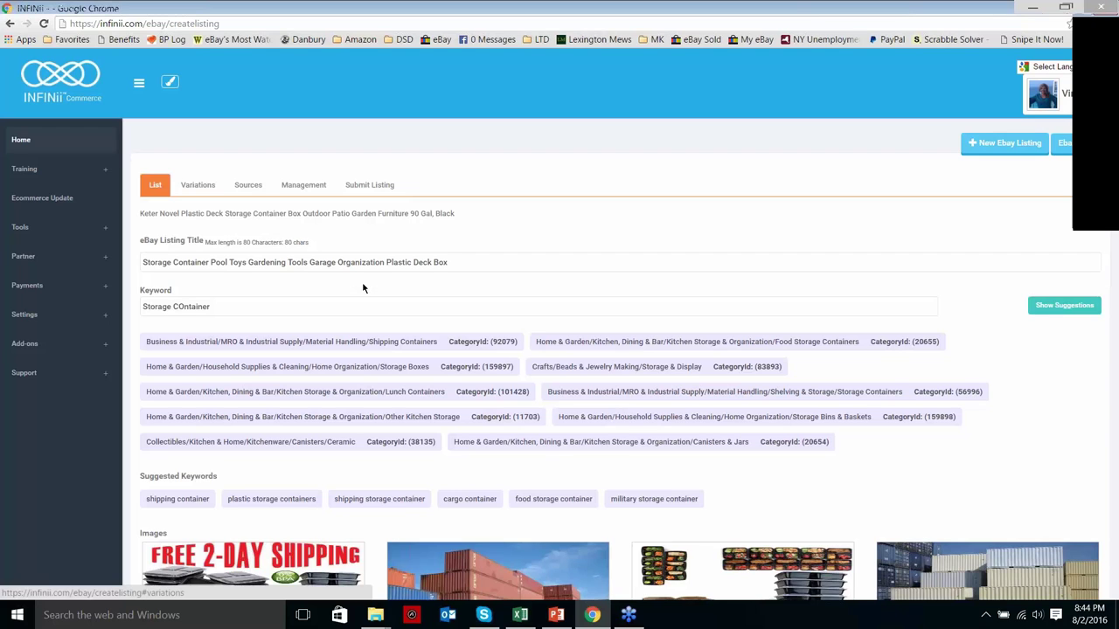
scroll(448, 240, down, 2)
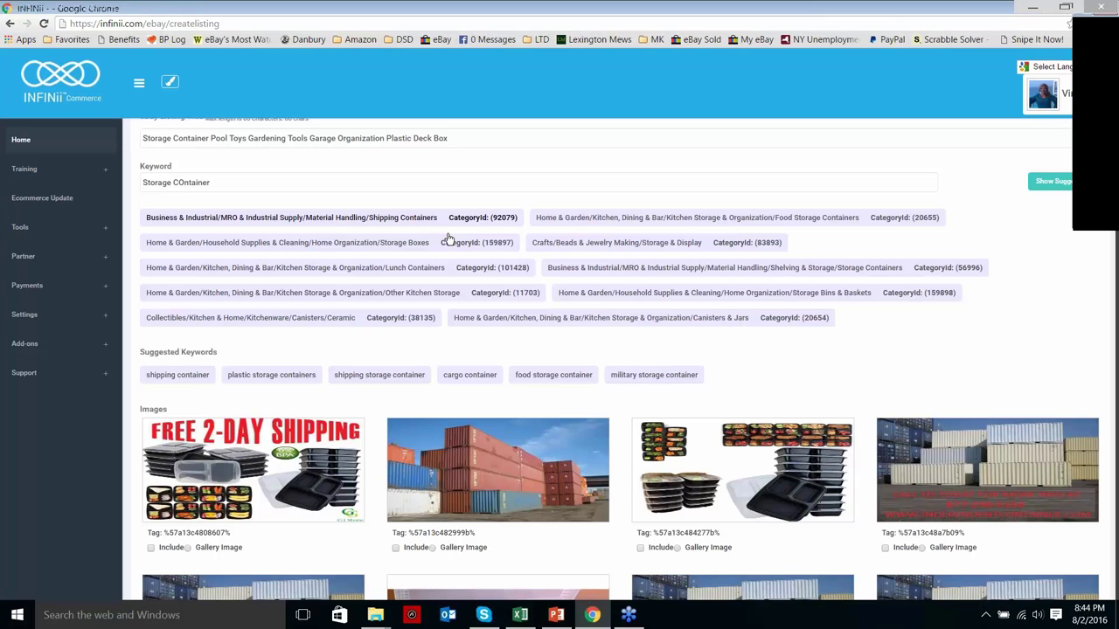
scroll(447, 240, down, 3)
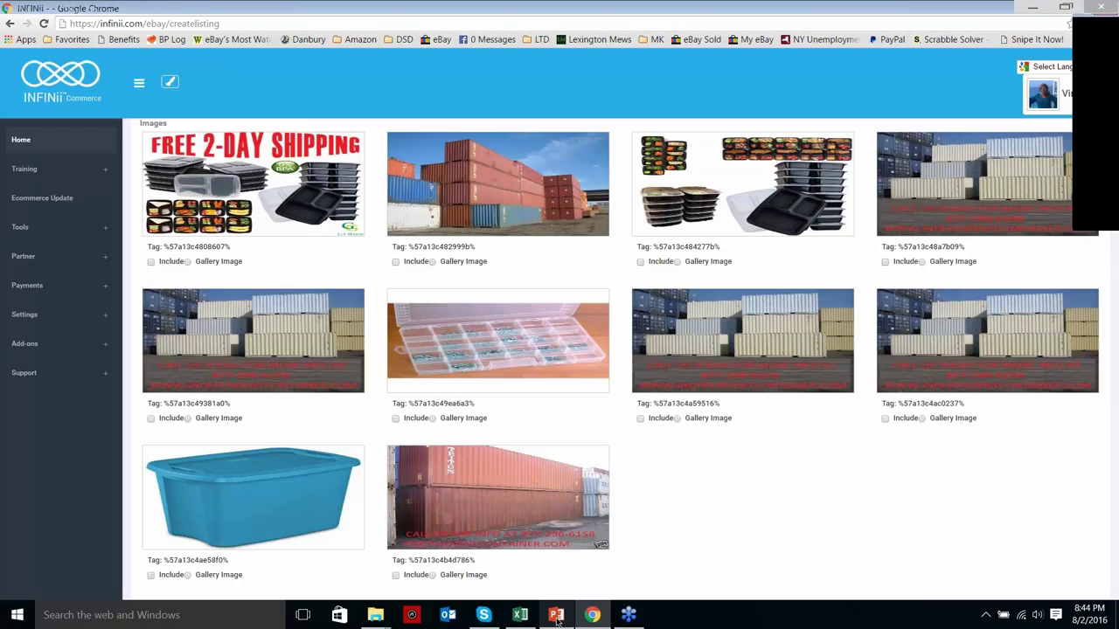
mouse_move(557, 618)
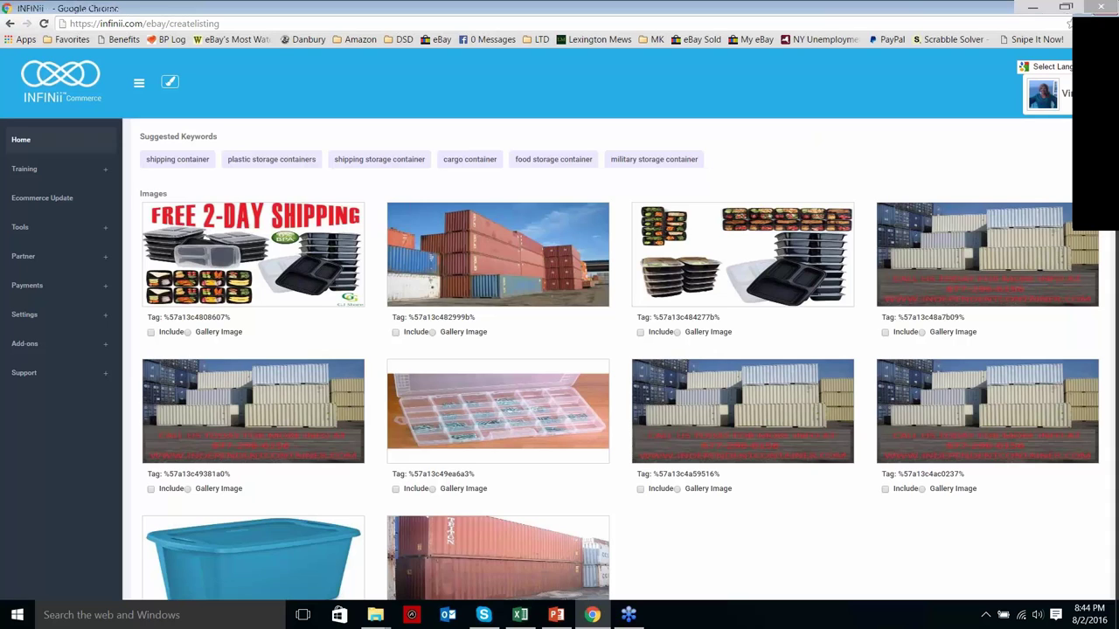
scroll(612, 367, up, 3)
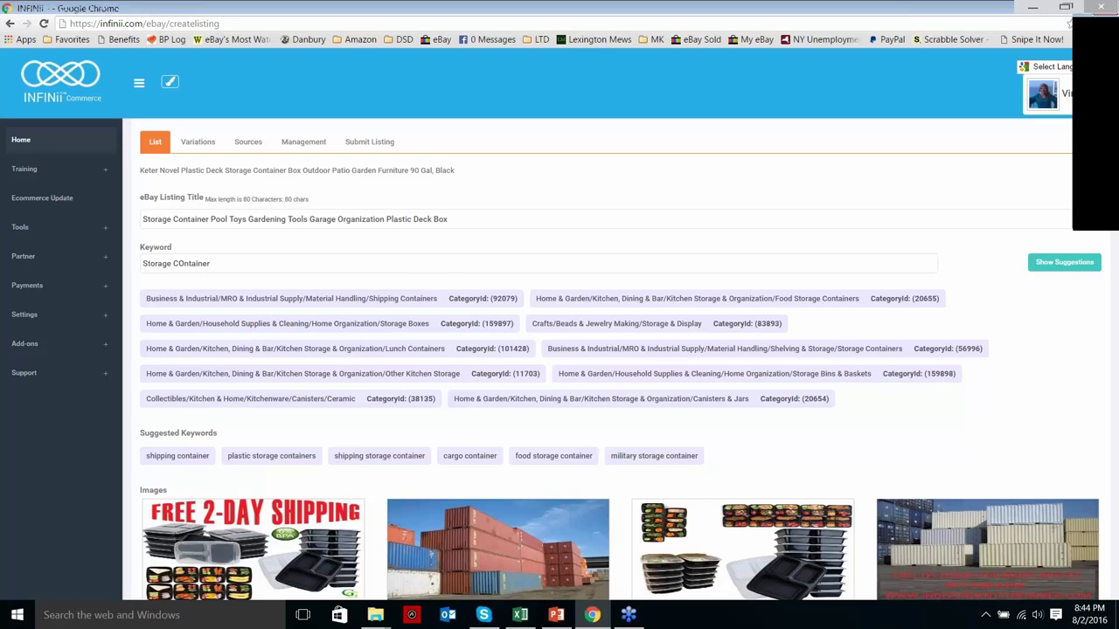
- Open Product Research and search all categories for "Storage containers"
click(25, 230)
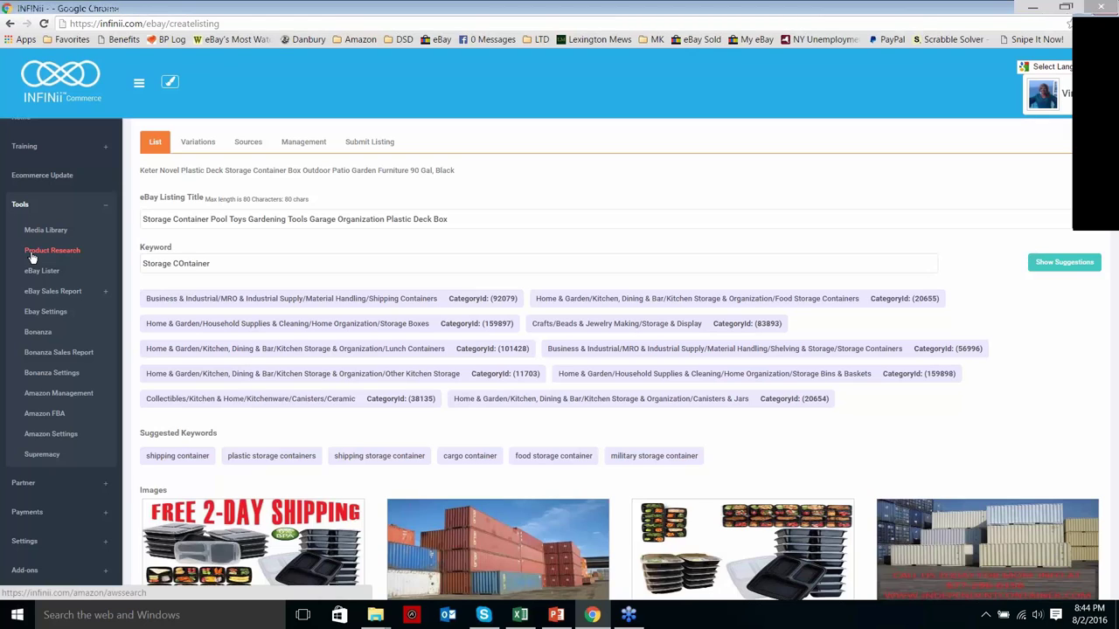
scroll(44, 254, down, 1)
click(43, 254)
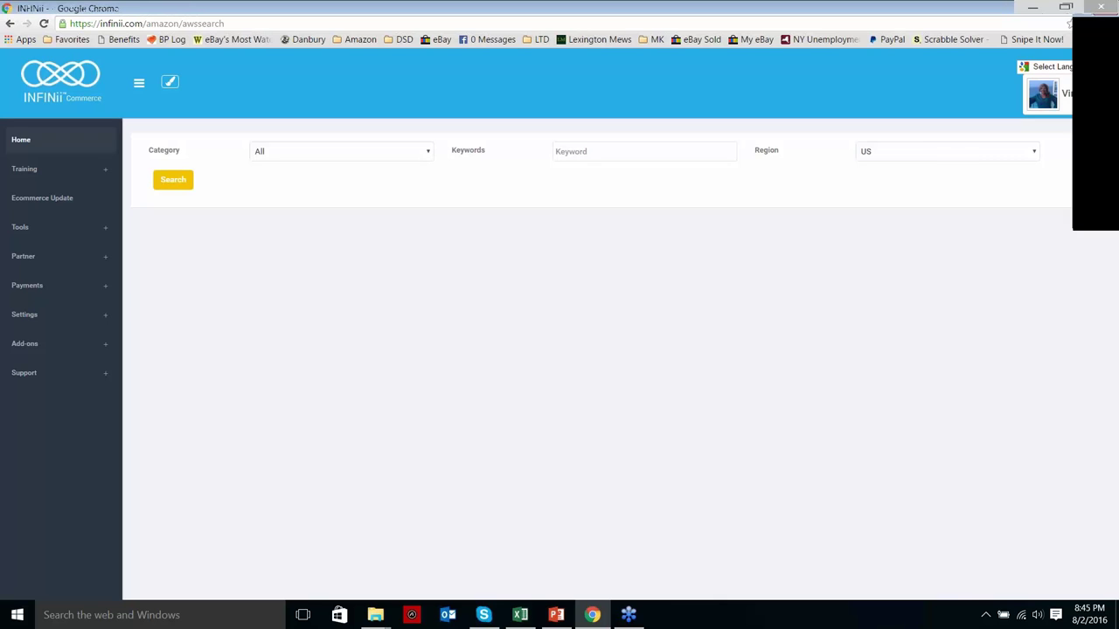
click(612, 151)
text(Storage)
text(container)
click(646, 151)
text(s)
click(156, 176)
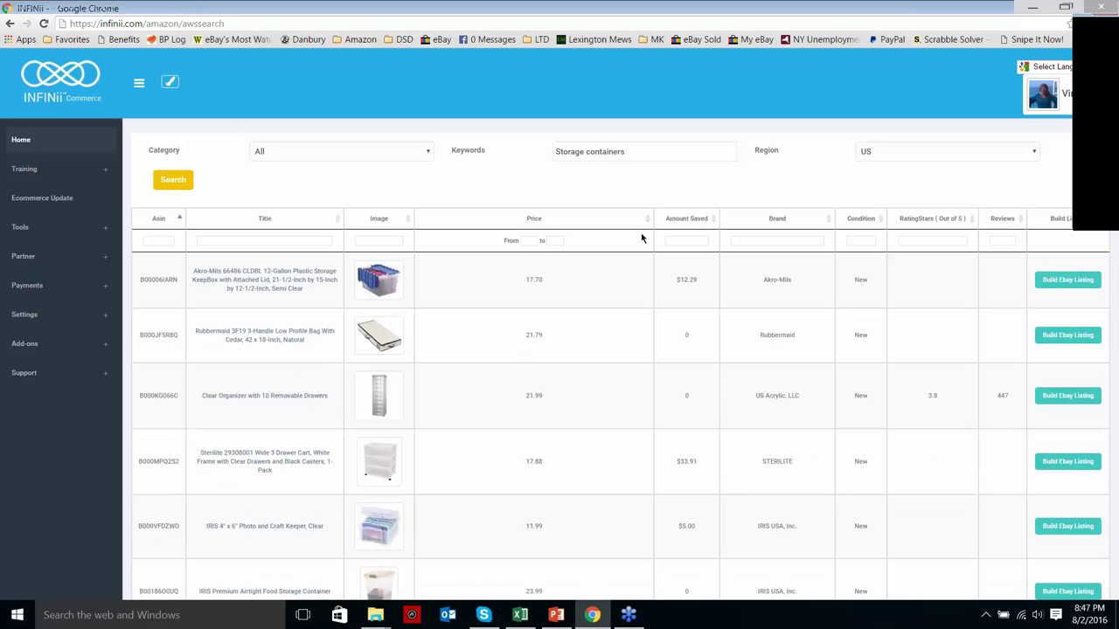
- Filter the product results to a minimum price of 50 and the condition New
text(50)
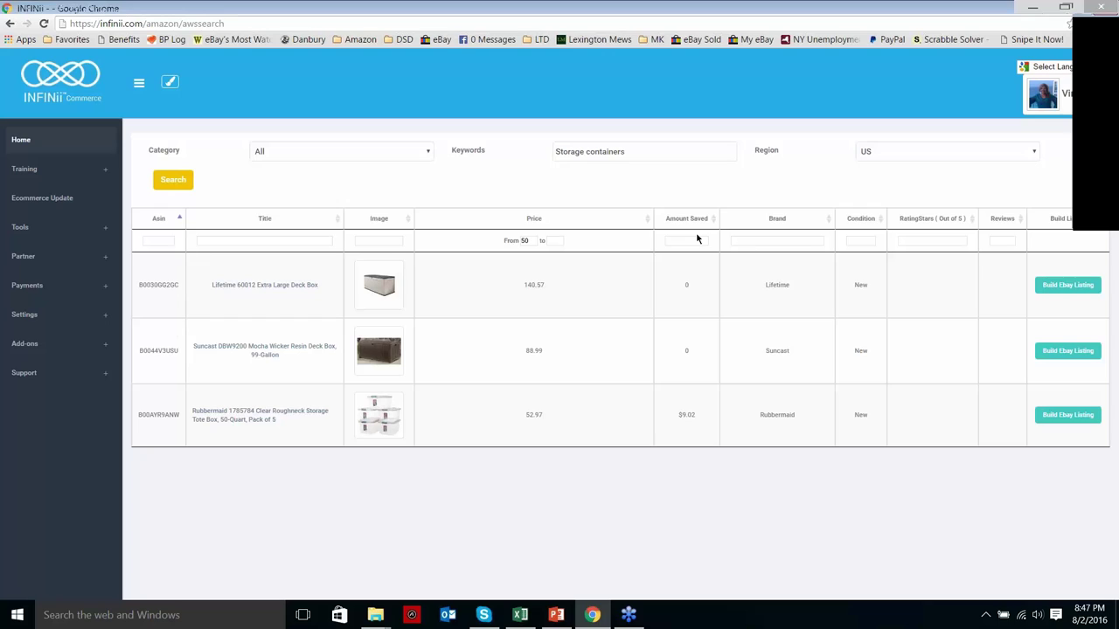
click(870, 242)
text(New)
- Try filtering the product results by a star rating of >4, and clear the rating filter
click(932, 240)
text(1)
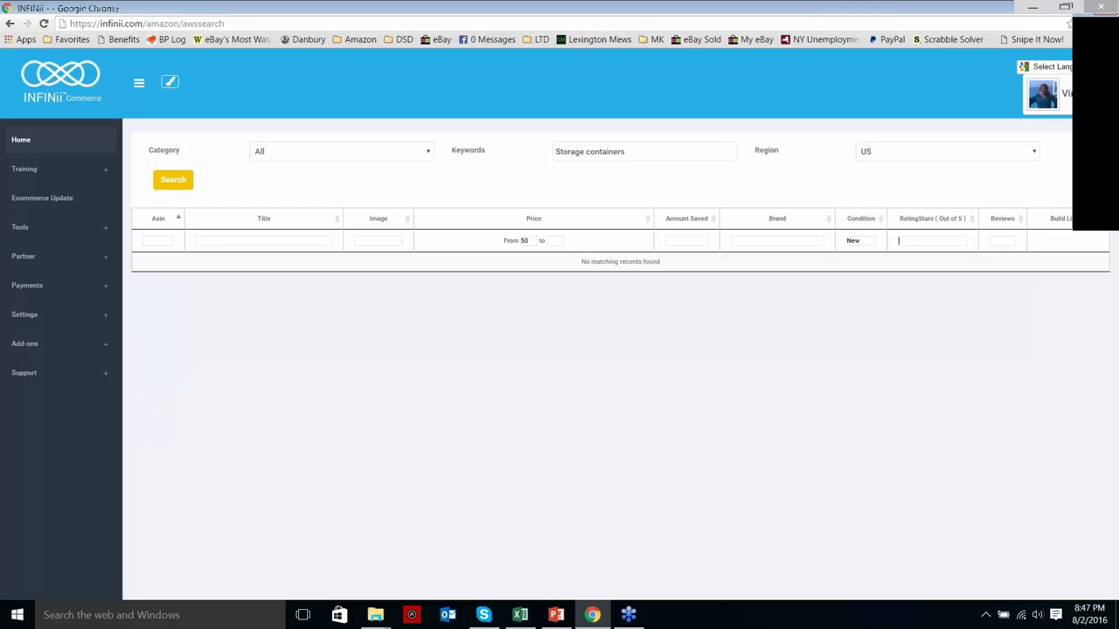
text(>4)
key(BackSpace)
key(BackSpace)
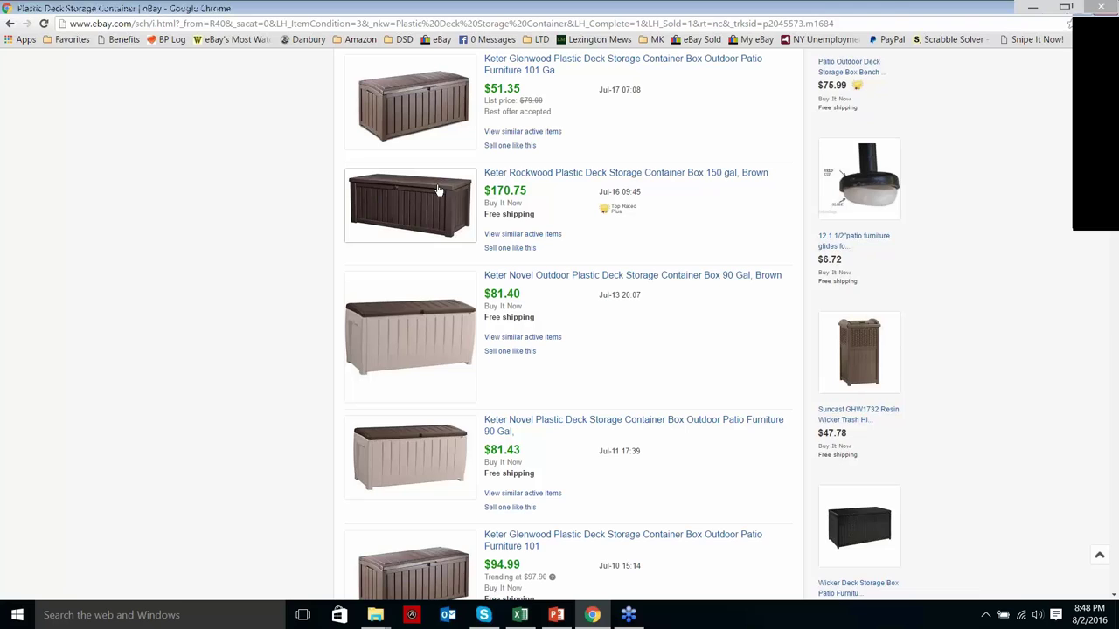
- Build an eBay listing for the Suncast DBW9200 deck box and title it "Storage Container Heavy Duty Pool Toys Gardening Tool Garage Organization"
scroll(440, 191, down, 3)
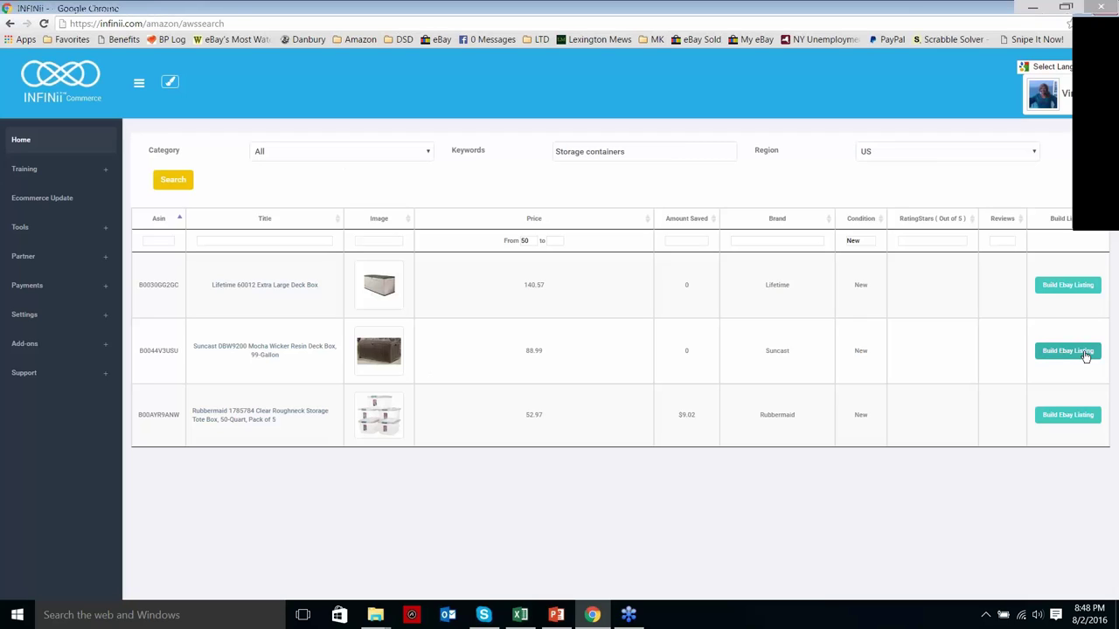
click(1084, 354)
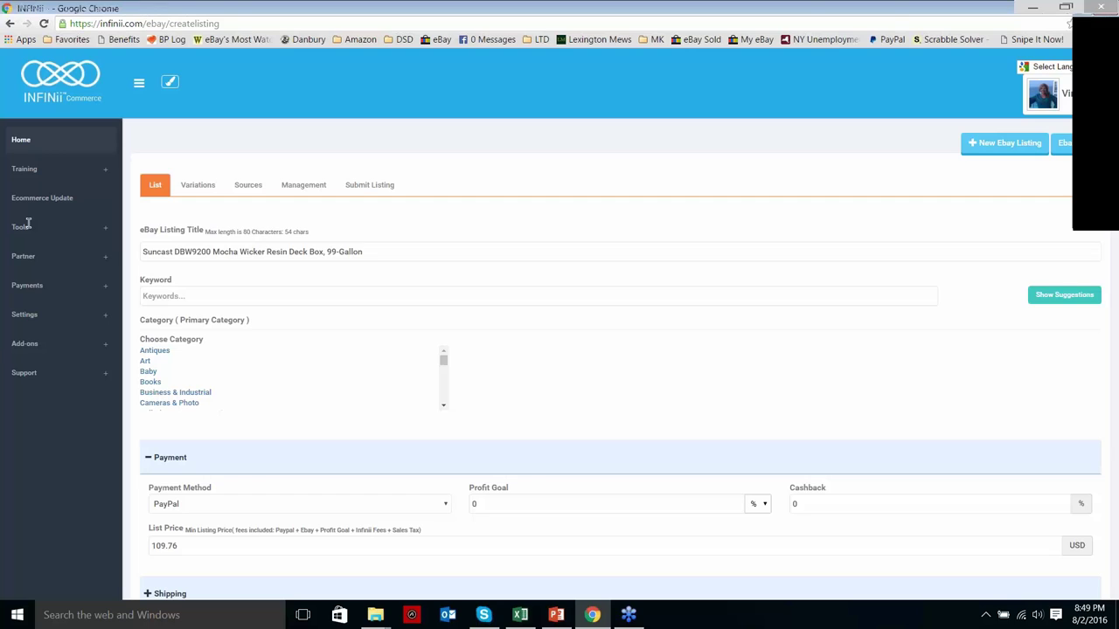
triple_click(380, 252)
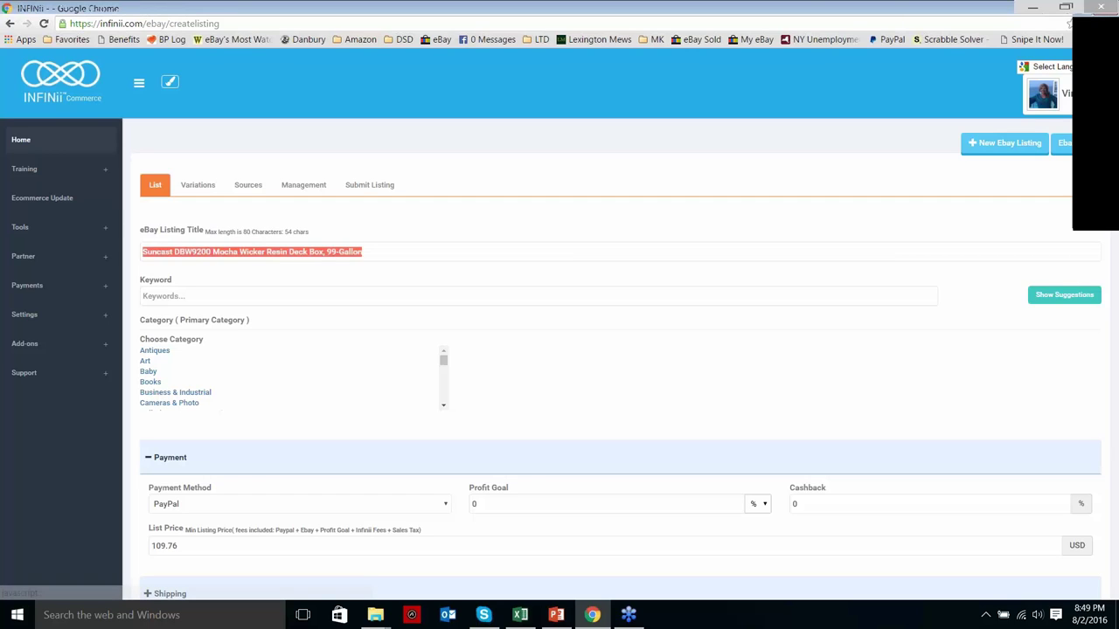
key(Delete)
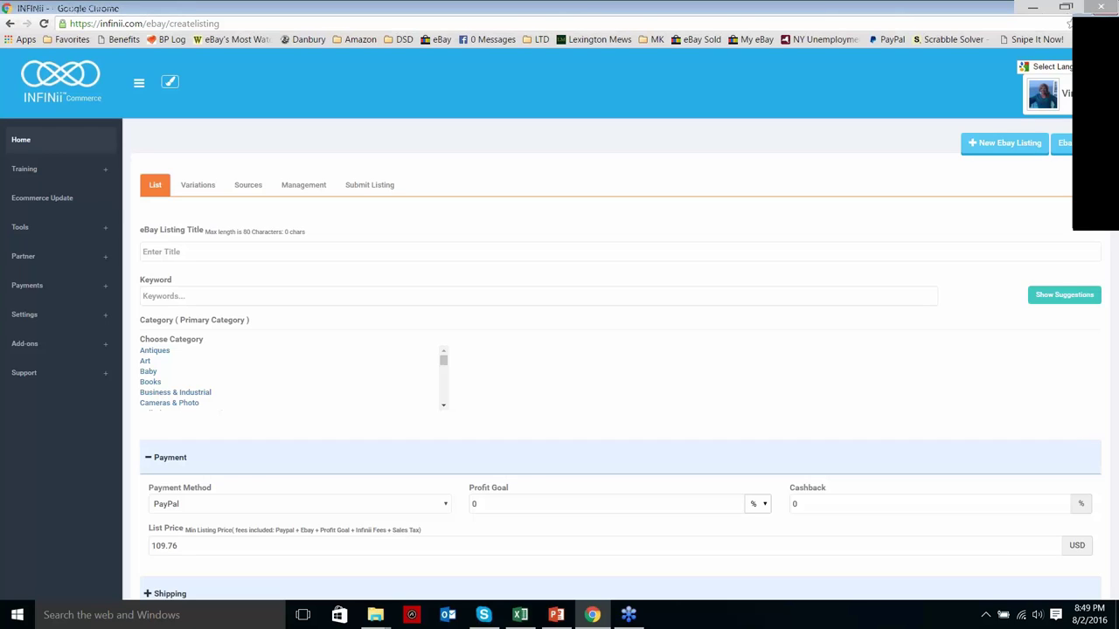
text(Storage Container Heavy Duty P)
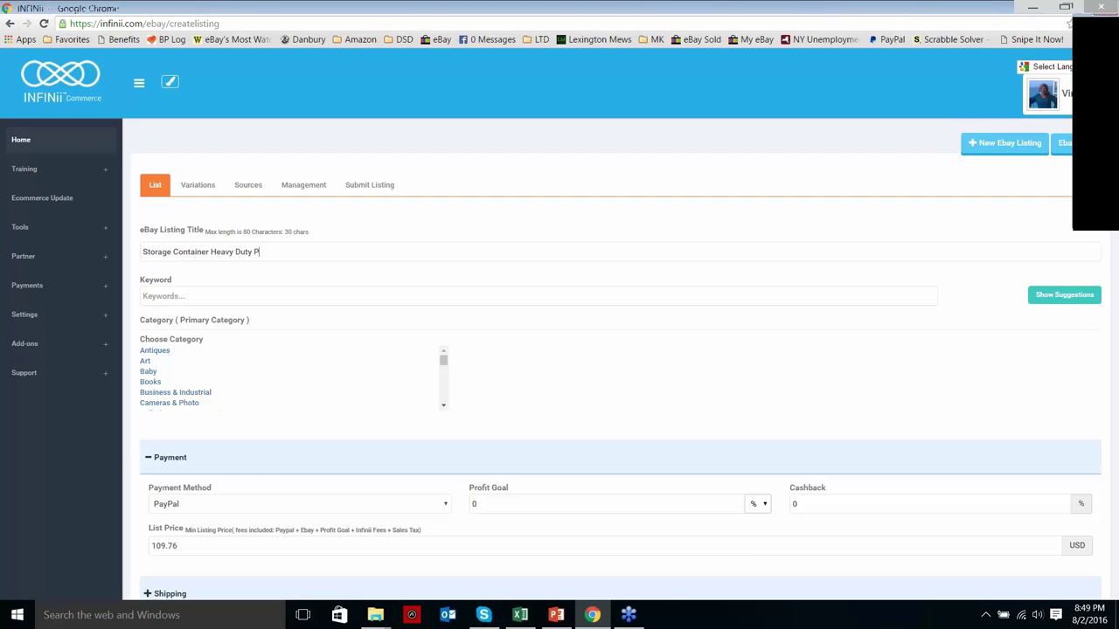
text(ool Toys Gardening Tool Garage Organizati)
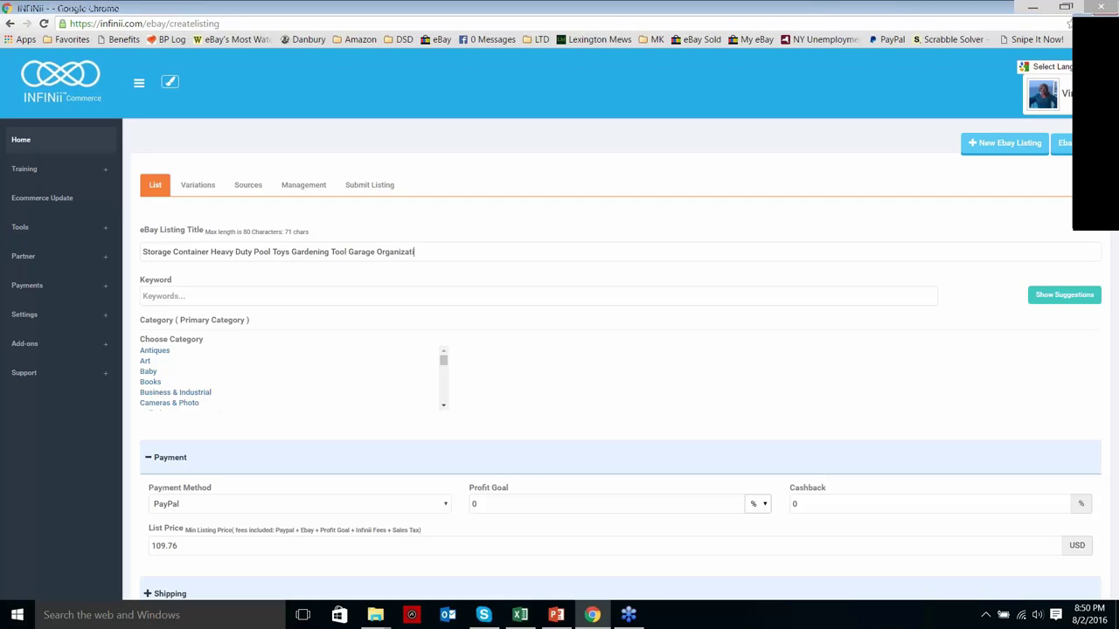
text(on)
click(684, 298)
click(682, 299)
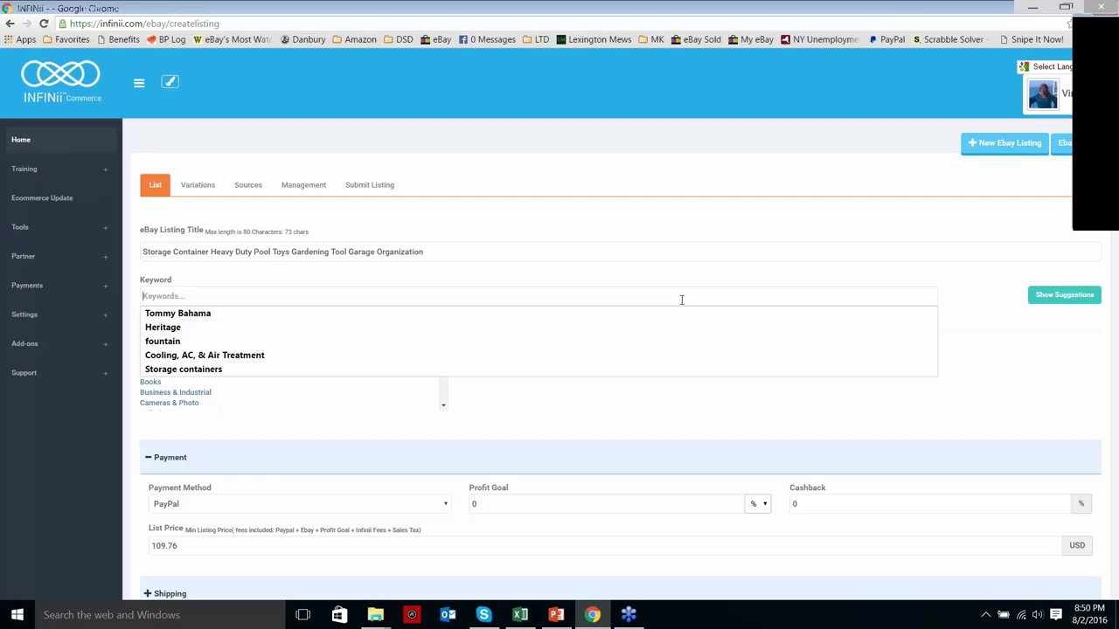
text(sto)
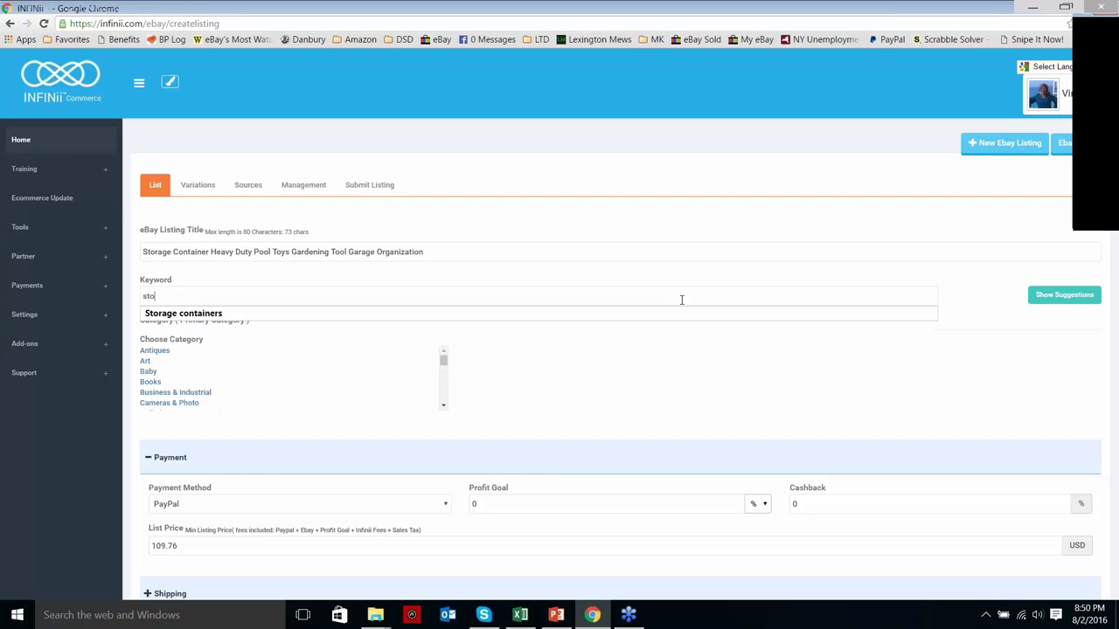
click(18, 228)
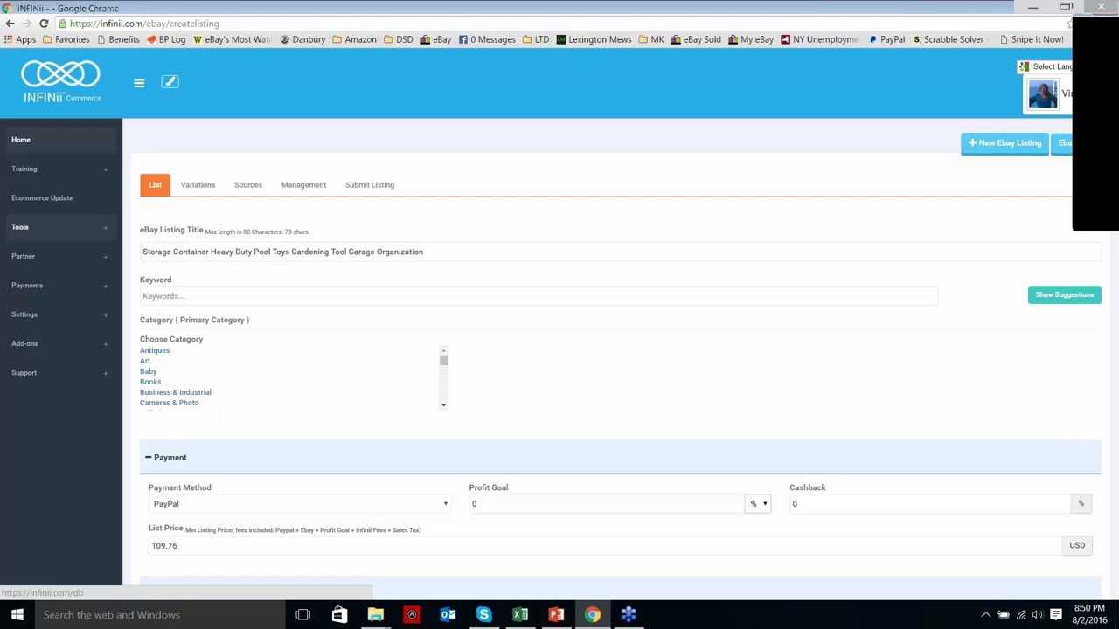
- Open keywordspy.com in a new browser tab and search for the keyword "storage containers"
click(618, 41)
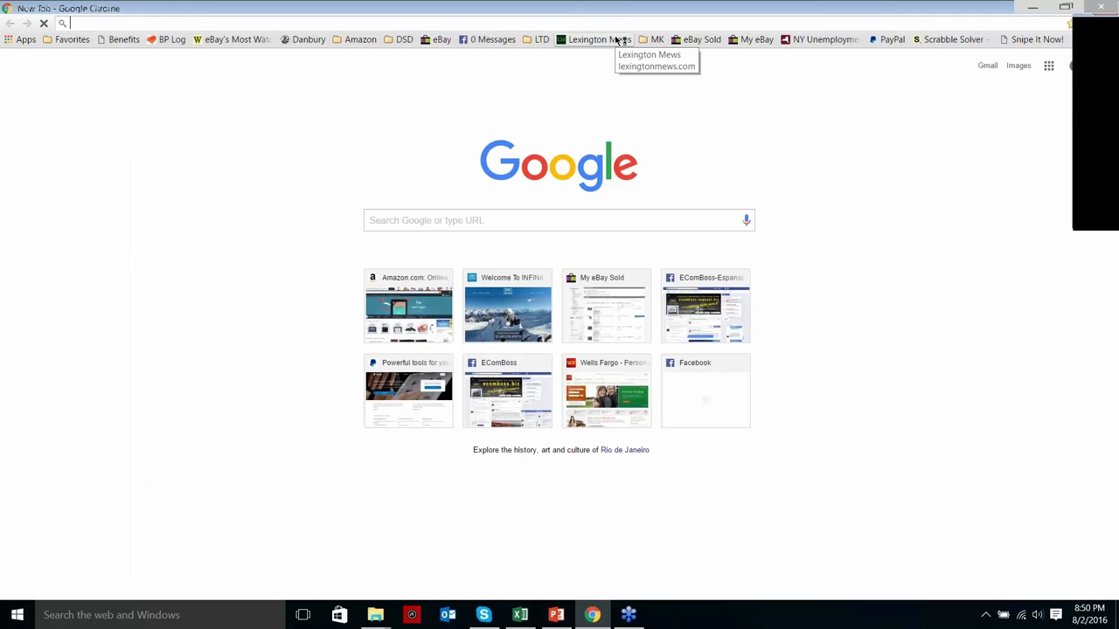
text(keywordspy.com)
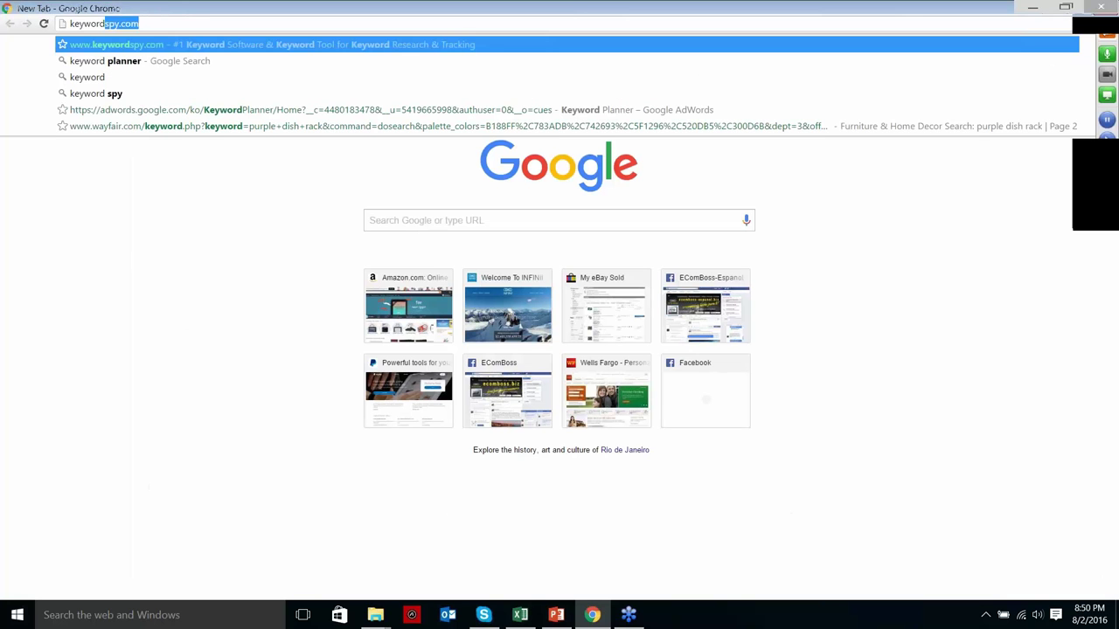
key(Return)
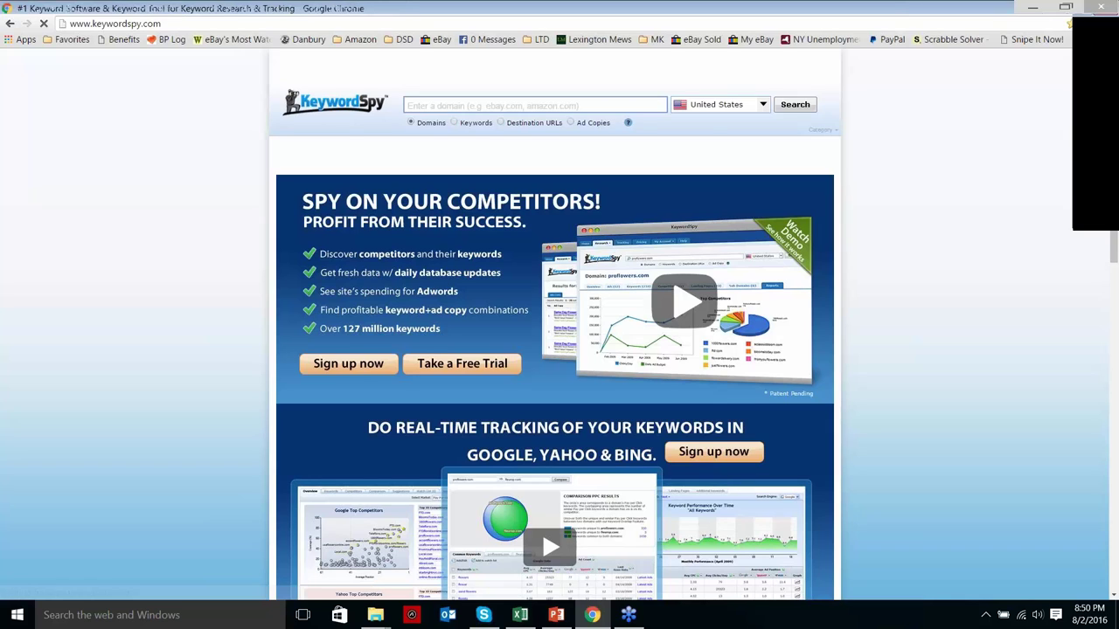
click(447, 103)
text(stora)
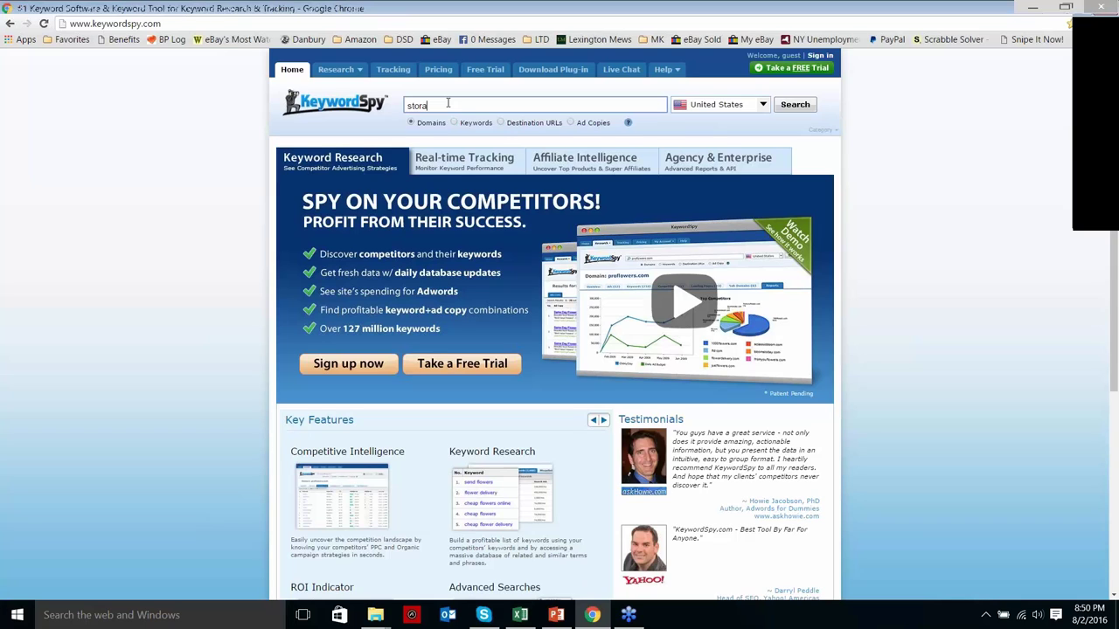
text(ge containers)
click(794, 105)
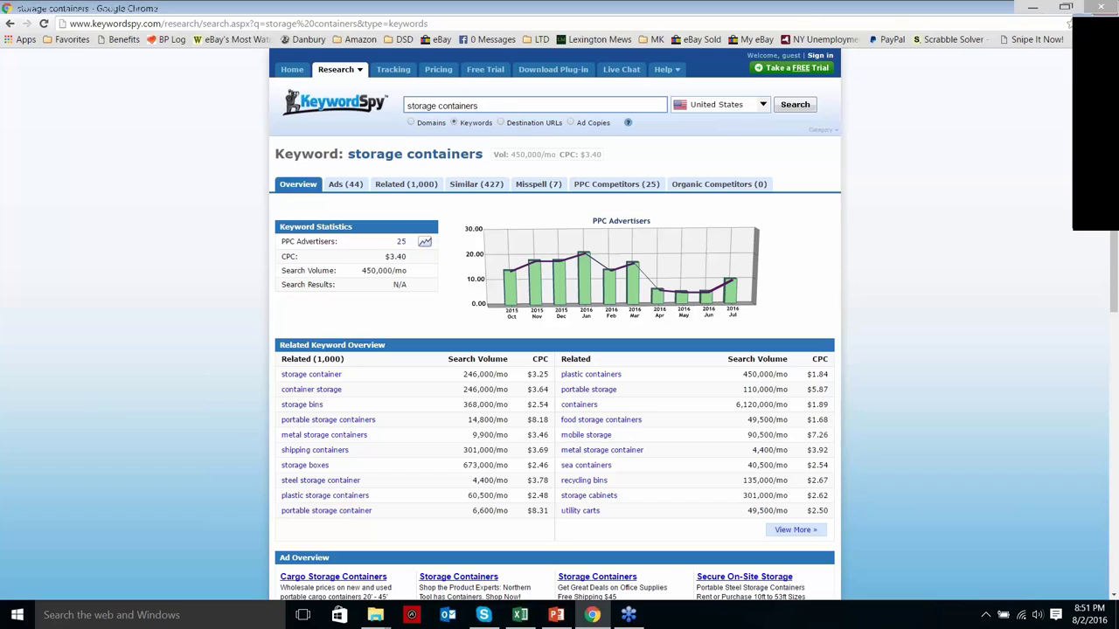
- Examine the related and the similar keywords for "storage containers", and return to the INFINii eBay listing
click(410, 190)
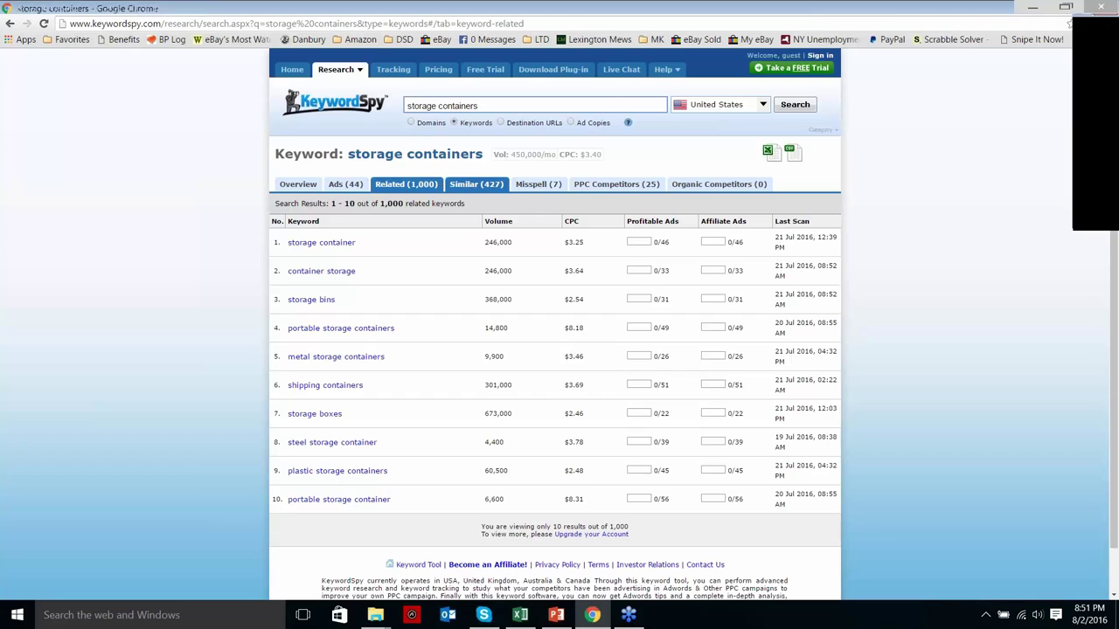
click(475, 184)
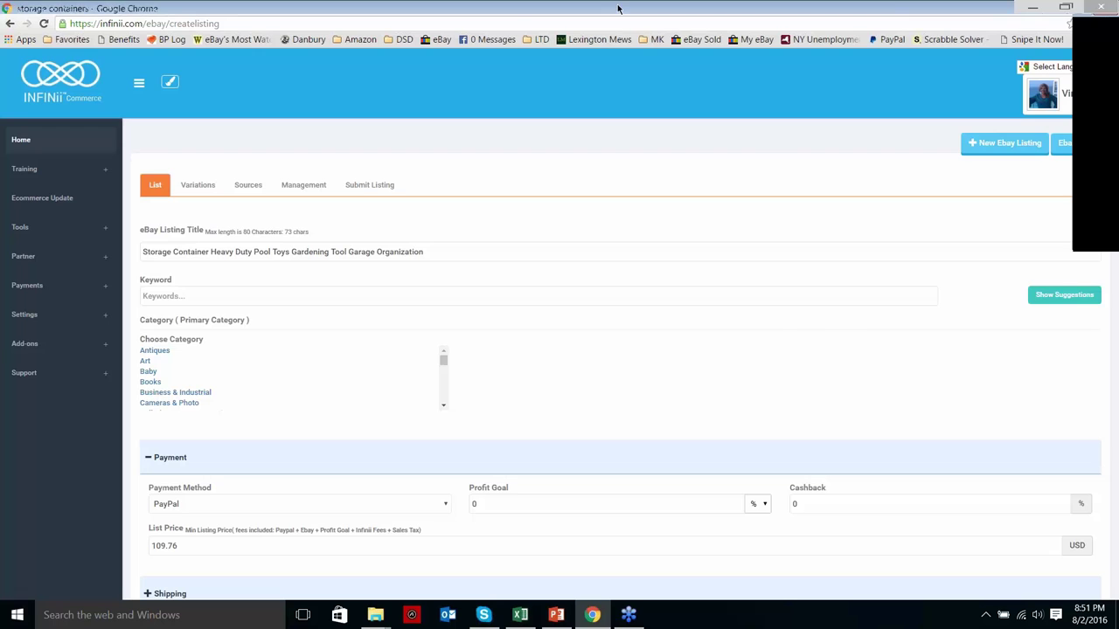
key(alt+Tab)
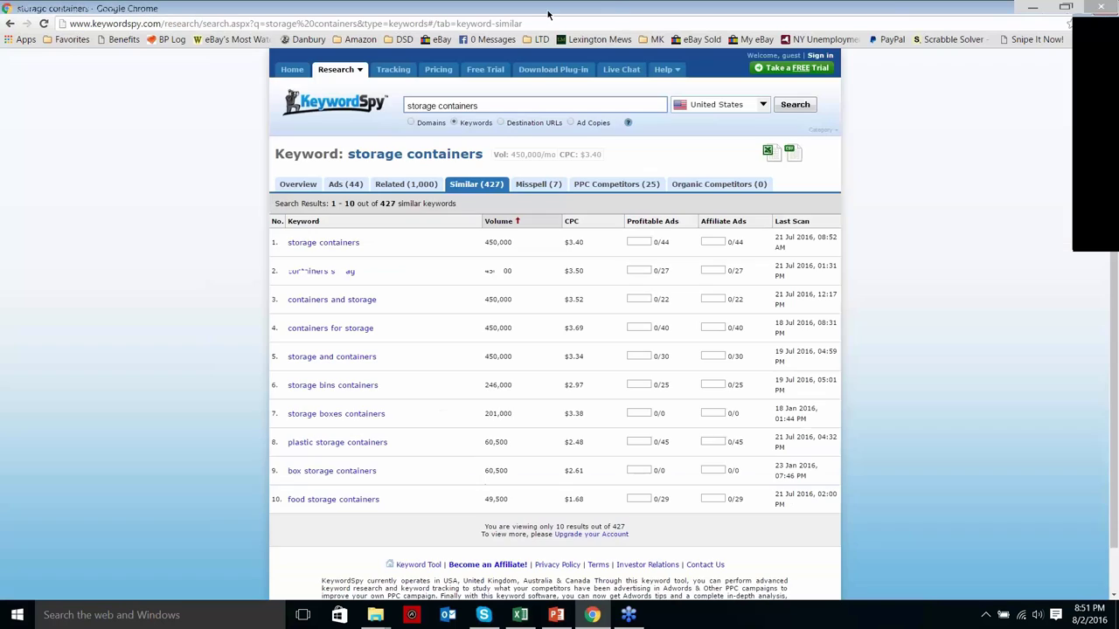
click(499, 7)
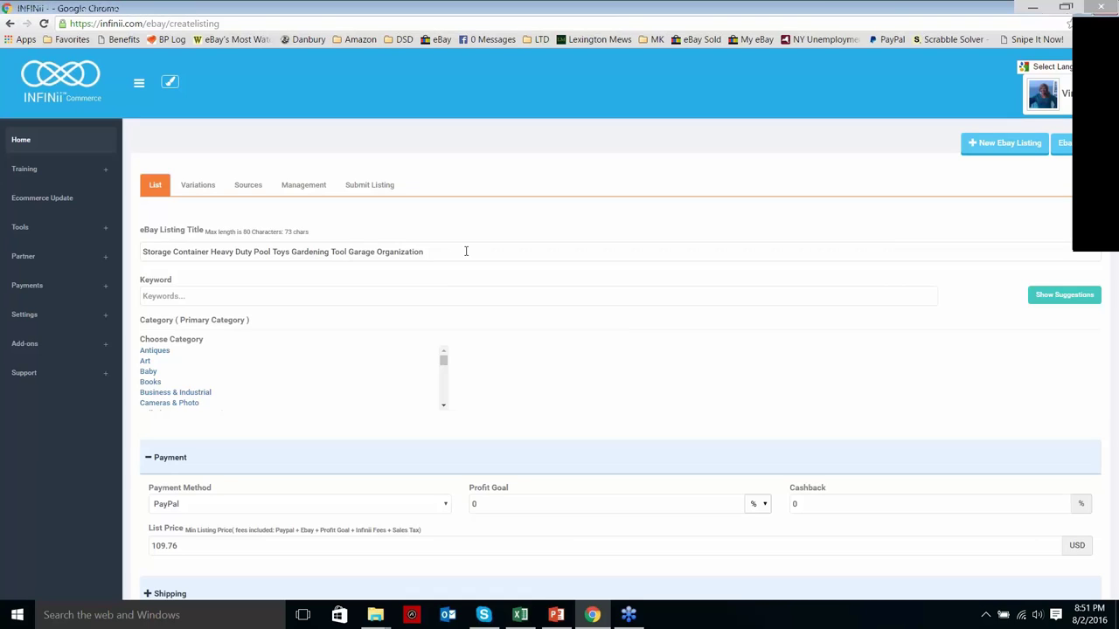
click(533, 296)
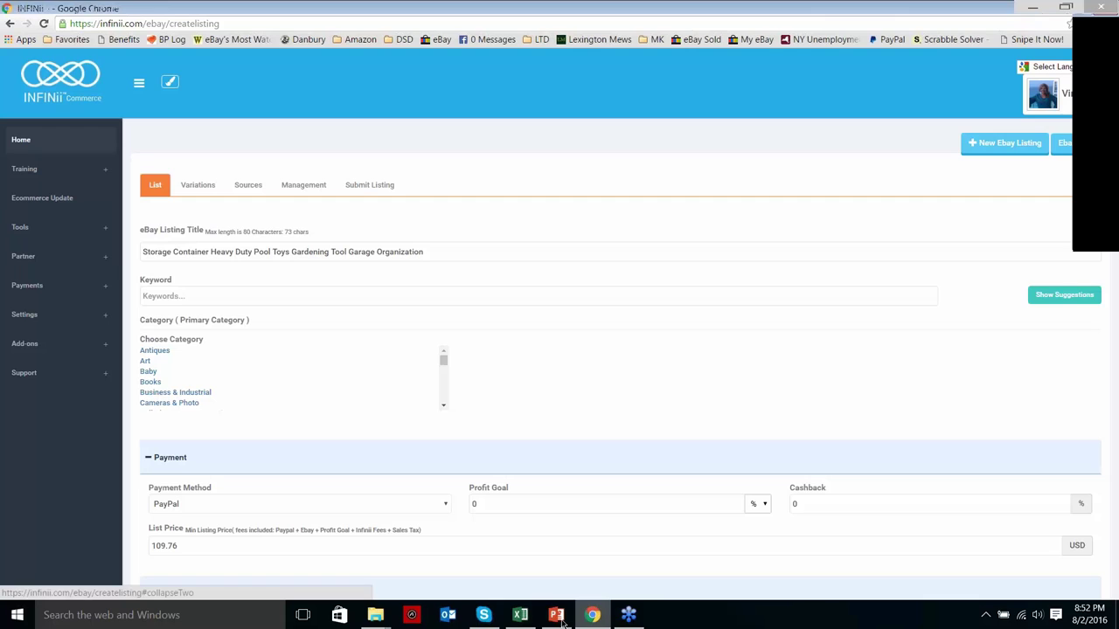
mouse_move(562, 621)
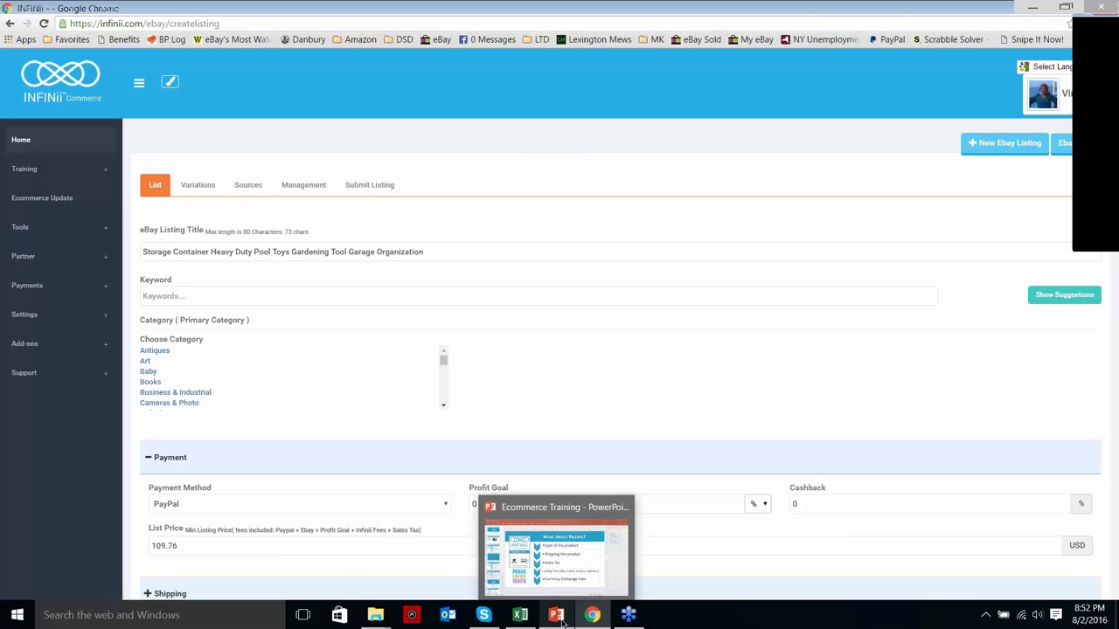
click(564, 296)
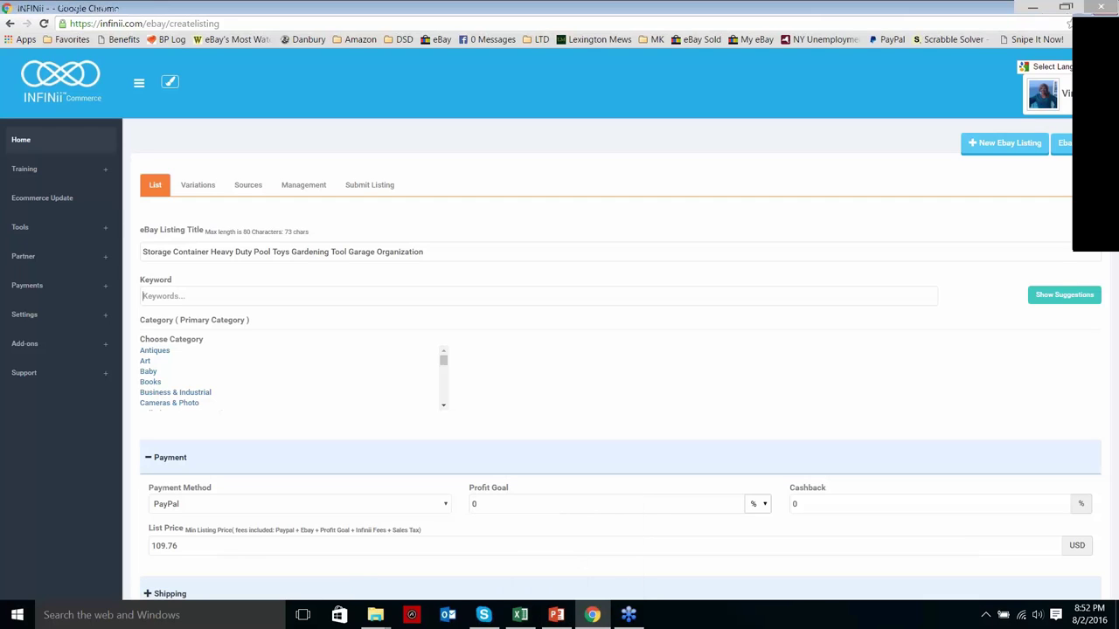
mouse_move(592, 614)
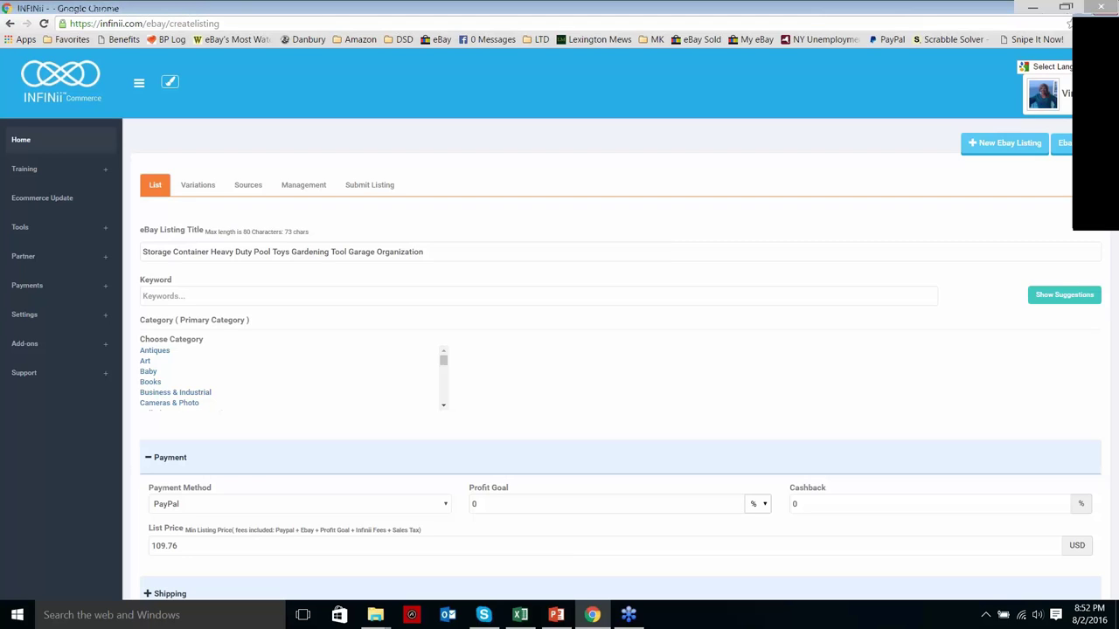
click(142, 295)
- Switch to the Ecommerce Training presentation in PowerPoint, start its slide show and reveal the chart on the "My 1st Year in Operation" slide
click(558, 616)
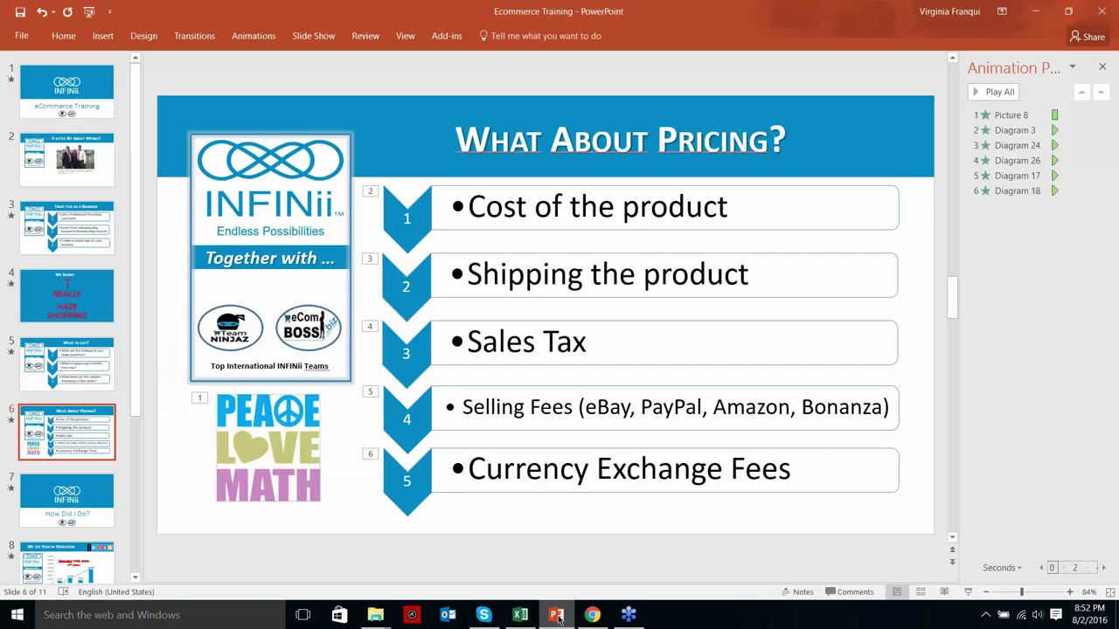
key(Page_Down)
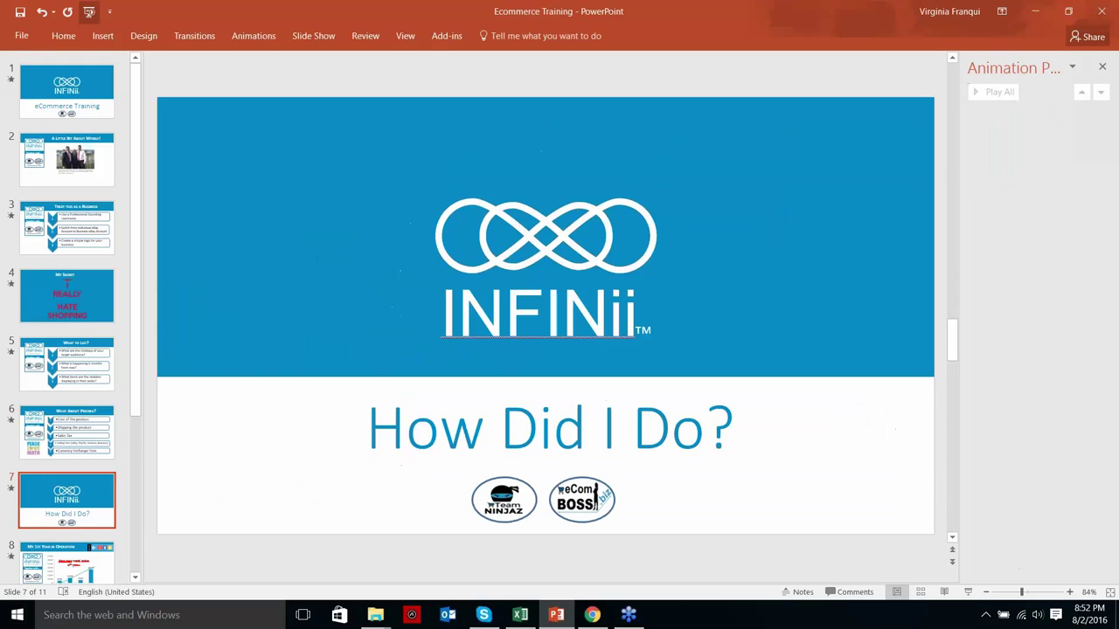
key(F5)
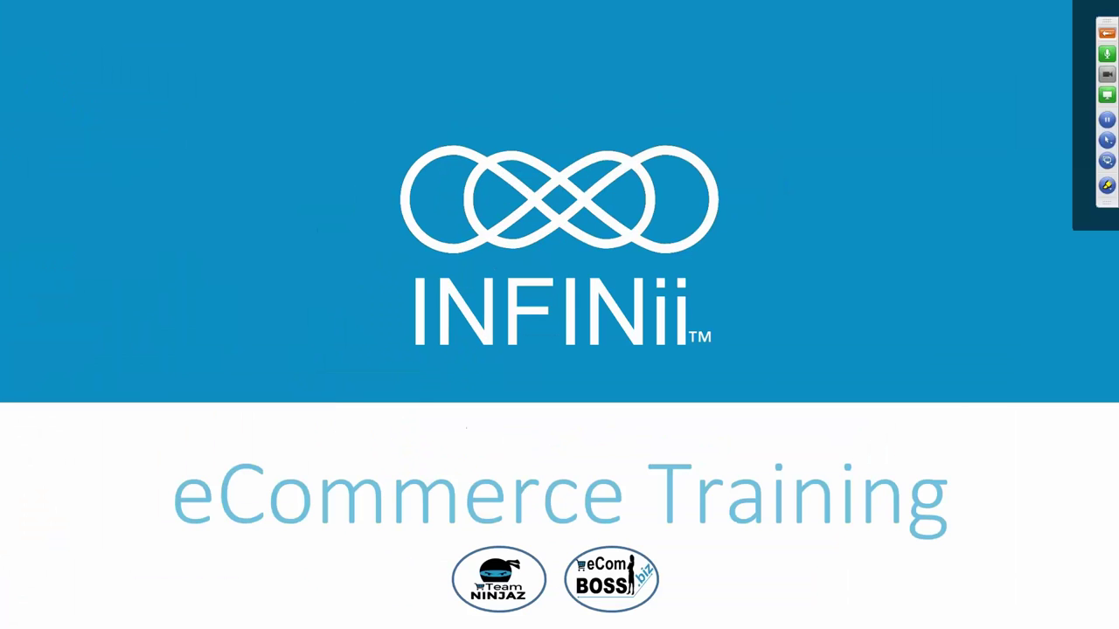
key(Page_Down)
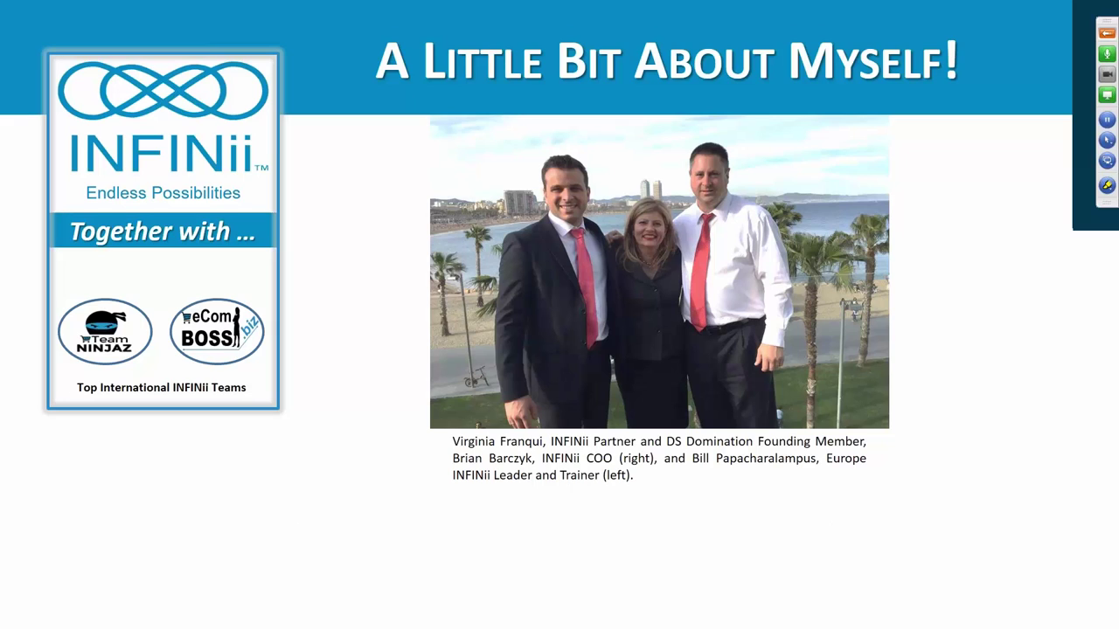
key(Page_Down)
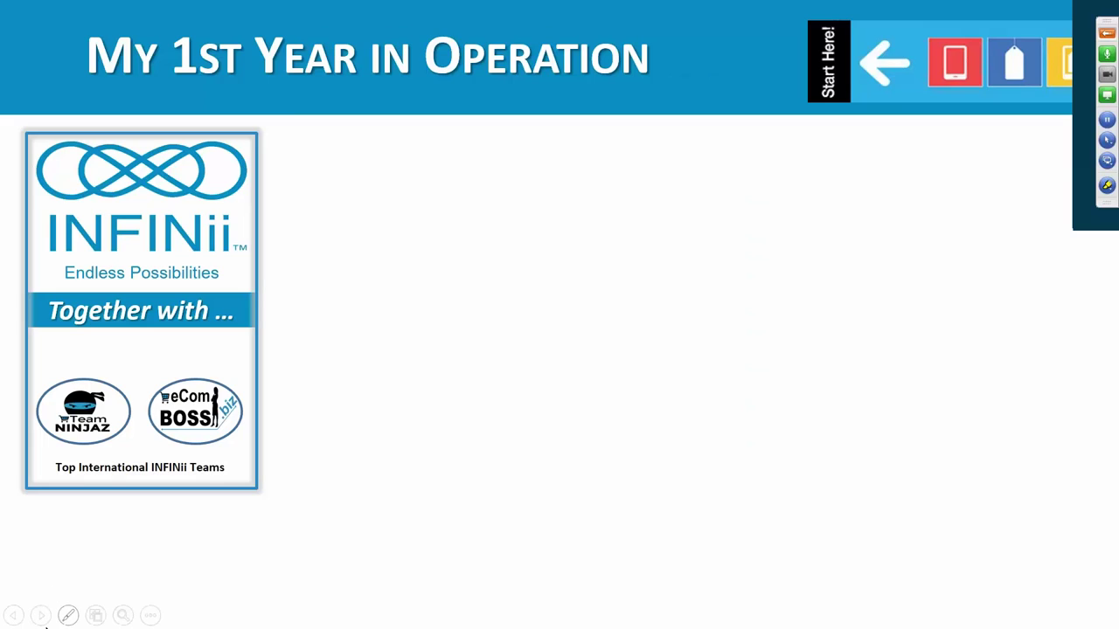
click(41, 616)
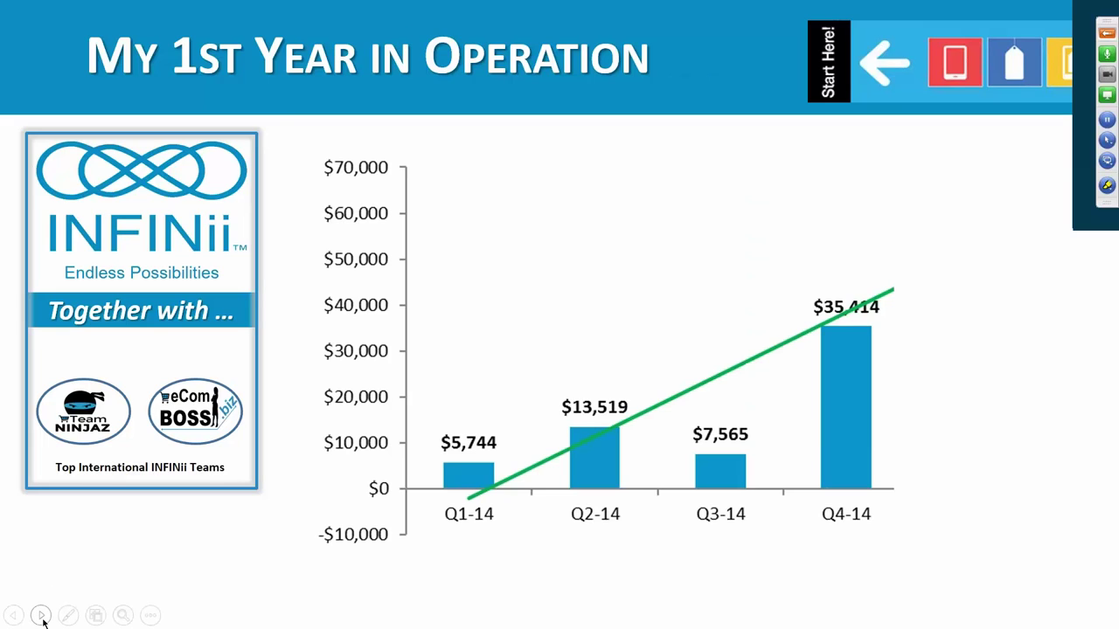